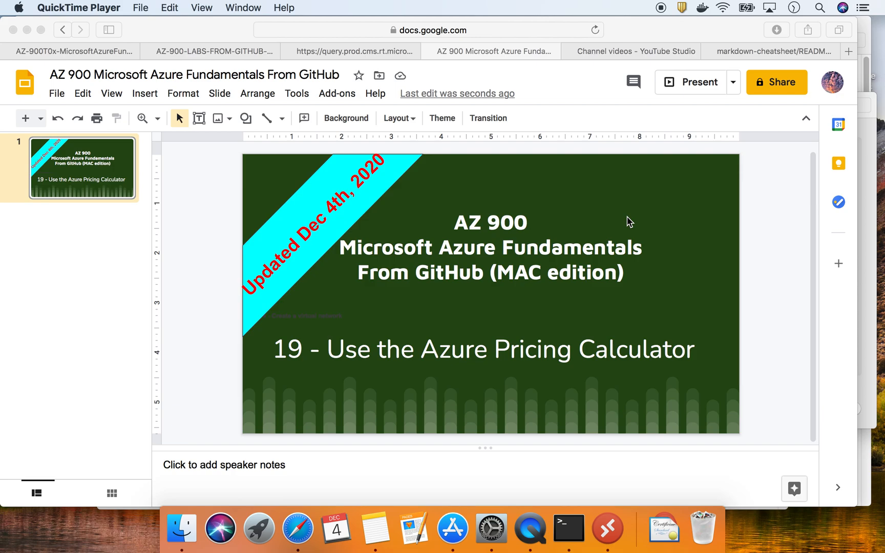
# Step: Open the GitHub page of AZ-900 hands-on labs and review its list of lab video links down to the Azure Pricing Calculator entry
pyautogui.click(199, 47)
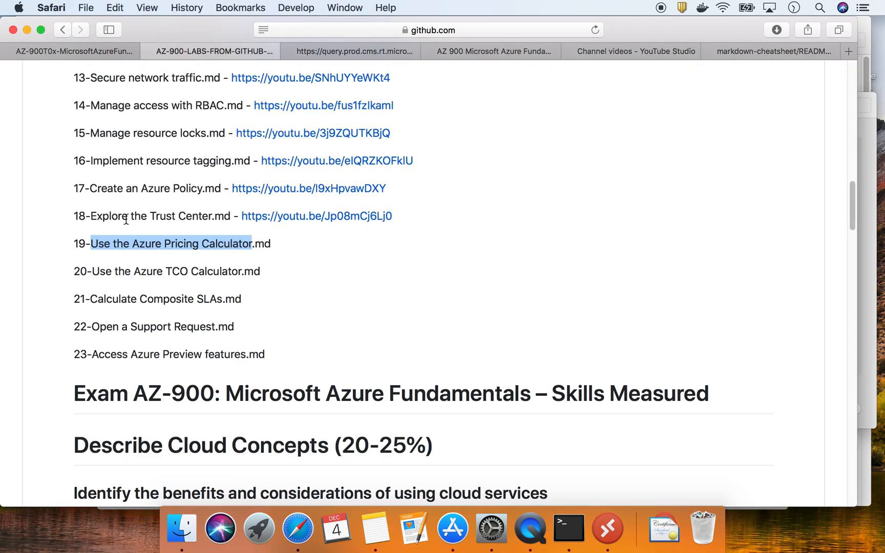
pyautogui.press('super+Up')
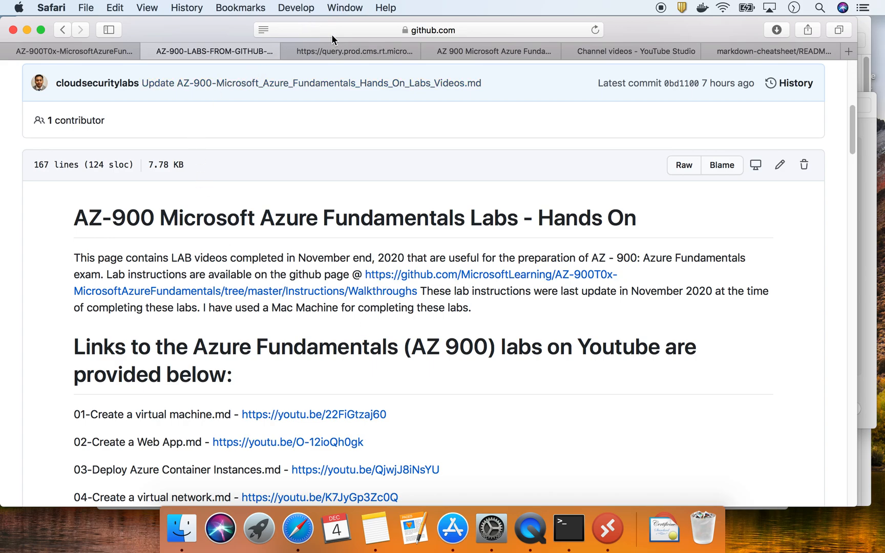
pyautogui.click(485, 30)
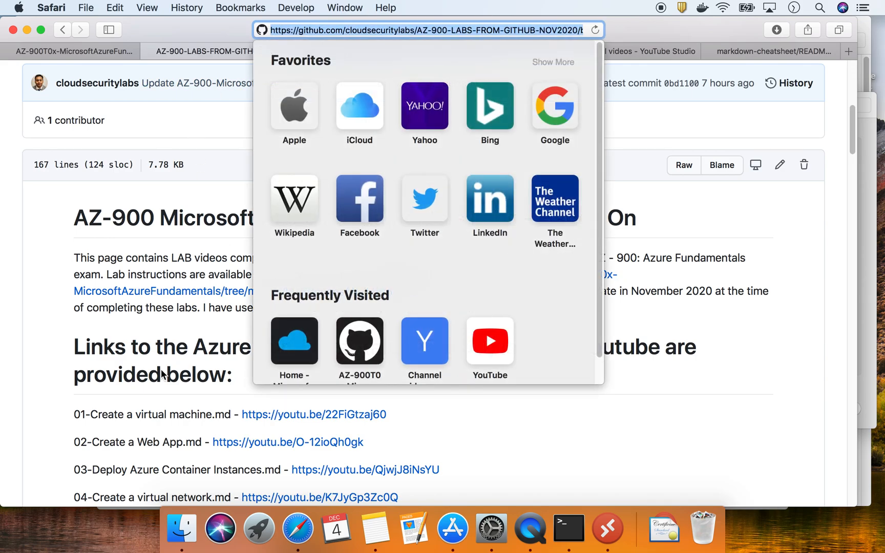
pyautogui.click(195, 334)
pyautogui.scroll(-5, 195, 331)
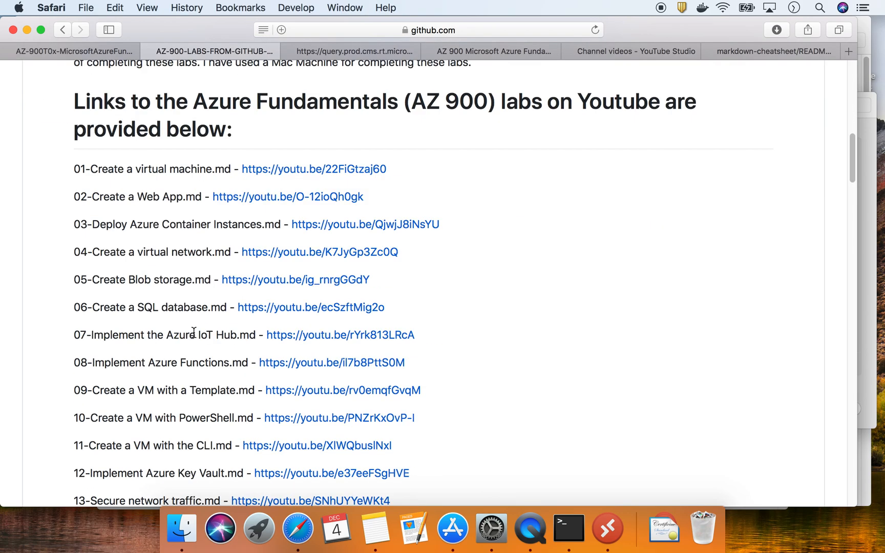
pyautogui.scroll(-1, 194, 332)
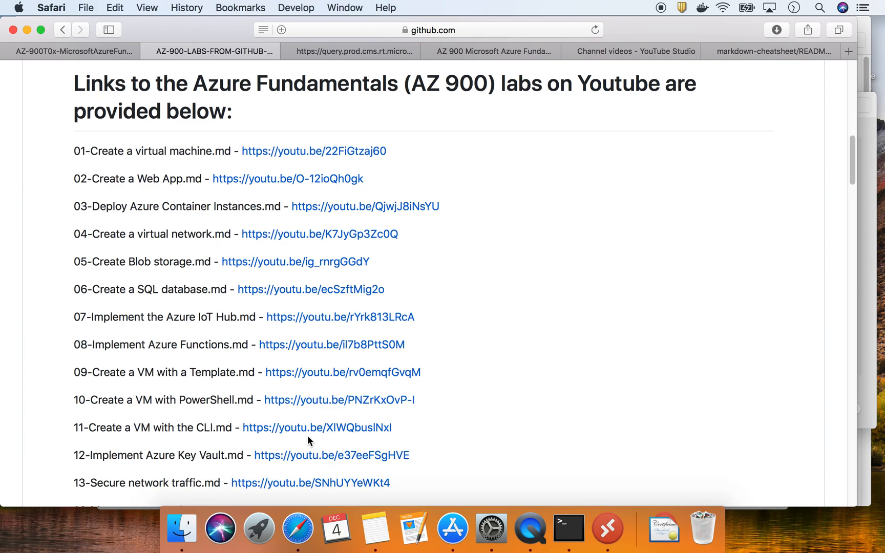
pyautogui.scroll(-5, 307, 439)
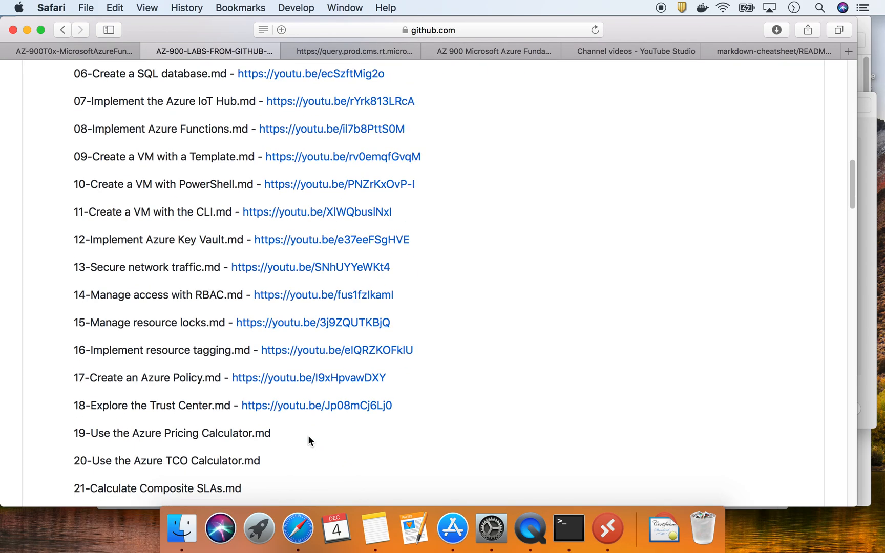
pyautogui.scroll(-1, 309, 439)
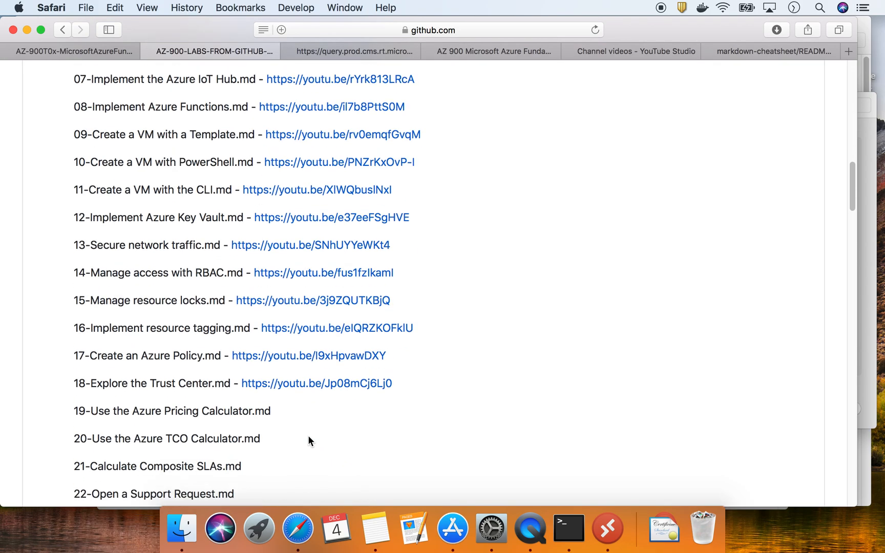
# Step: Highlight the list entries for lab 19, Use the Azure Pricing Calculator, and lab 20, Use the Azure TCO Calculator, to compare them
pyautogui.tripleClick(181, 411)
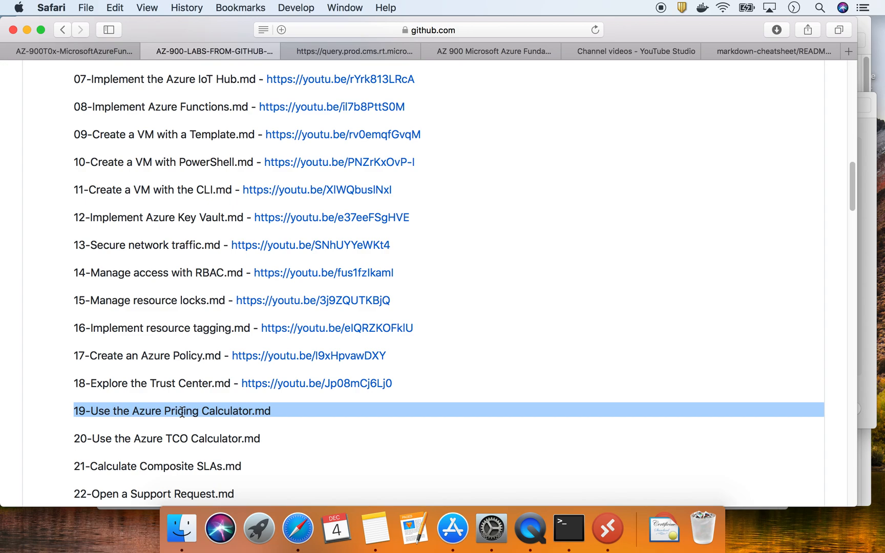
pyautogui.scroll(-1, 181, 413)
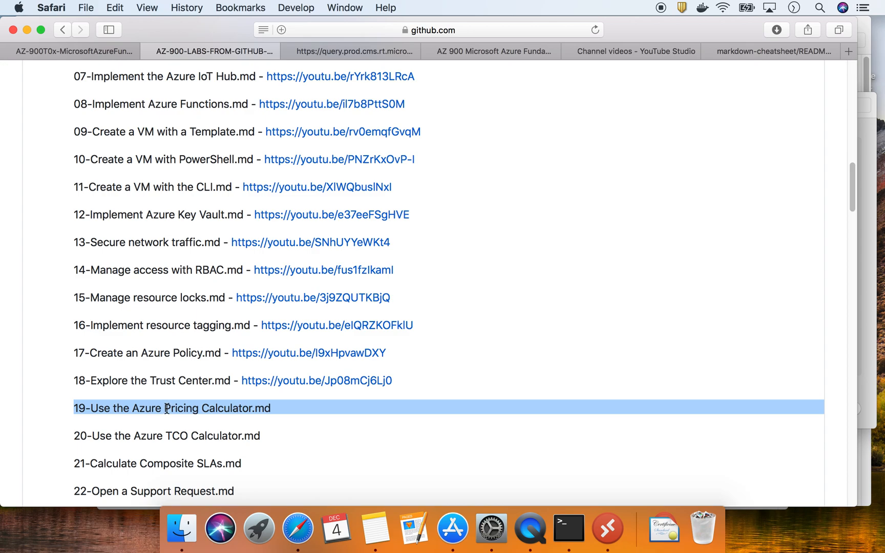
pyautogui.tripleClick(171, 436)
pyautogui.doubleClick(170, 409)
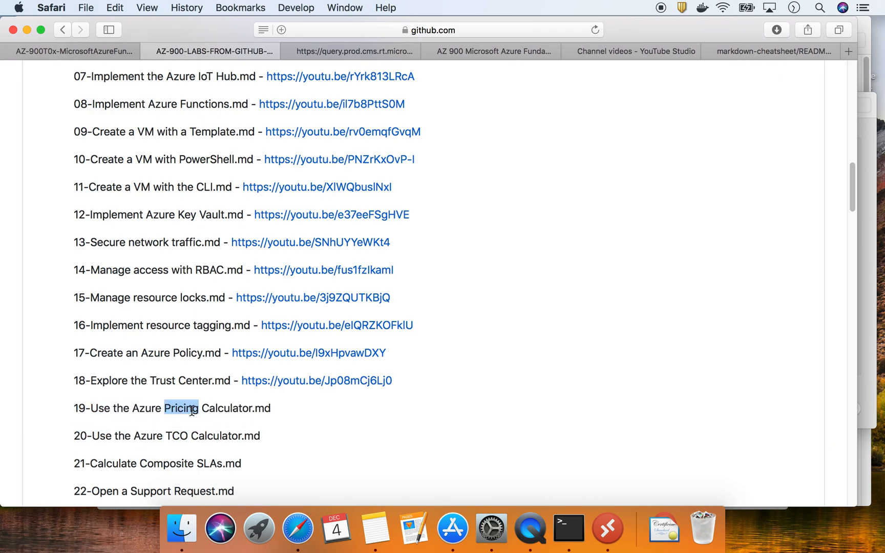
pyautogui.moveTo(134, 436); pyautogui.dragTo(239, 436)
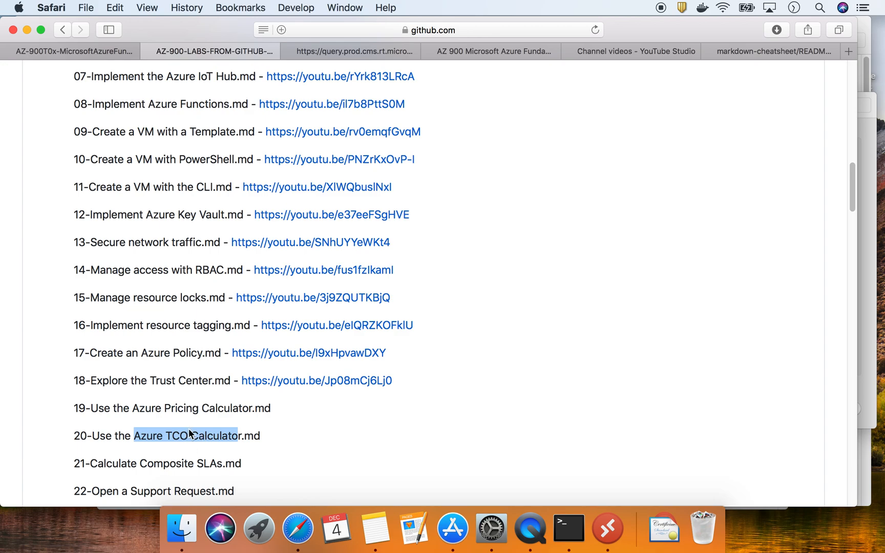
pyautogui.tripleClick(218, 406)
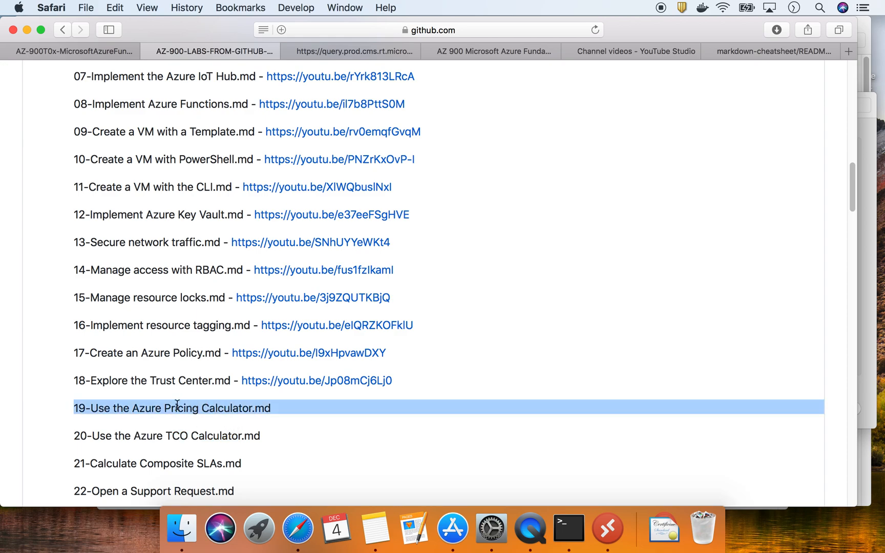
# Step: Read the introduction and Task 1 description in the lab 19 walkthrough, highlighting the Azure virtual machine and cost-estimation wording
pyautogui.click(47, 51)
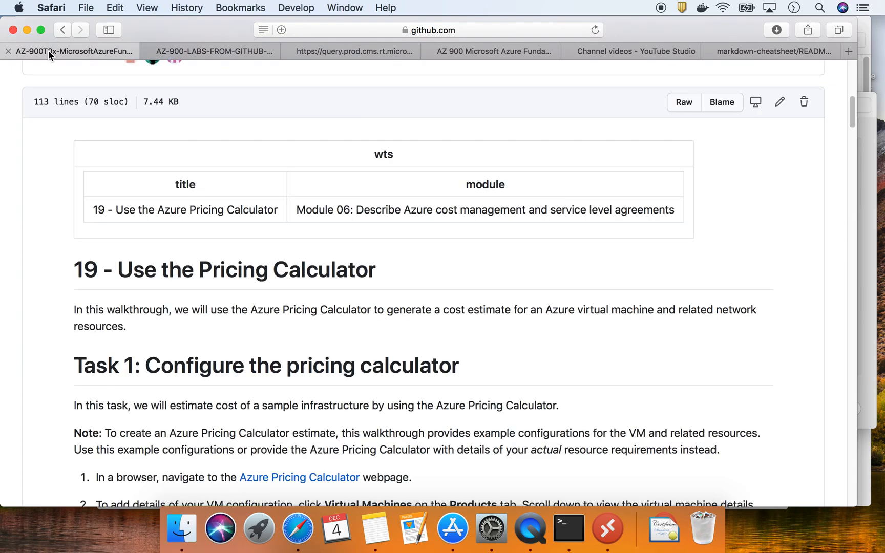
pyautogui.scroll(-3, 269, 342)
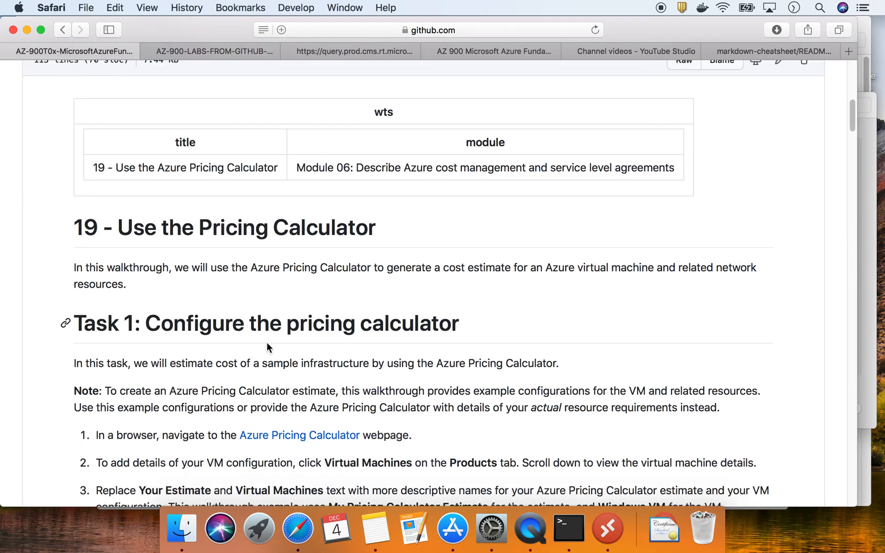
pyautogui.scroll(-1, 268, 348)
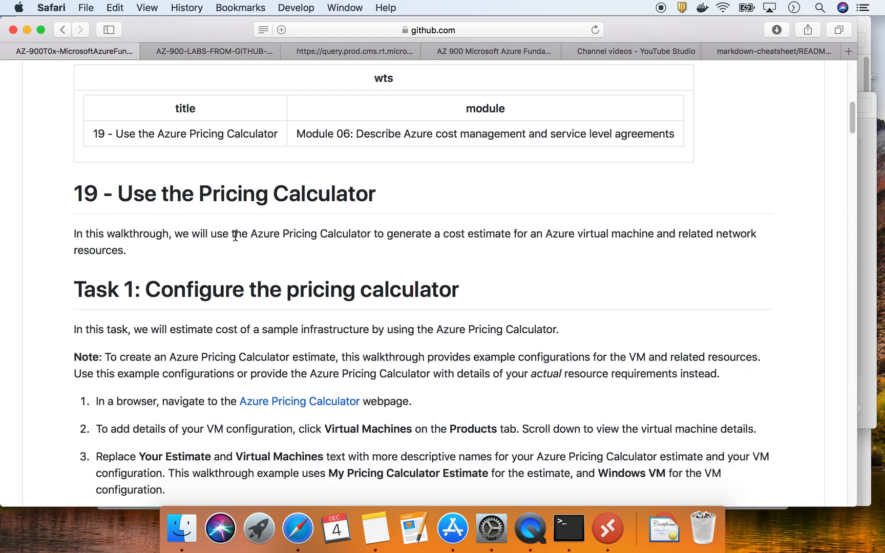
pyautogui.moveTo(250, 237); pyautogui.dragTo(655, 237)
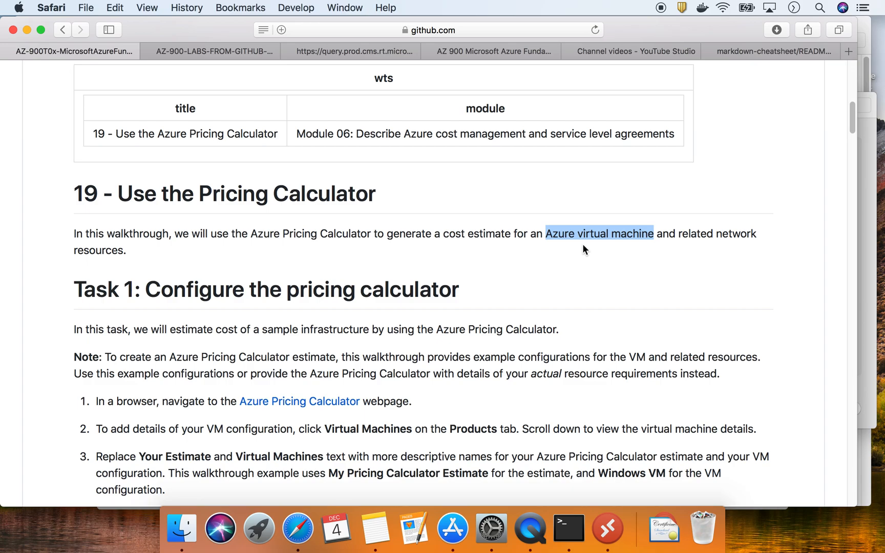
pyautogui.scroll(-5, 582, 245)
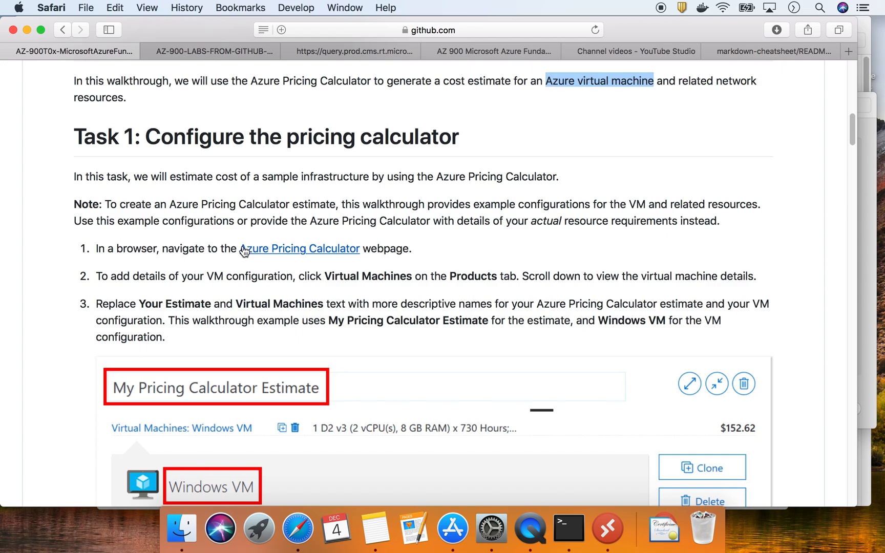
pyautogui.scroll(-1, 244, 251)
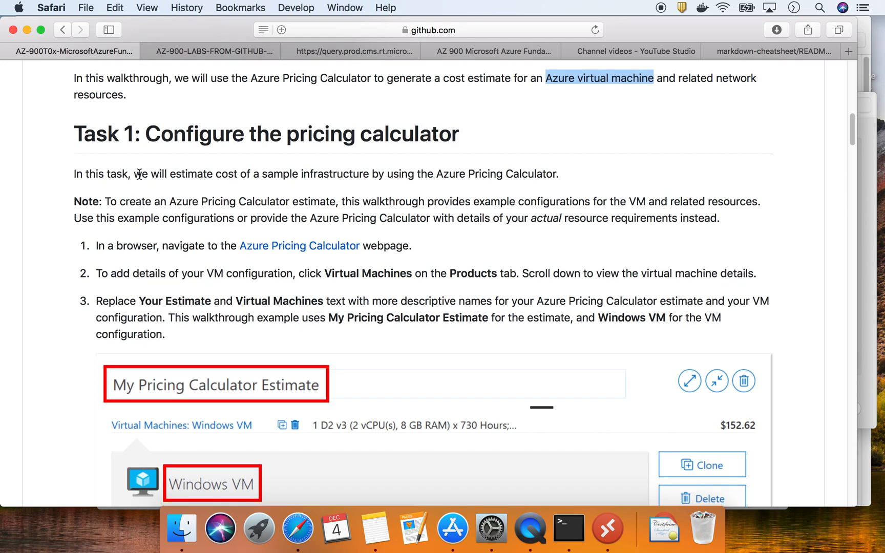
pyautogui.moveTo(170, 174); pyautogui.dragTo(557, 179)
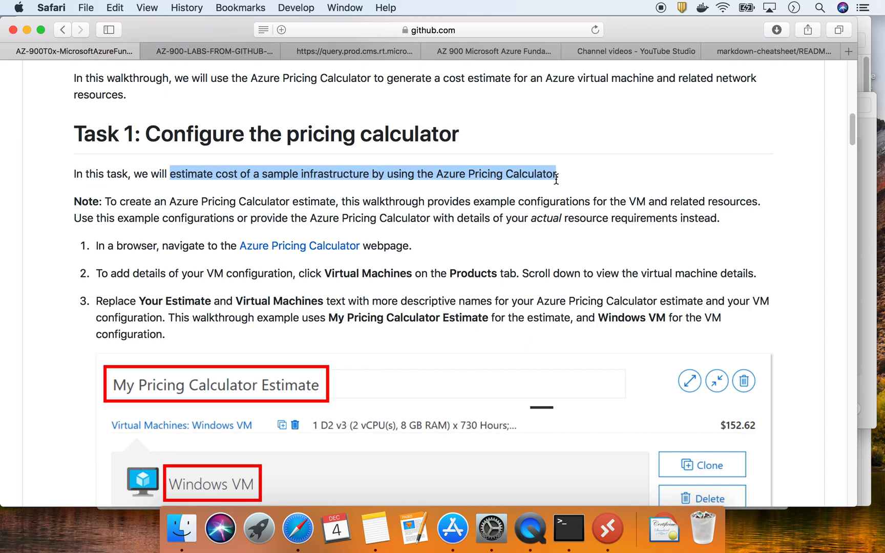
pyautogui.scroll(-3, 107, 272)
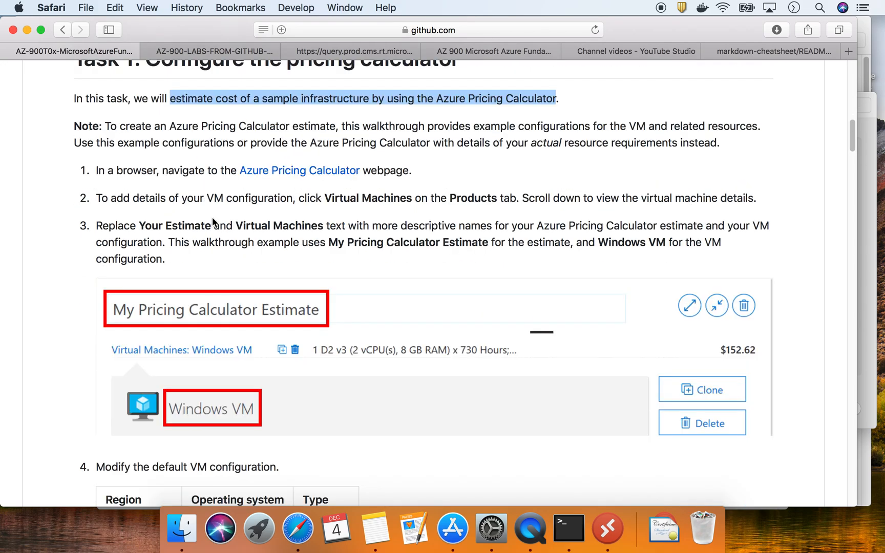
# Step: Open the walkthrough's Azure Pricing Calculator link in a new browser tab and switch to it
pyautogui.rightClick(260, 170)
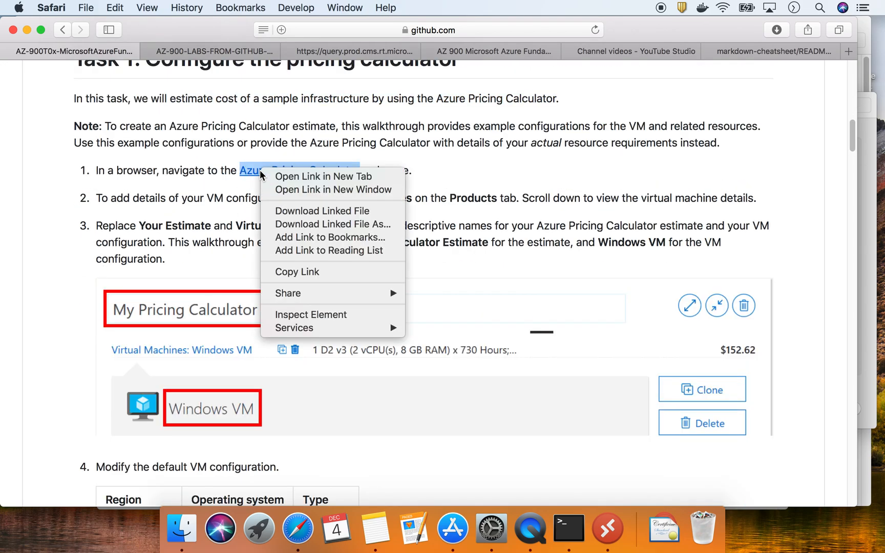
pyautogui.click(293, 180)
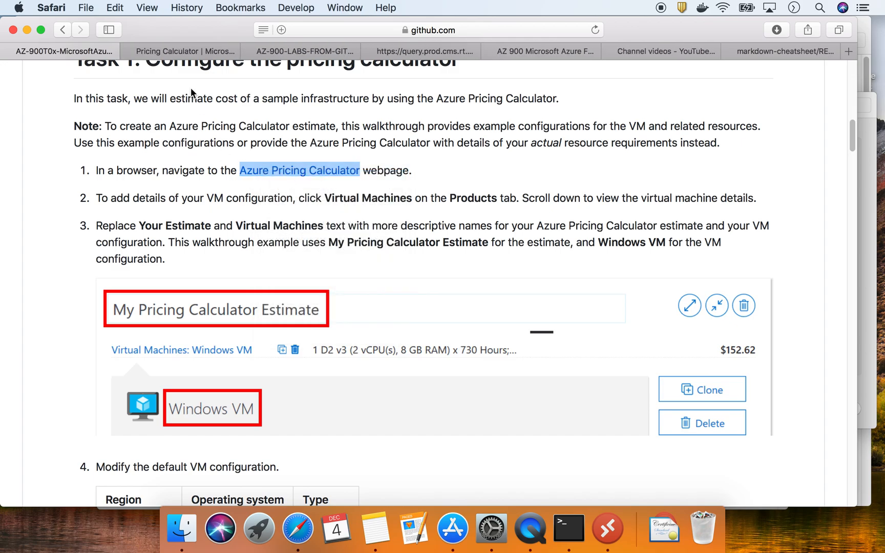
pyautogui.click(194, 52)
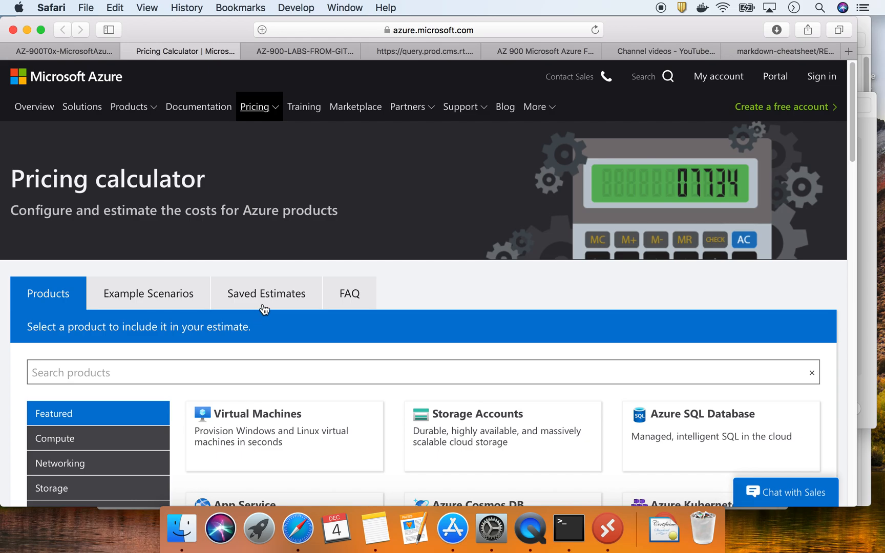
# Step: Examine the pricing calculator page, including the featured products and the Your Estimate area
pyautogui.scroll(-4, 340, 430)
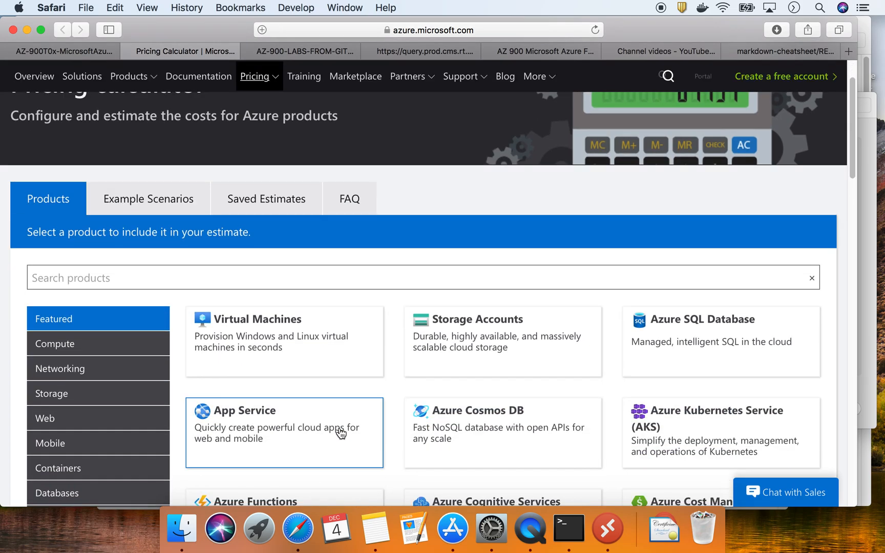
pyautogui.scroll(4, 339, 430)
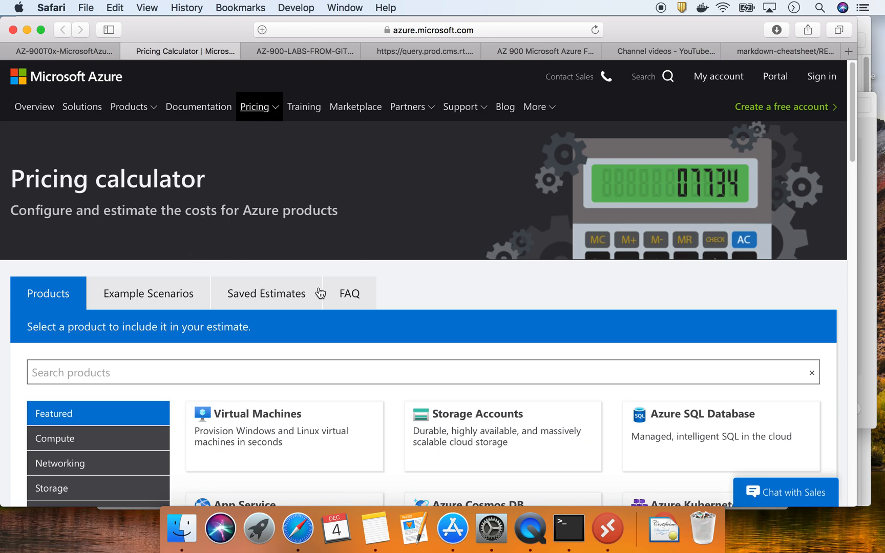
pyautogui.scroll(-10, 320, 296)
pyautogui.scroll(10, 321, 298)
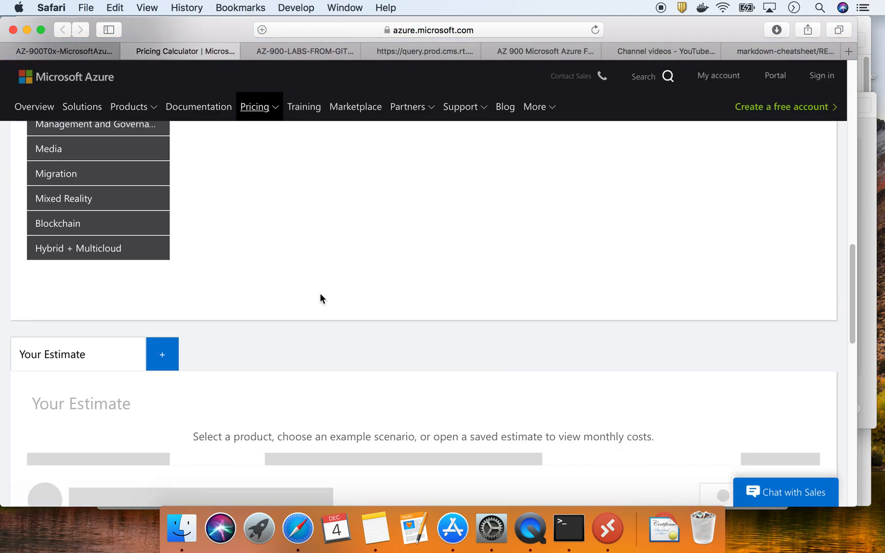
pyautogui.scroll(-1, 321, 298)
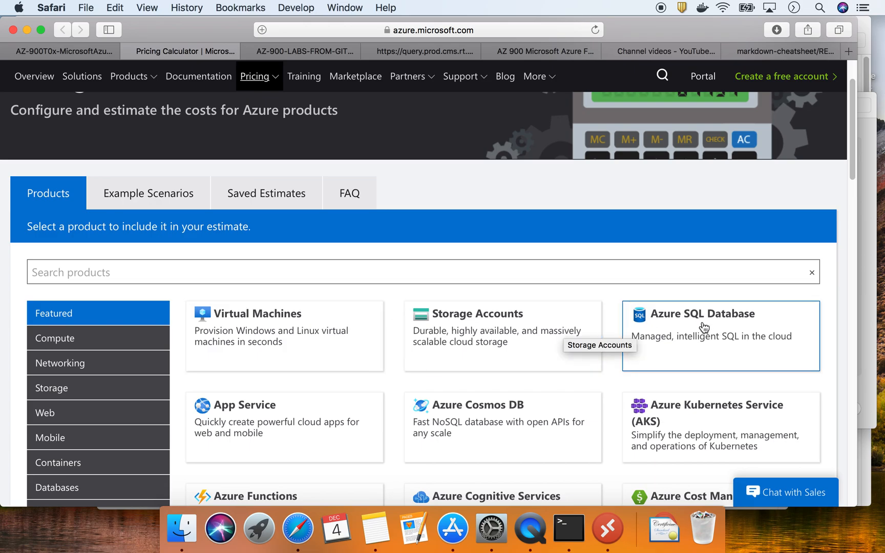
pyautogui.scroll(-1, 716, 328)
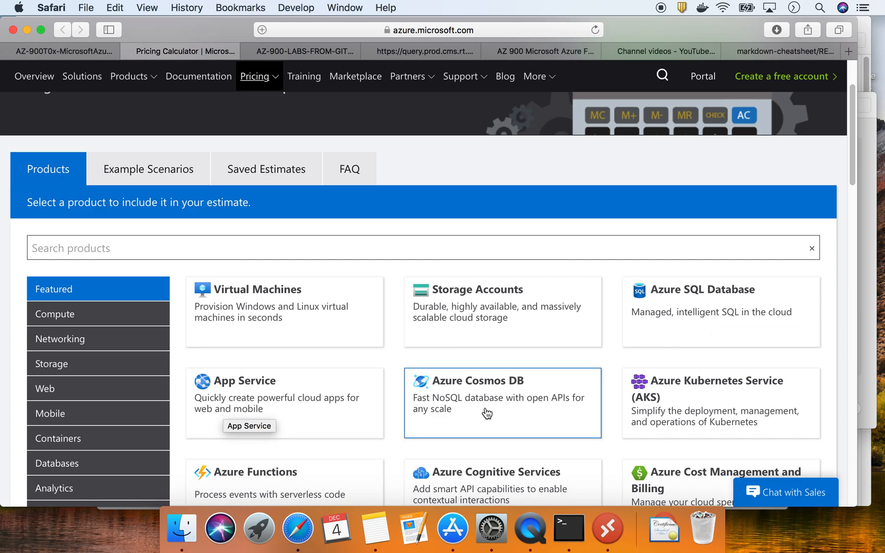
pyautogui.scroll(-1, 492, 412)
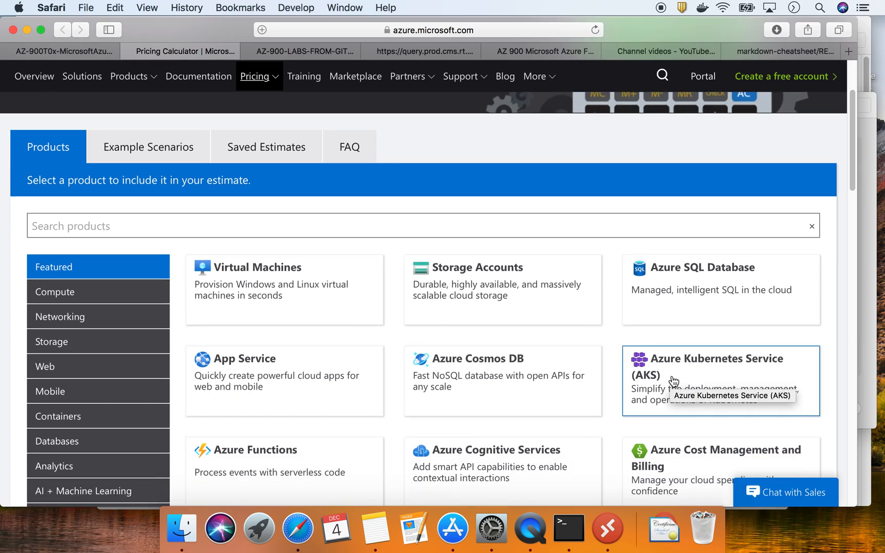
pyautogui.scroll(-2, 672, 385)
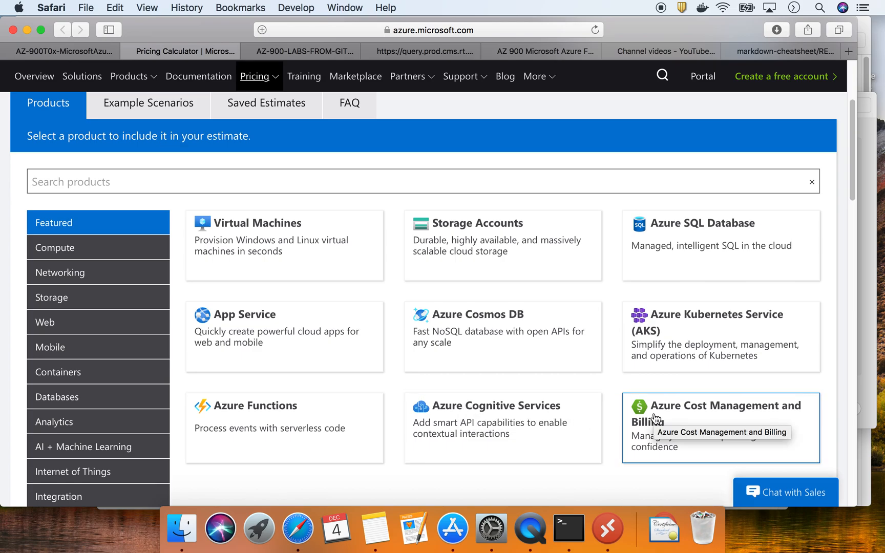
pyautogui.scroll(-5, 101, 447)
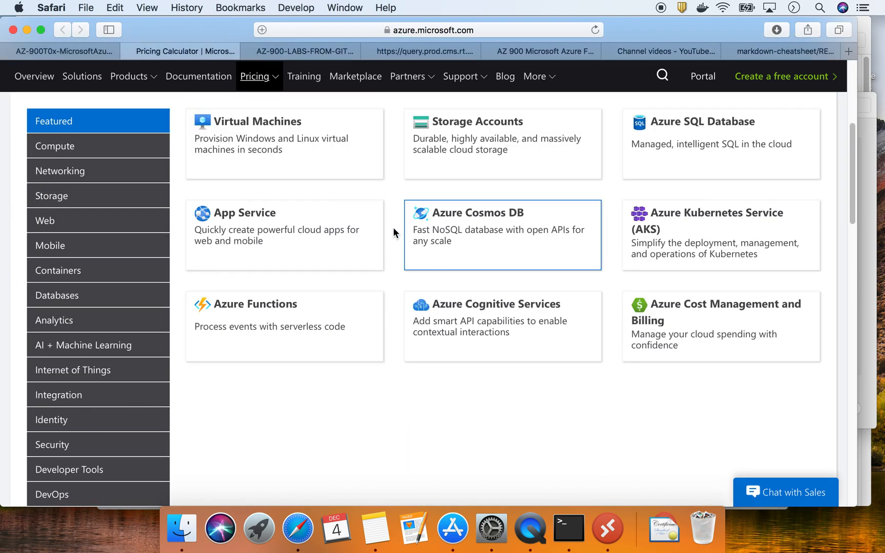
pyautogui.scroll(10, 267, 273)
pyautogui.scroll(-4, 247, 367)
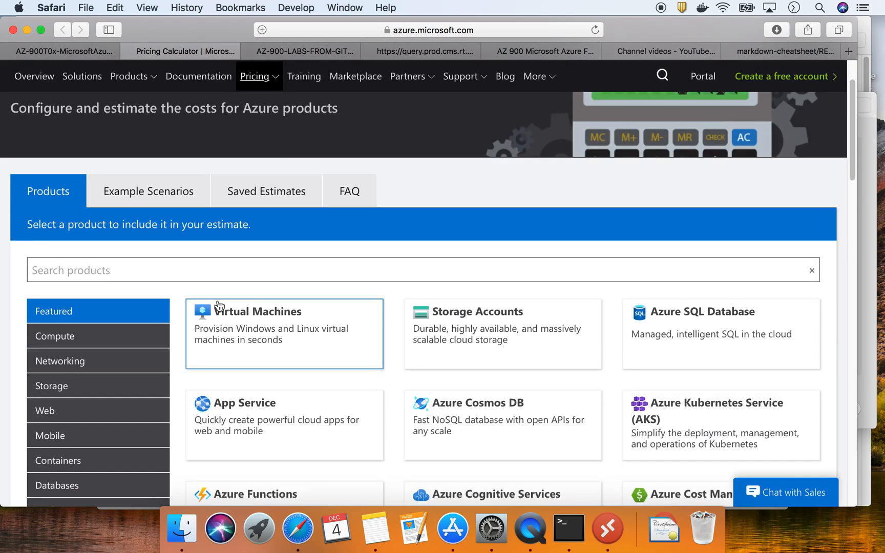
# Step: Browse the calculator's product categories, including Storage, Web, Mobile, Containers, Databases, Analytics, and Integration, and return to Featured
pyautogui.scroll(-1, 70, 366)
pyautogui.click(60, 369)
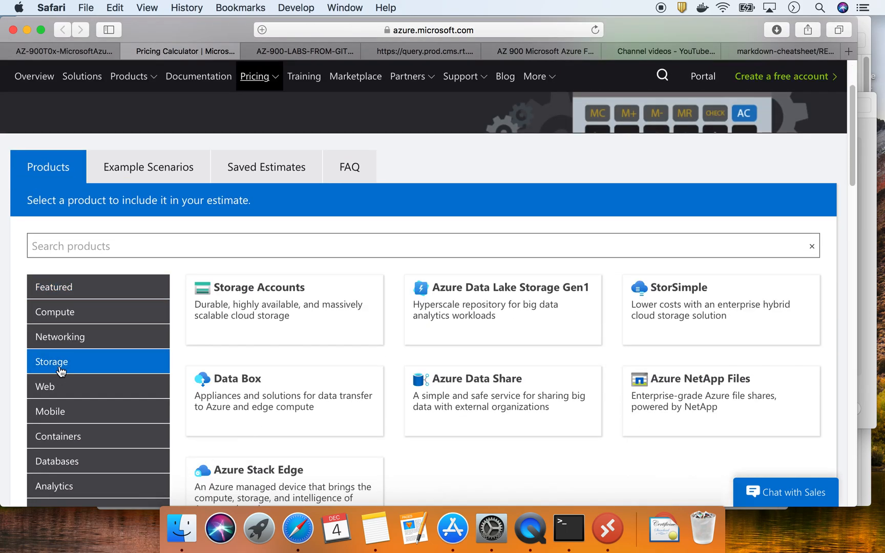
pyautogui.click(76, 389)
pyautogui.click(78, 412)
pyautogui.click(85, 443)
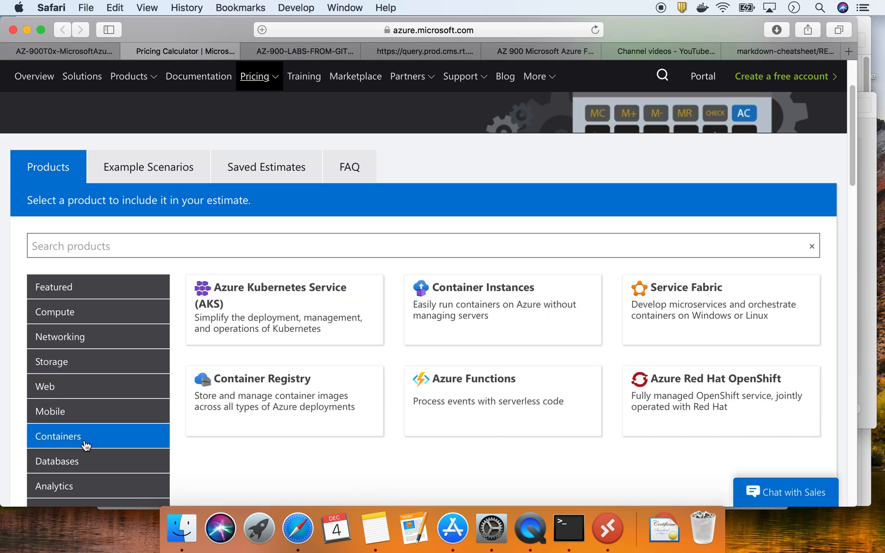
pyautogui.scroll(-4, 85, 444)
pyautogui.click(85, 376)
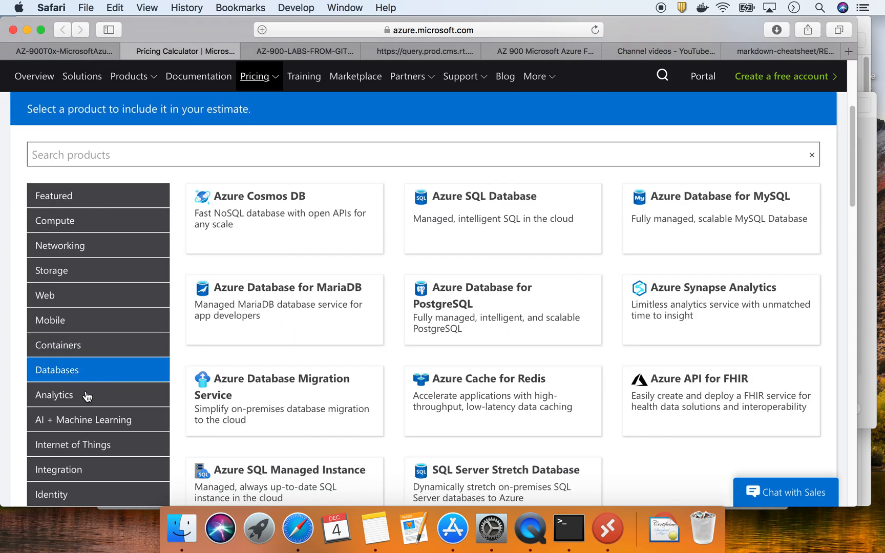
pyautogui.click(86, 396)
pyautogui.click(88, 419)
pyautogui.click(86, 445)
pyautogui.click(85, 469)
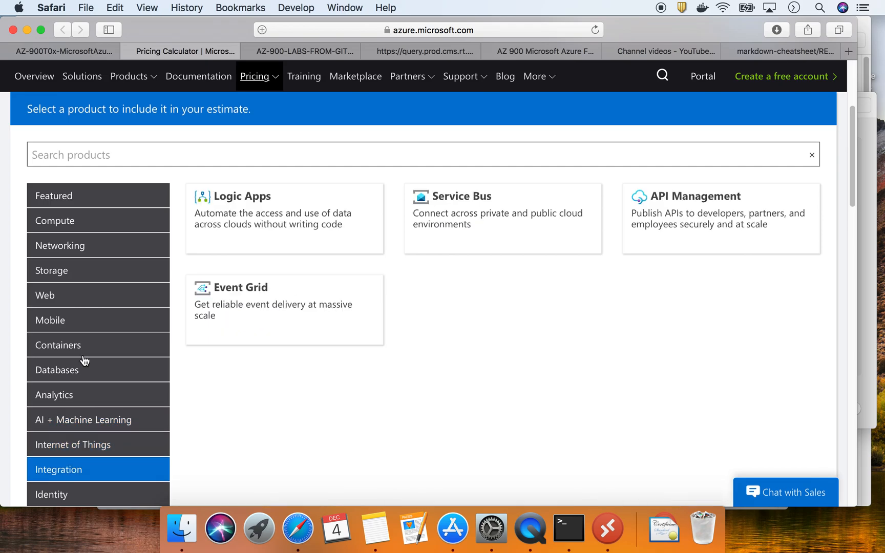
pyautogui.click(75, 198)
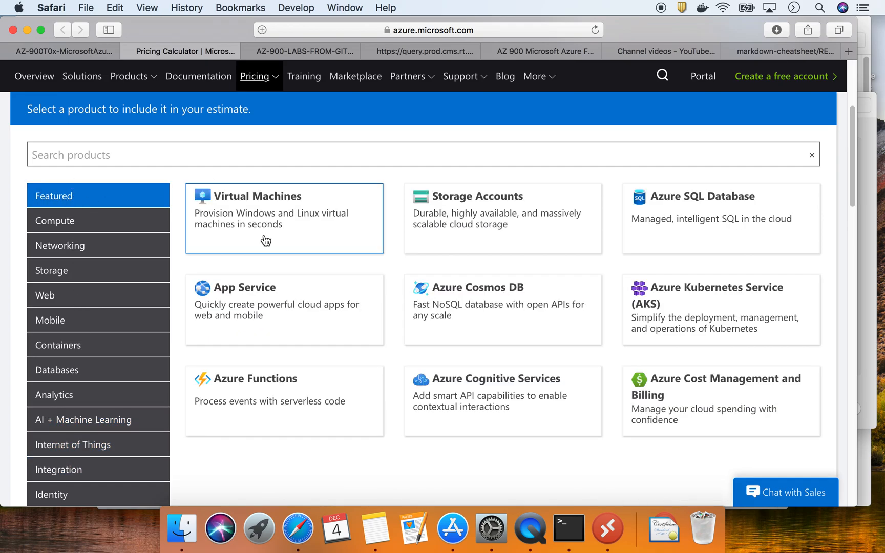
# Step: Return to the lab 19 walkthrough and highlight Virtual Machines in the instruction for adding the VM configuration
pyautogui.click(88, 51)
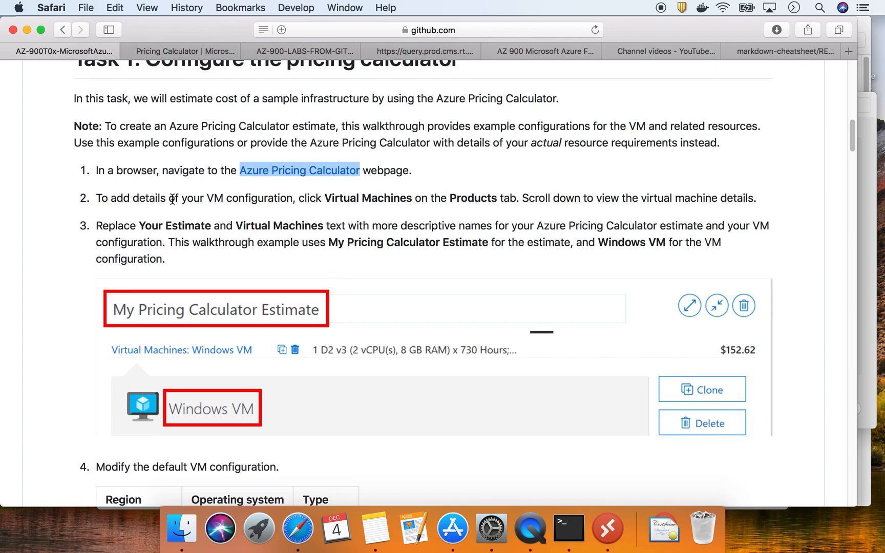
pyautogui.click(326, 198)
pyautogui.moveTo(326, 198); pyautogui.dragTo(413, 195)
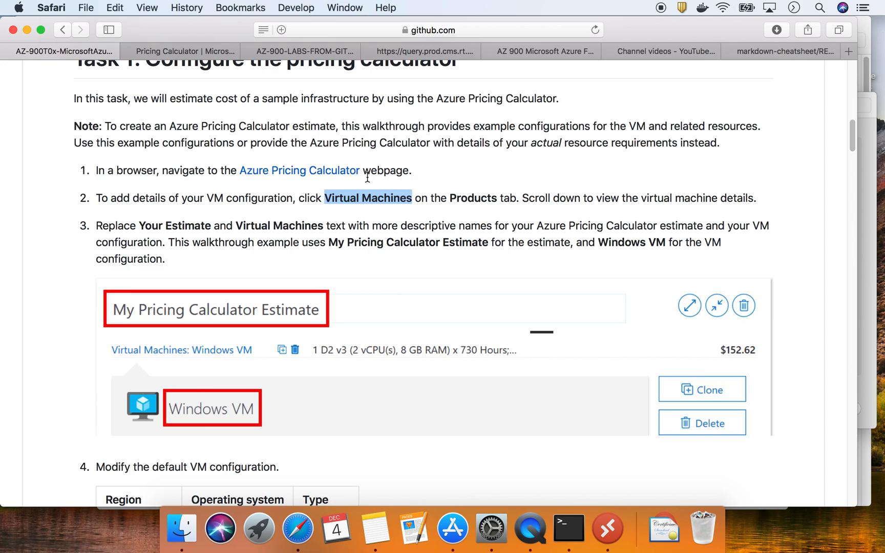
# Step: Switch back to the pricing calculator and add the Virtual Machines product to the estimate
pyautogui.click(388, 49)
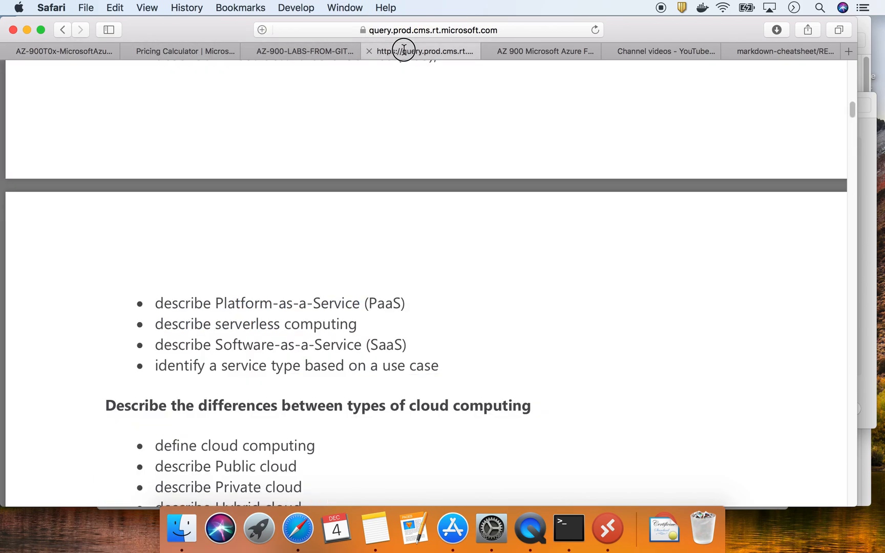
pyautogui.click(537, 50)
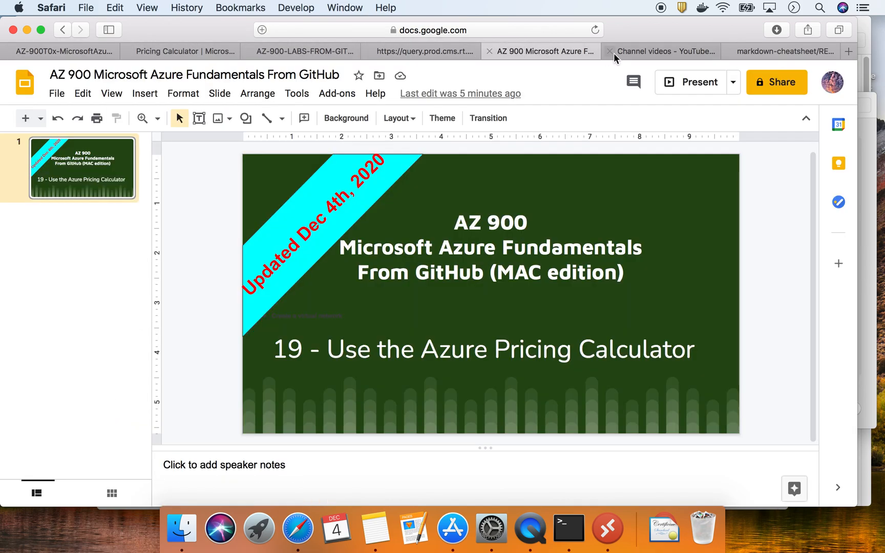
pyautogui.click(647, 51)
pyautogui.click(222, 52)
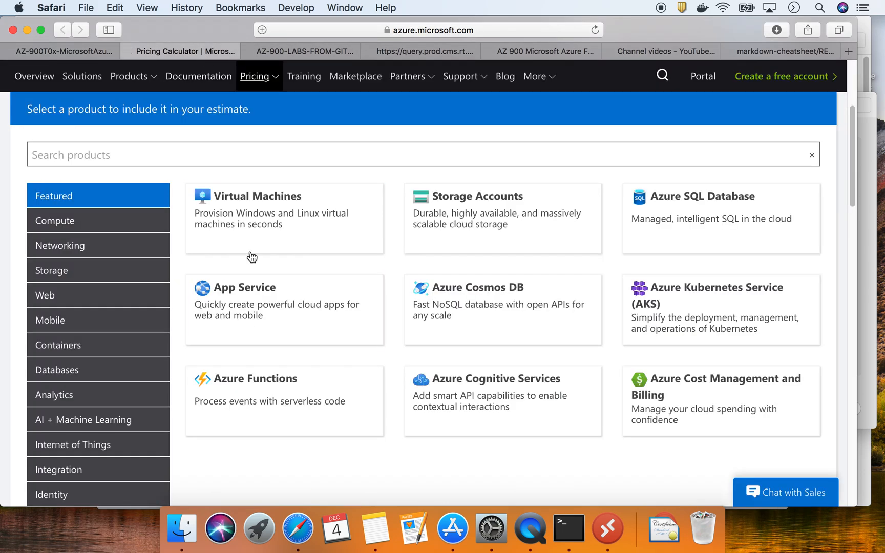
pyautogui.click(287, 217)
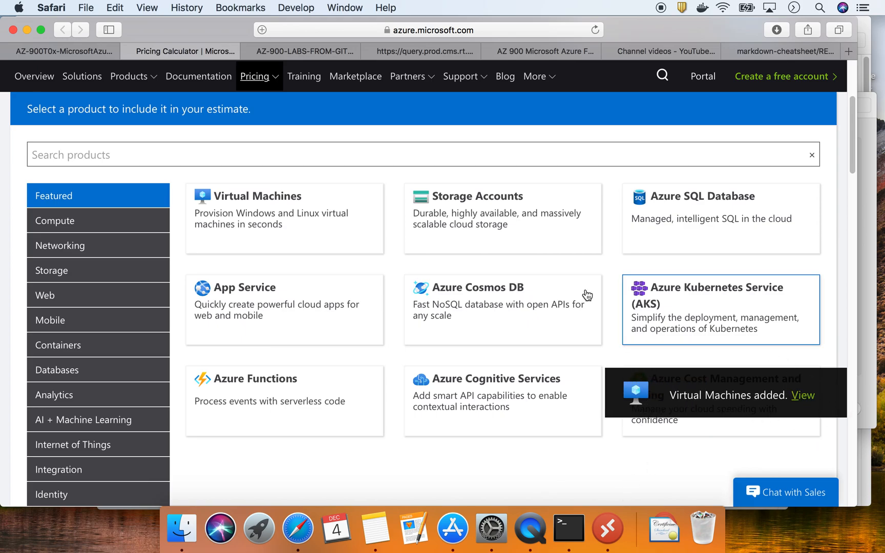
# Step: Check the walkthrough's naming instruction and review the virtual machine's configuration and savings options in the calculator estimate
pyautogui.click(58, 52)
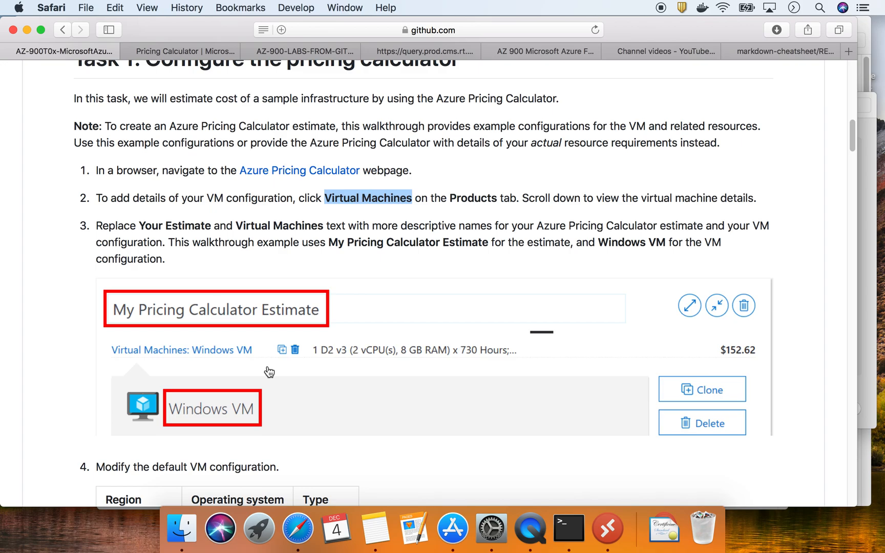
pyautogui.press('ctrl+super+Escape')
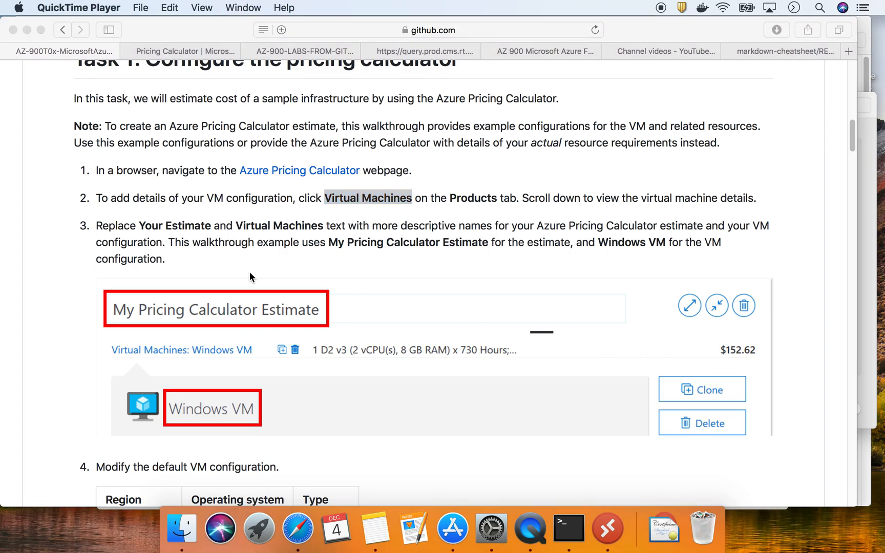
pyautogui.click(182, 48)
pyautogui.scroll(-4, 732, 325)
pyautogui.scroll(6, 731, 323)
pyautogui.scroll(-20, 732, 324)
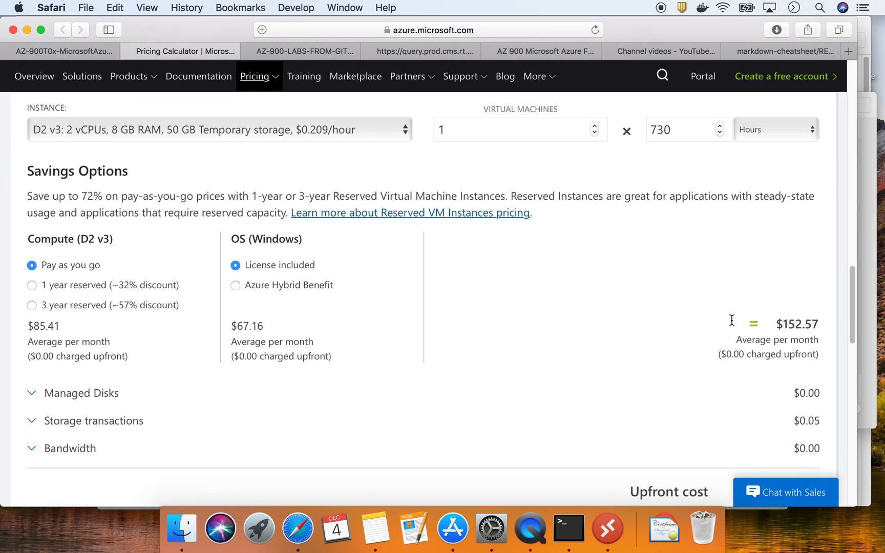
pyautogui.scroll(3, 731, 324)
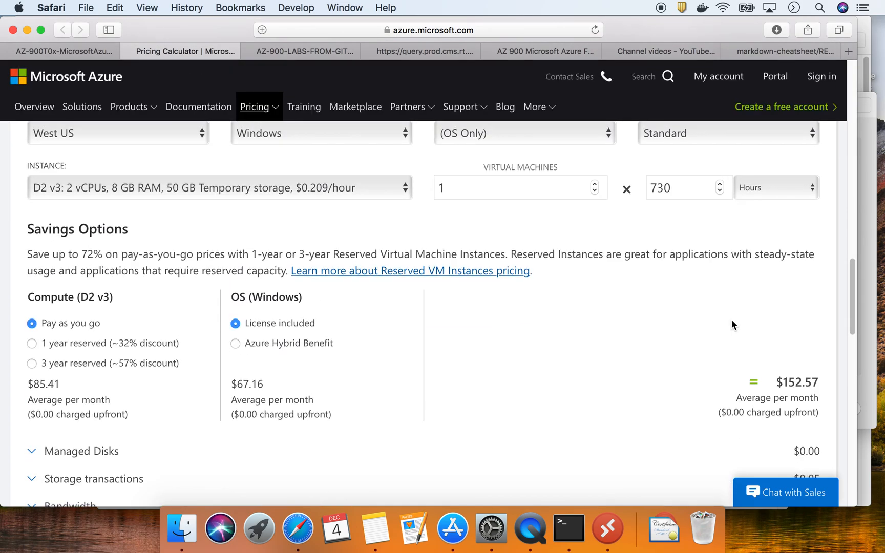
pyautogui.scroll(2, 732, 320)
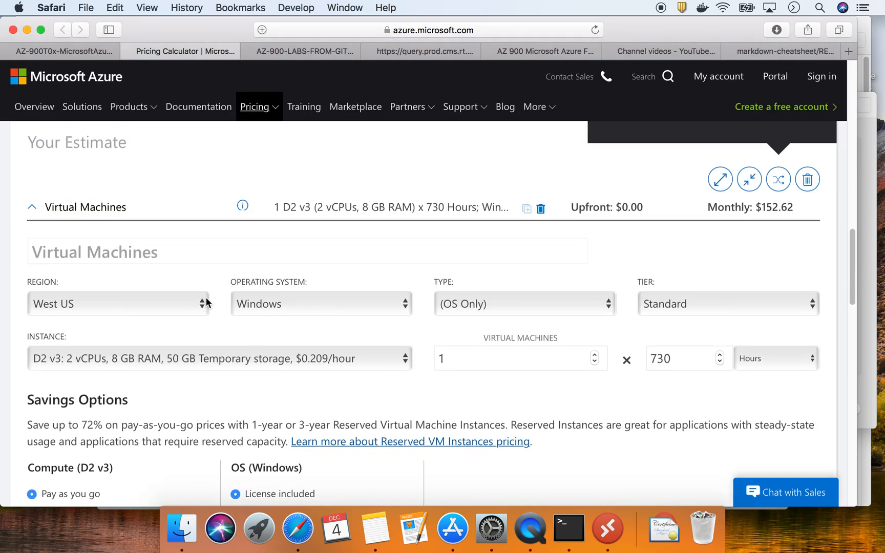
# Step: Name the virtual machine entry in the estimate LAB-AzureCalculatorVM
pyautogui.click(129, 249)
pyautogui.scroll(1, 128, 272)
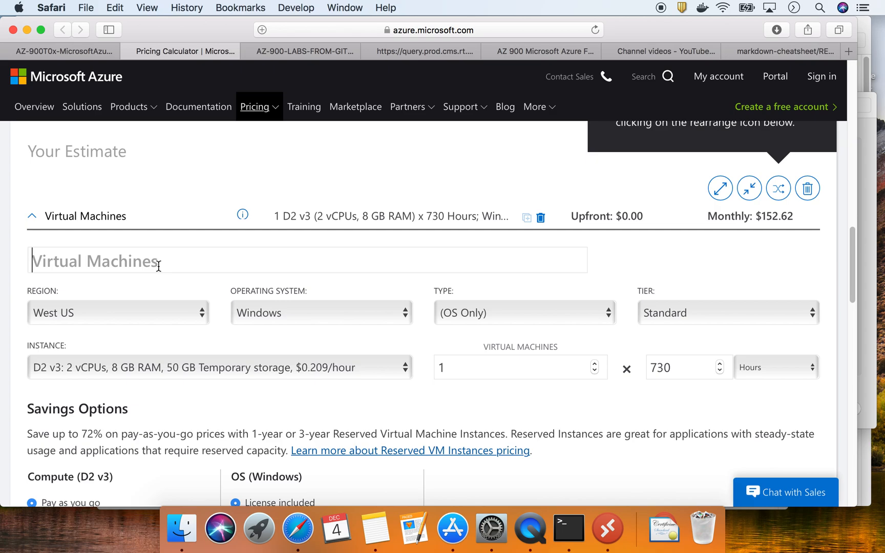
pyautogui.write('LAB')
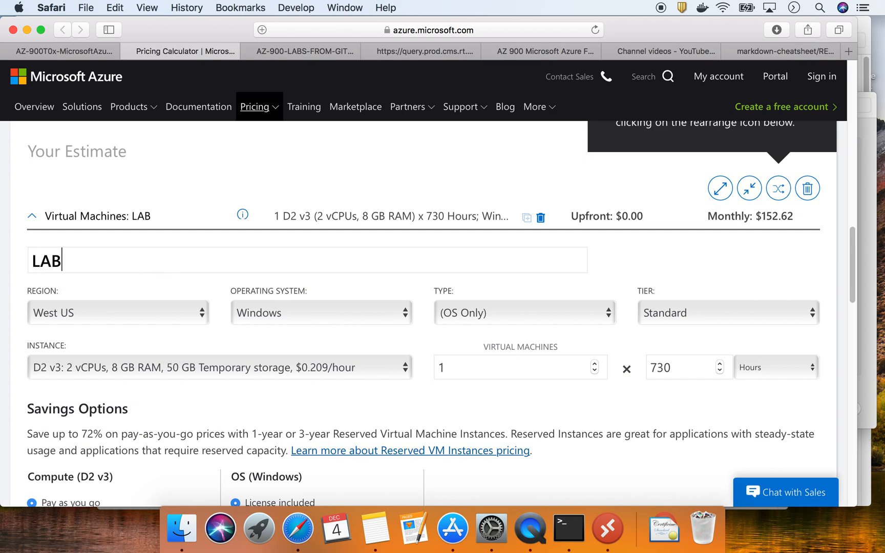
pyautogui.write('-Azure')
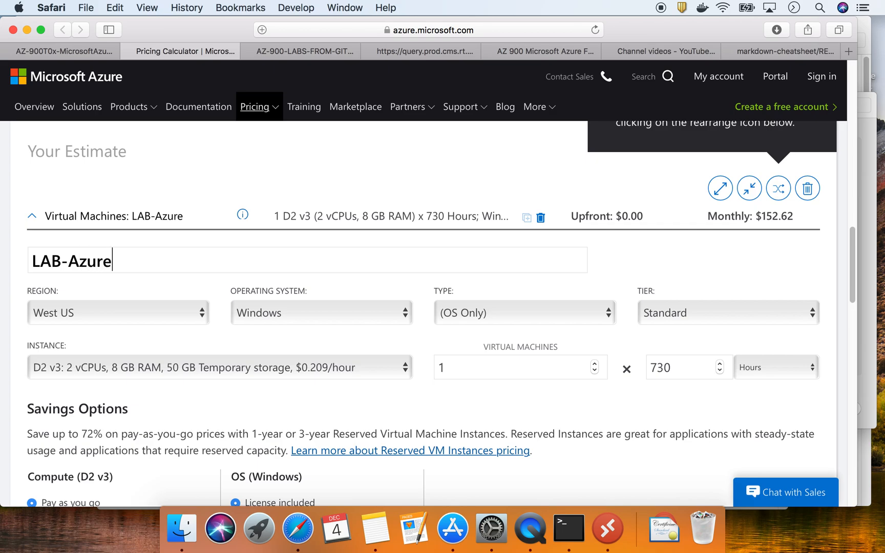
pyautogui.write('Calcu')
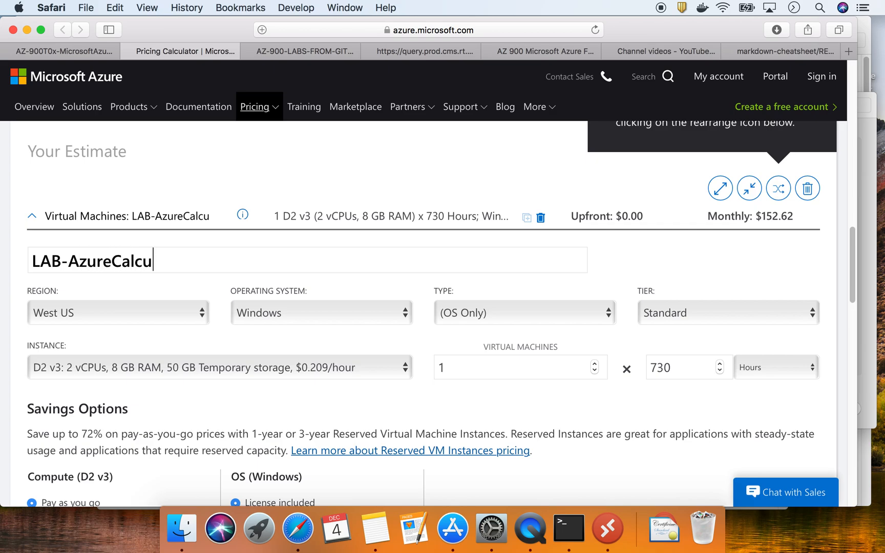
pyautogui.write('latorVM')
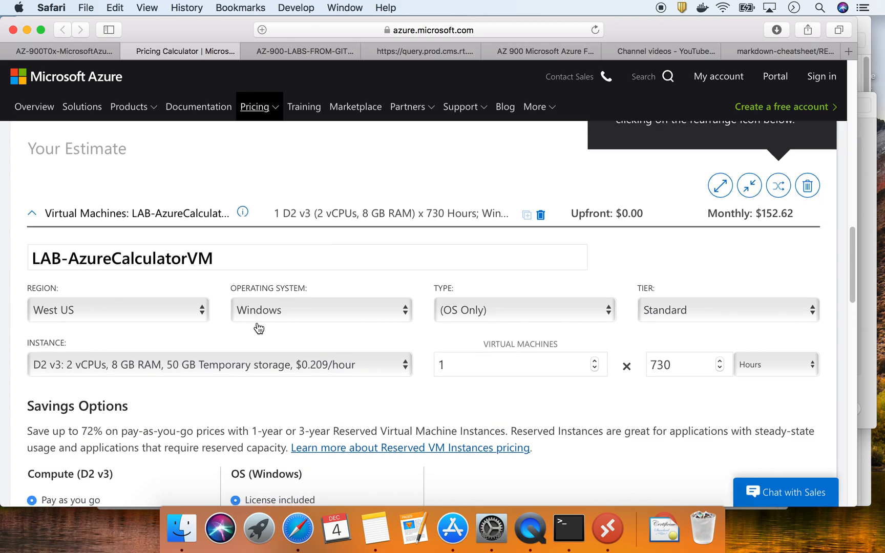
# Step: Choose the Standard tier for the virtual machine
pyautogui.scroll(-2, 258, 322)
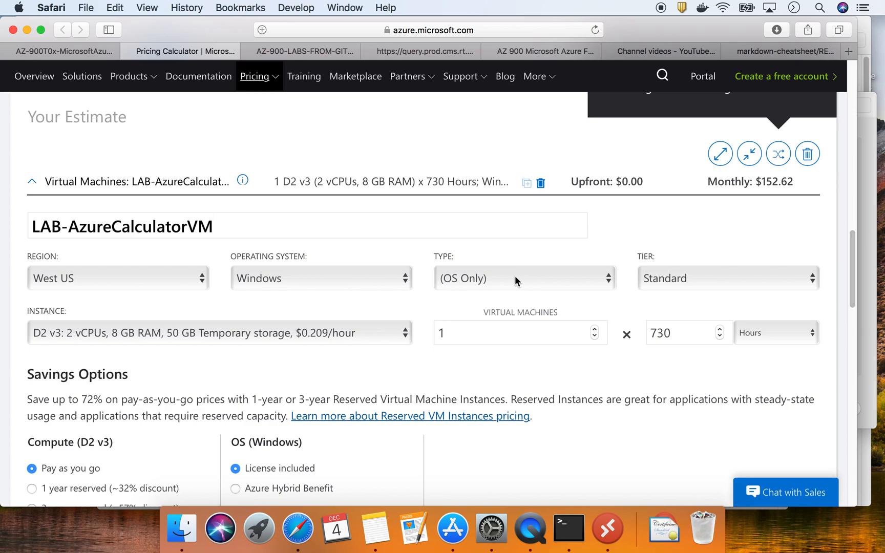
pyautogui.click(749, 279)
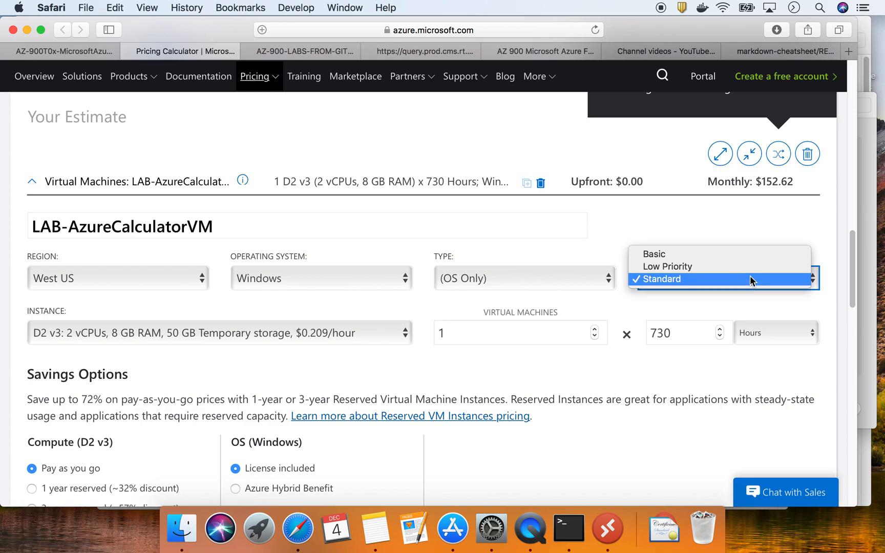
pyautogui.click(750, 278)
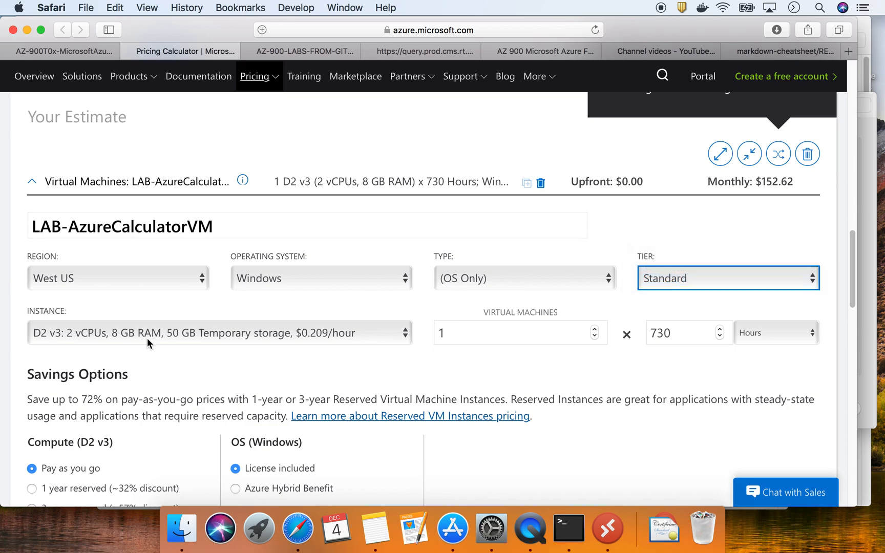
# Step: Look through the available instance sizes for the virtual machine and leave the current selection as it is
pyautogui.click(159, 334)
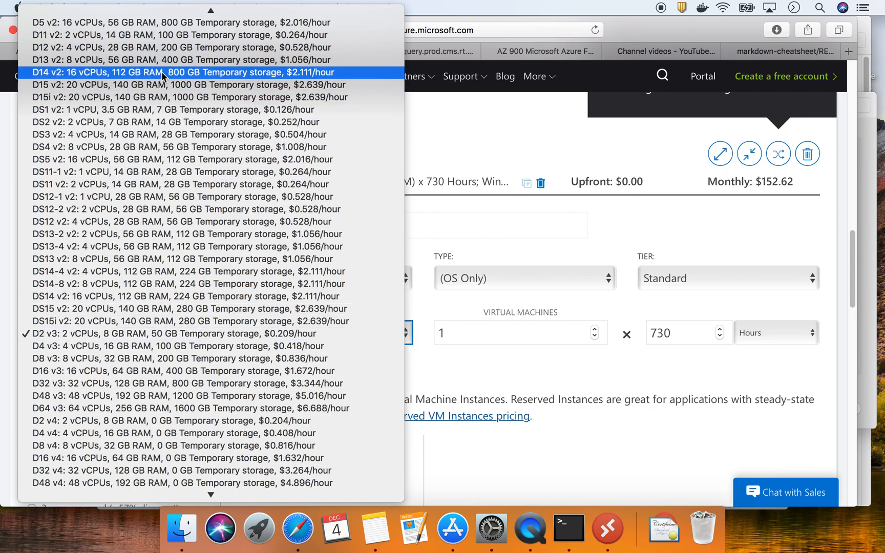
pyautogui.scroll(-5, 238, 343)
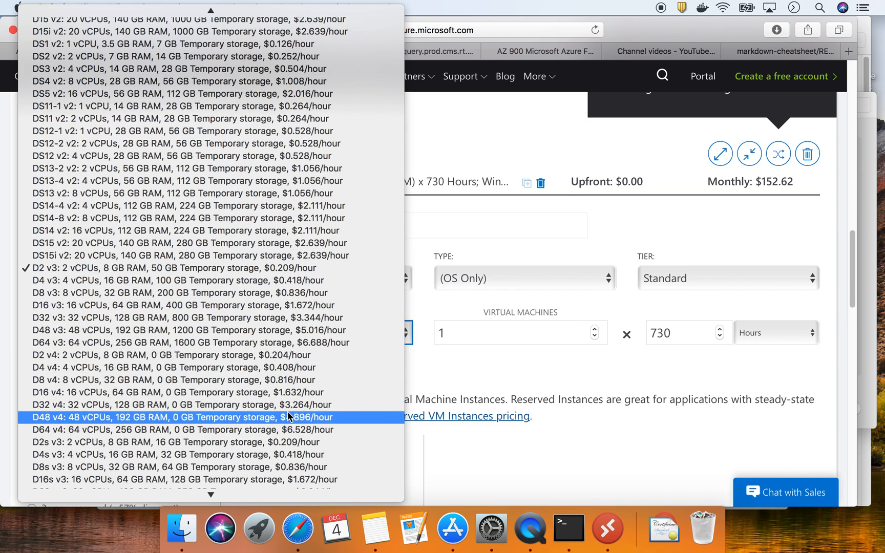
pyautogui.scroll(-4, 296, 416)
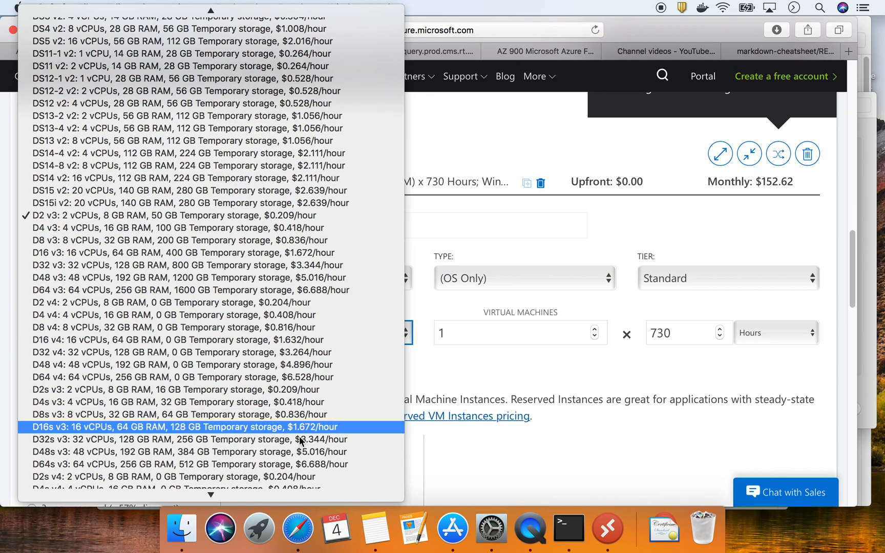
pyautogui.scroll(-10, 308, 464)
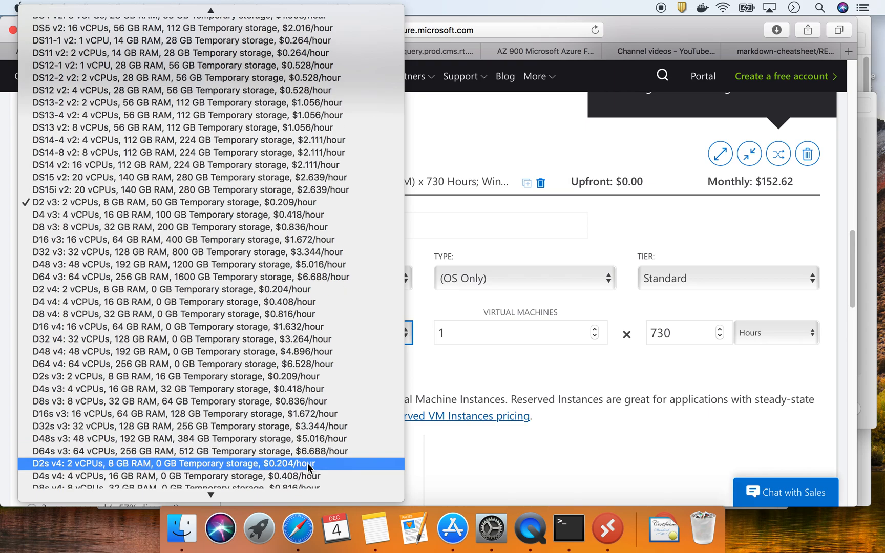
pyautogui.scroll(-9, 309, 459)
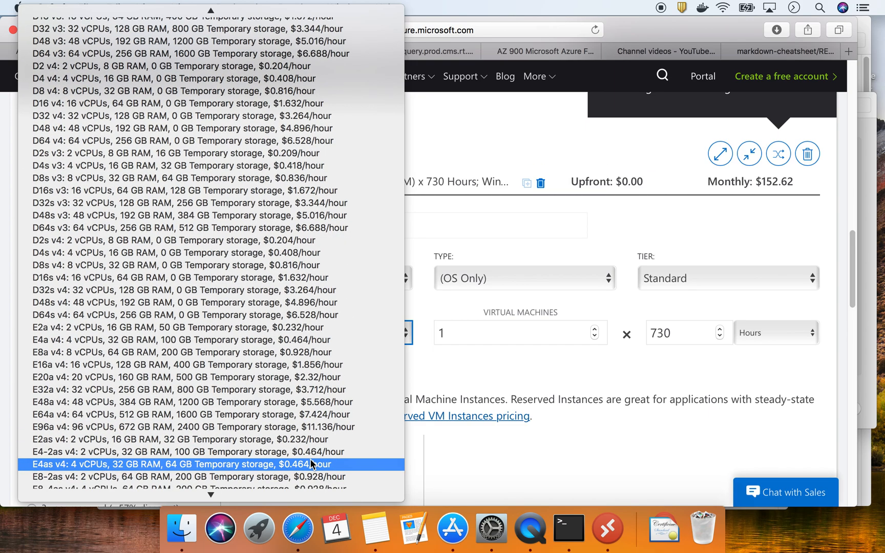
pyautogui.scroll(-1, 310, 460)
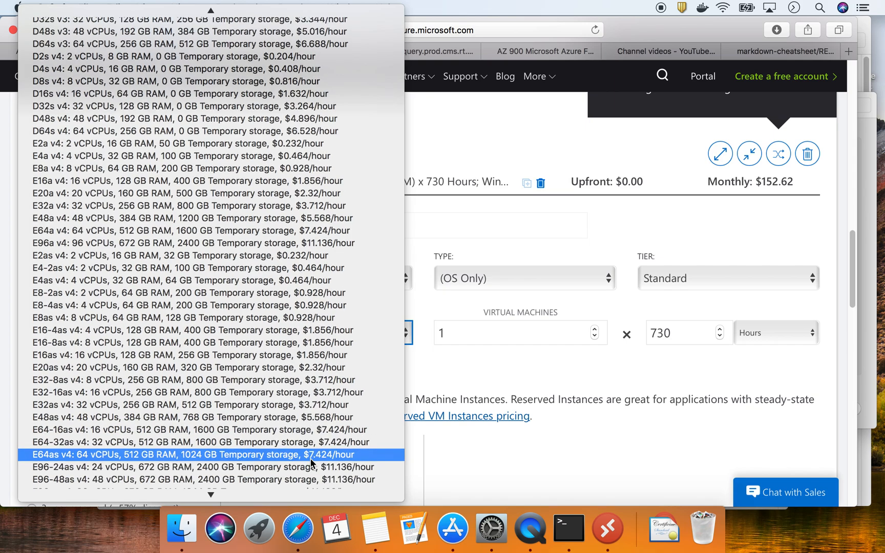
pyautogui.scroll(-6, 345, 464)
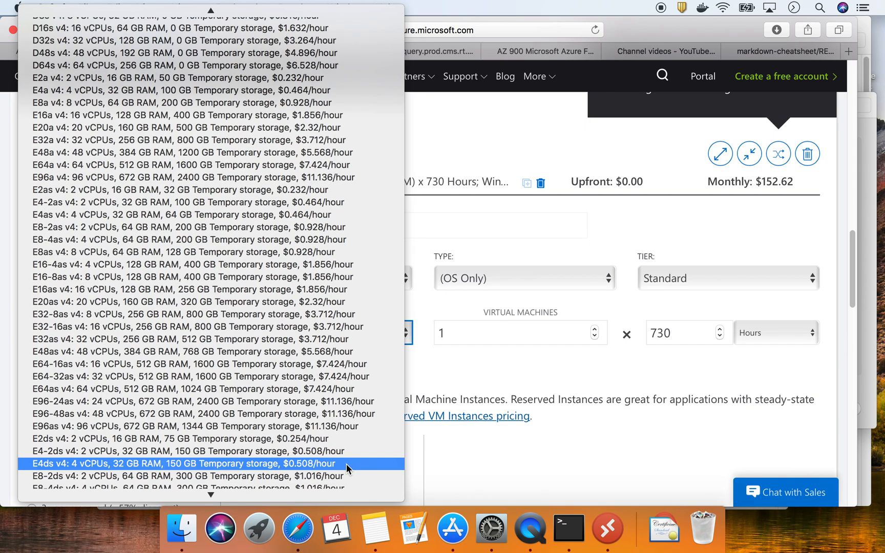
pyautogui.scroll(-6, 346, 464)
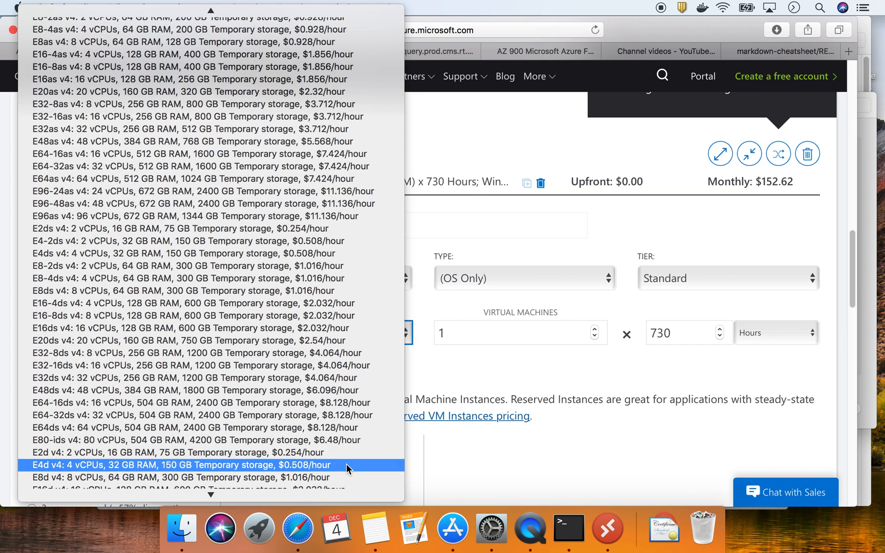
pyautogui.scroll(-10, 346, 464)
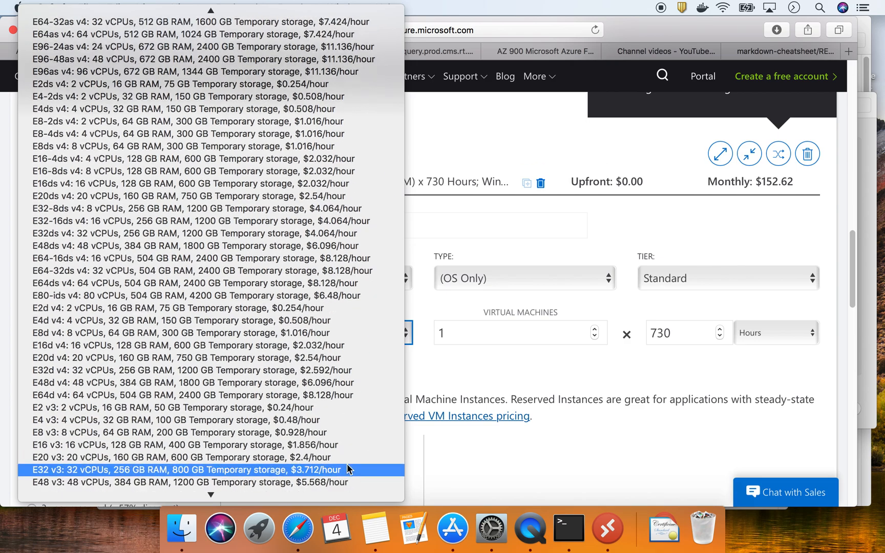
pyautogui.scroll(-15, 348, 464)
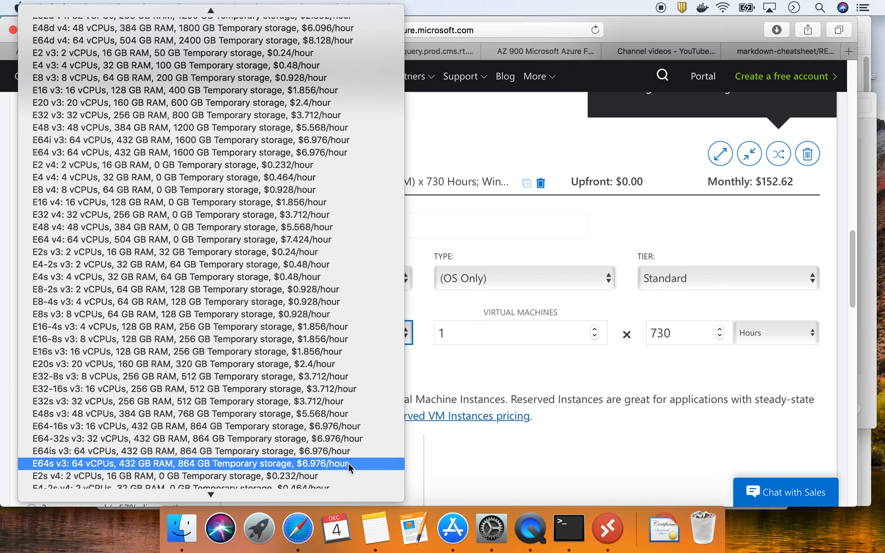
pyautogui.scroll(-8, 349, 464)
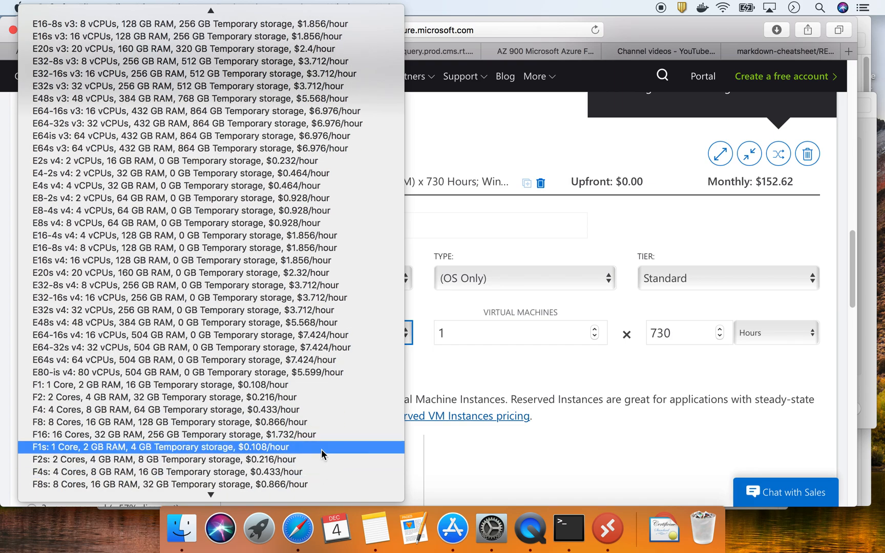
pyautogui.scroll(-20, 320, 449)
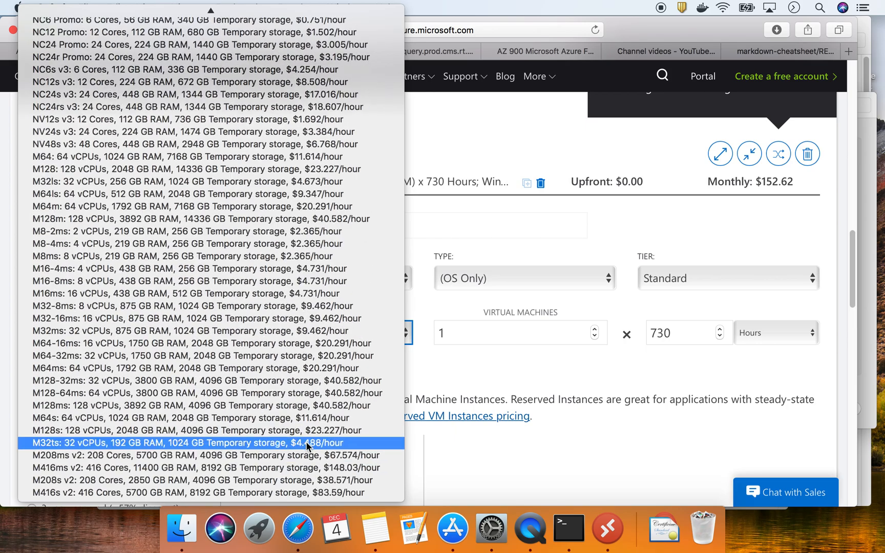
pyautogui.scroll(20, 220, 308)
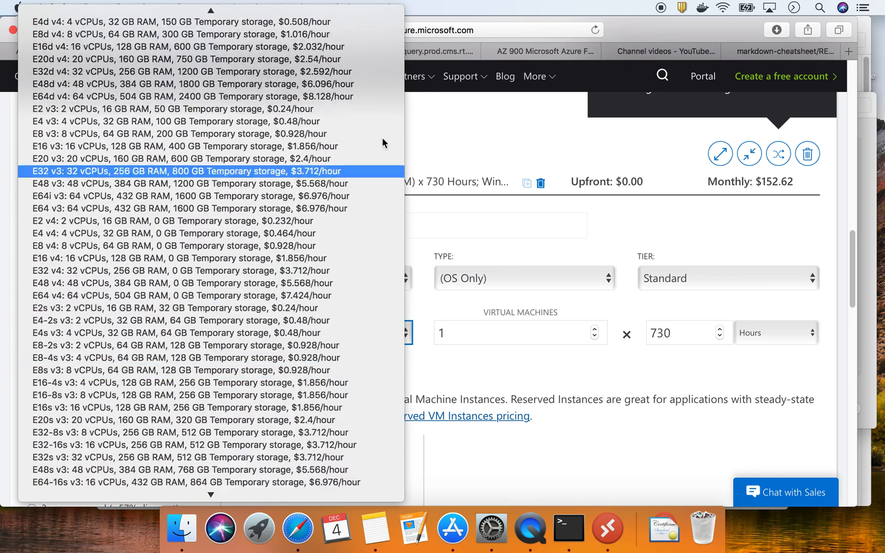
pyautogui.click(492, 129)
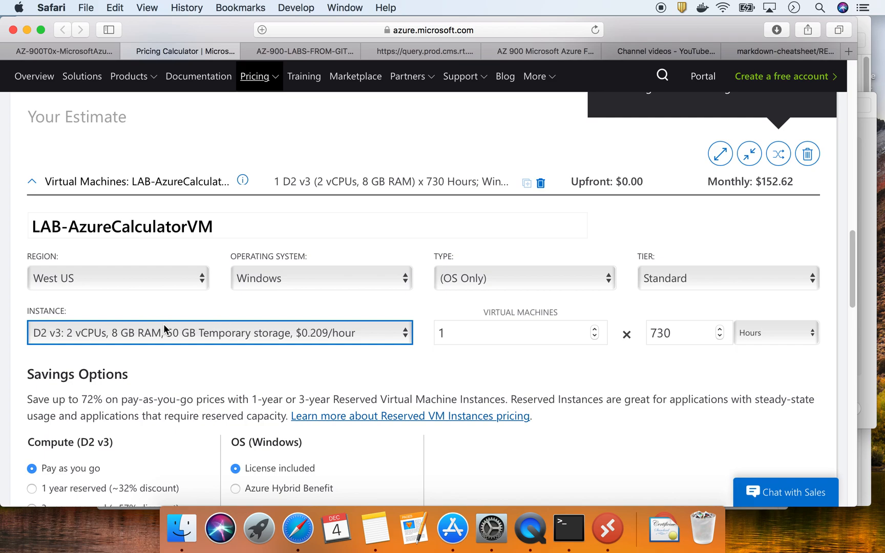
# Step: Check the required VM configuration in the lab walkthrough and set the virtual machine's region to North Europe in the pricing calculator
pyautogui.click(62, 51)
pyautogui.scroll(-5, 208, 243)
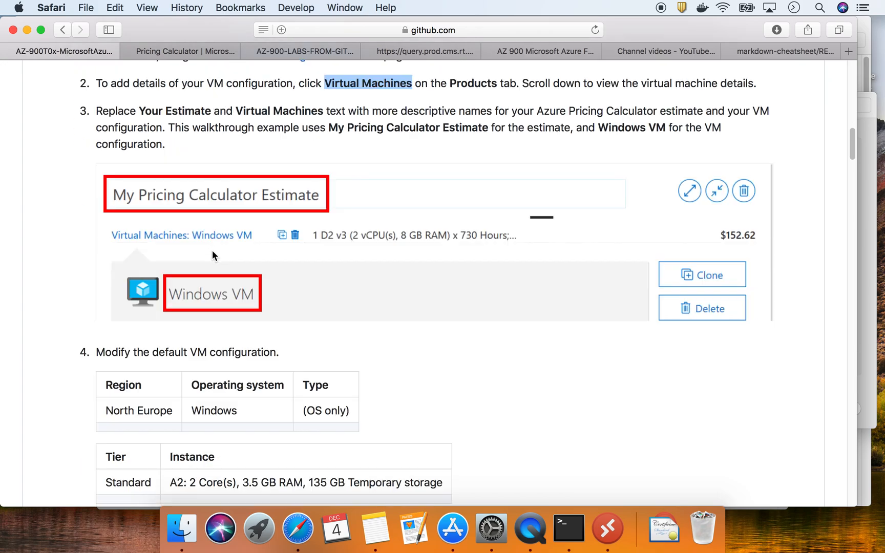
pyautogui.moveTo(101, 250); pyautogui.dragTo(294, 244)
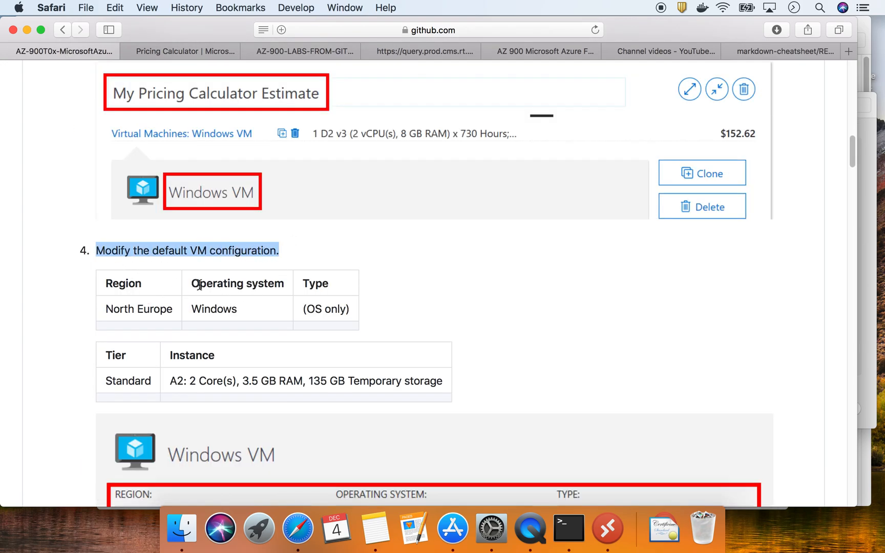
pyautogui.tripleClick(127, 309)
pyautogui.click(306, 298)
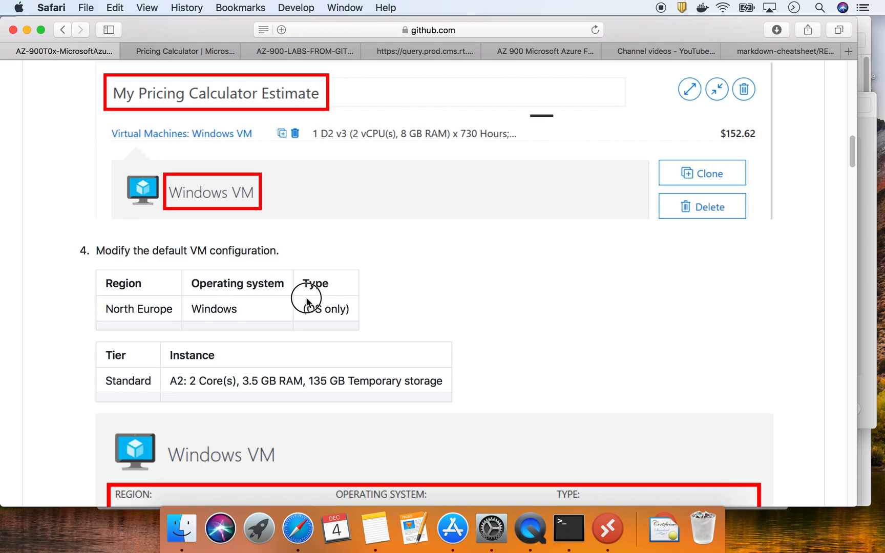
pyautogui.click(200, 50)
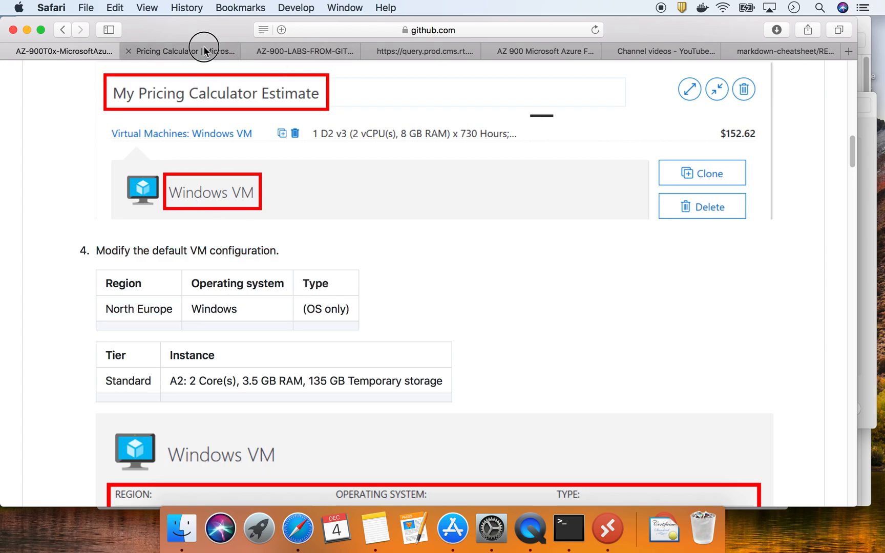
pyautogui.click(89, 270)
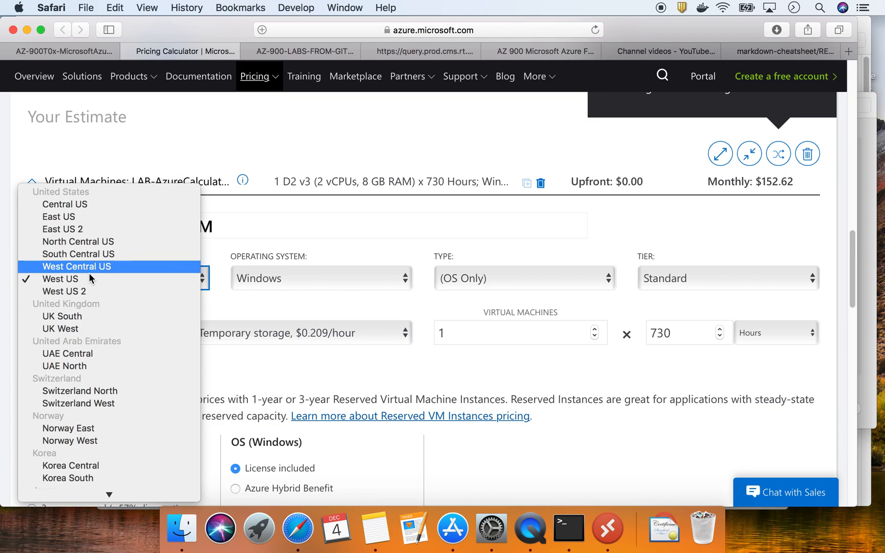
pyautogui.scroll(-2, 113, 362)
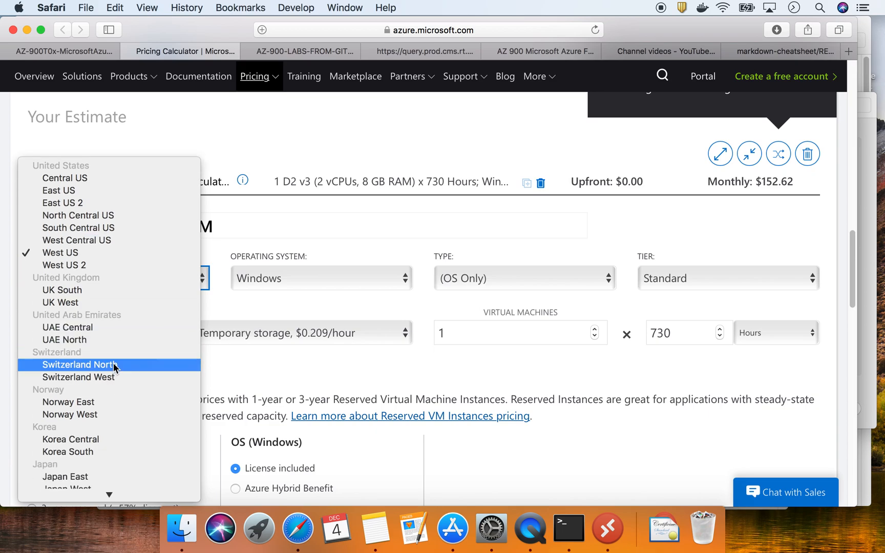
pyautogui.scroll(-3, 113, 362)
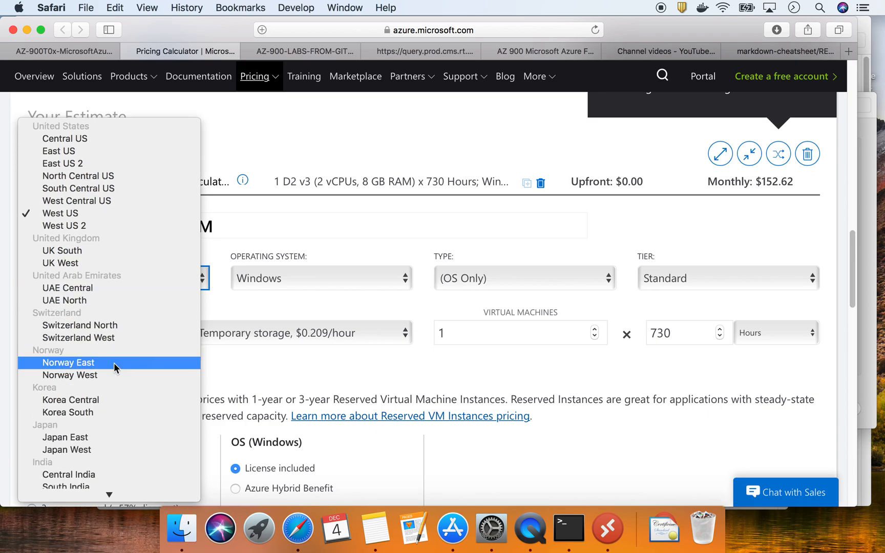
pyautogui.scroll(-8, 113, 363)
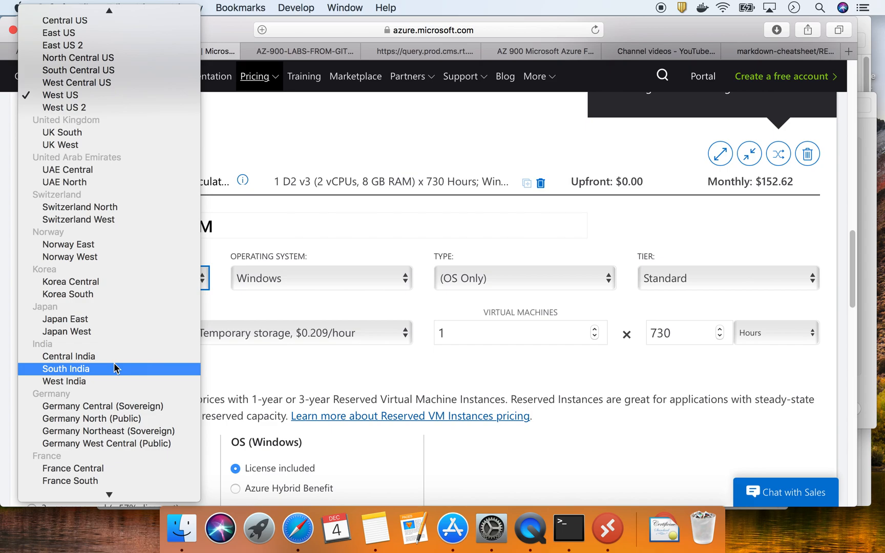
pyautogui.scroll(-4, 113, 364)
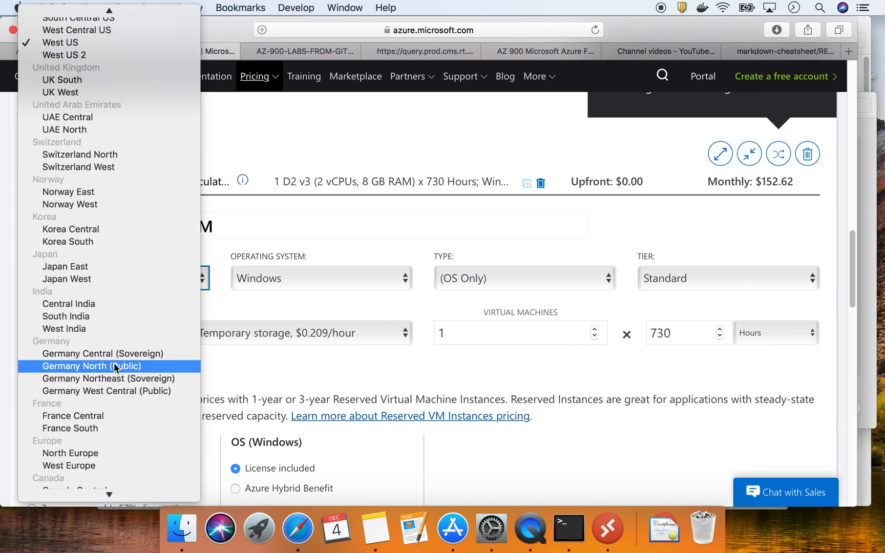
pyautogui.scroll(-4, 114, 364)
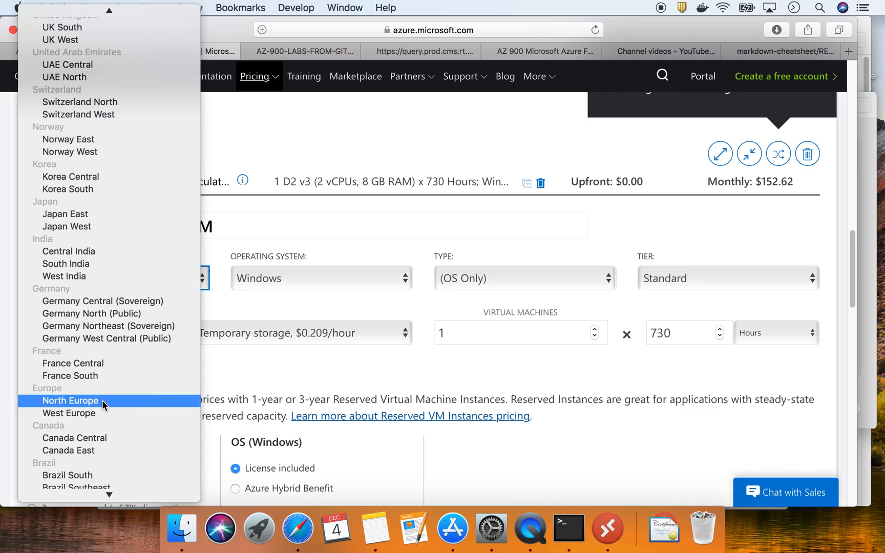
pyautogui.click(101, 400)
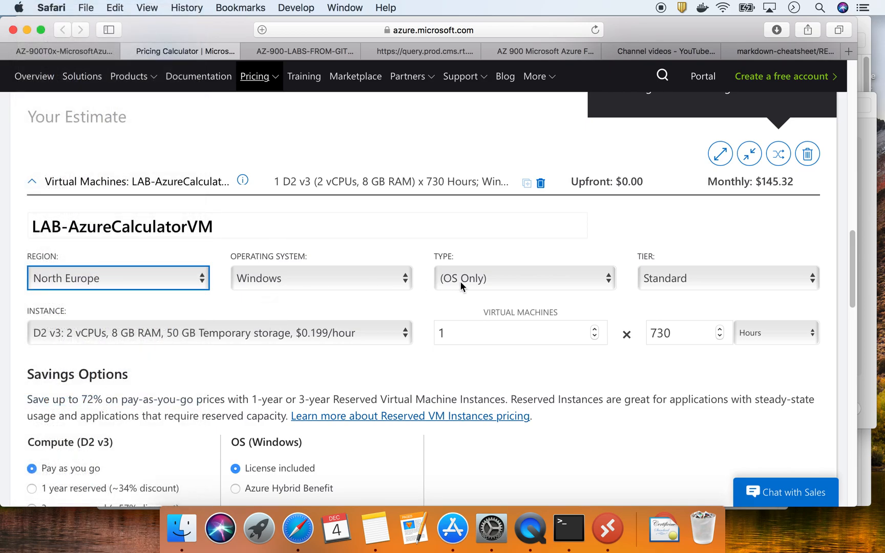
# Step: Look up the required instance in the walkthrough and set the virtual machine's instance to A2: 2 Cores, 3.5 GB RAM, 135 GB Temporary storage
pyautogui.click(61, 52)
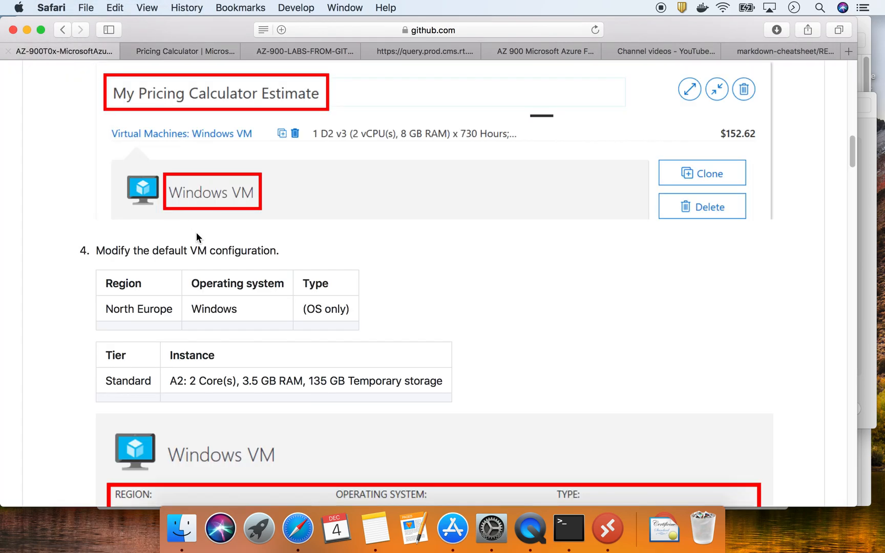
pyautogui.scroll(-4, 278, 309)
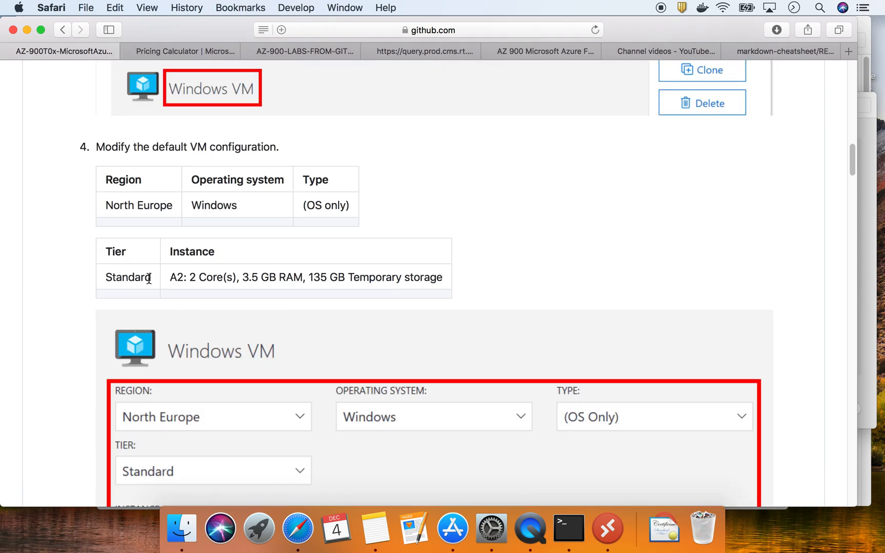
pyautogui.moveTo(170, 277); pyautogui.dragTo(233, 277)
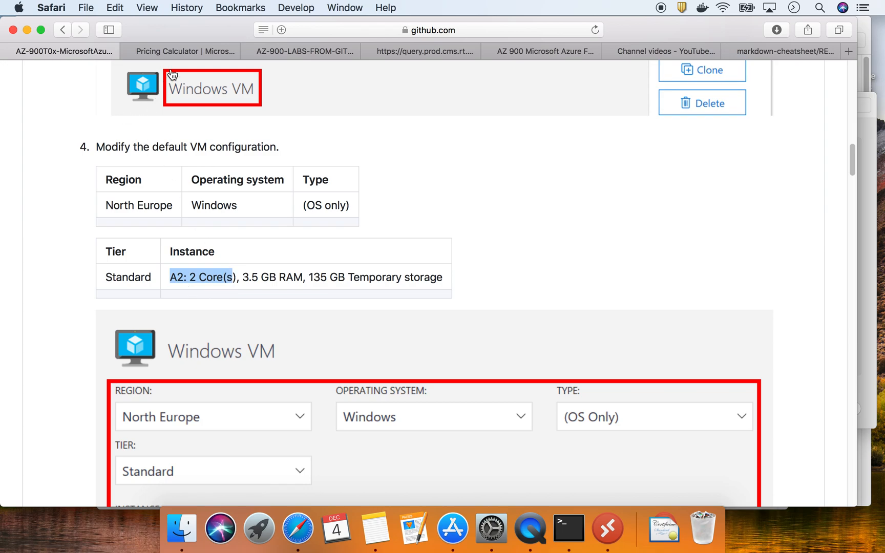
pyautogui.click(179, 49)
pyautogui.click(171, 336)
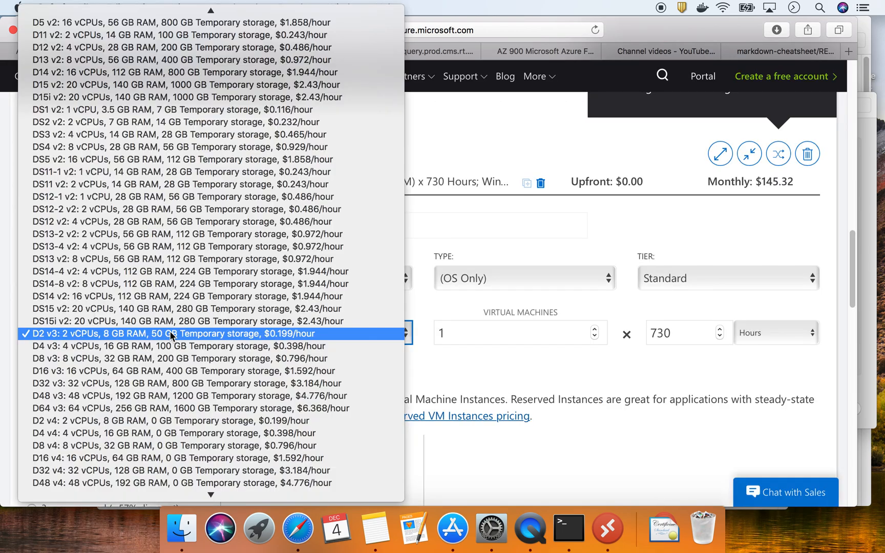
pyautogui.scroll(10, 169, 330)
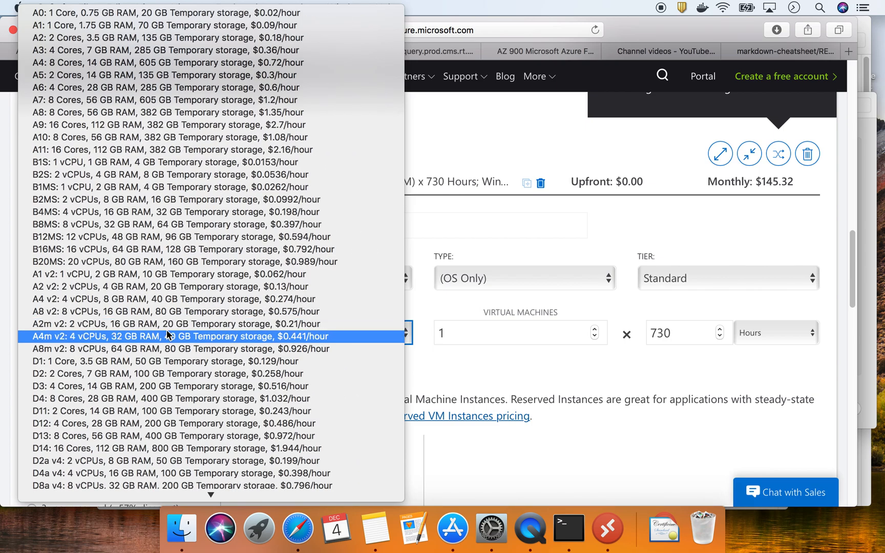
pyautogui.click(166, 38)
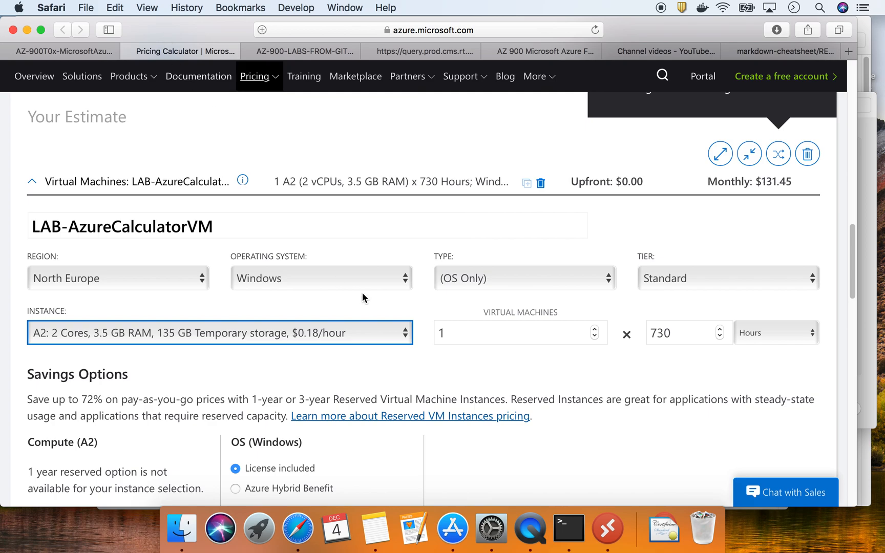
pyautogui.click(376, 355)
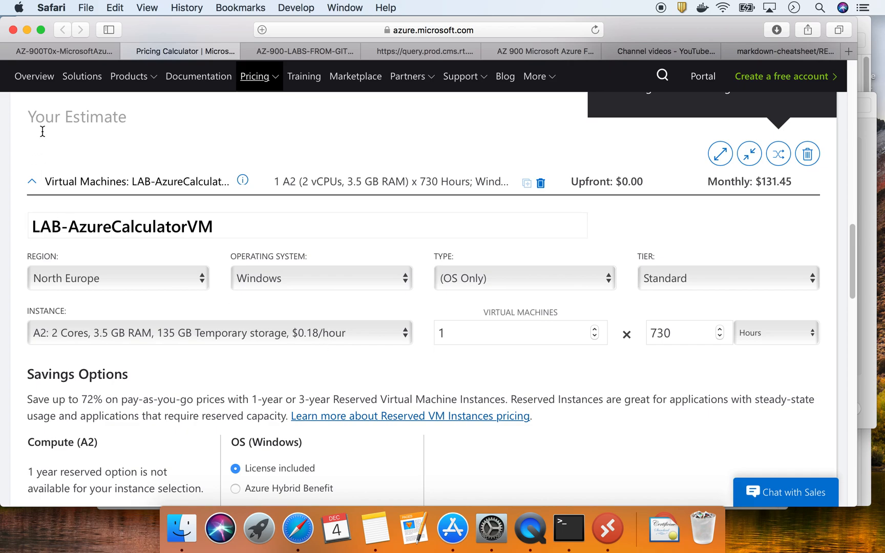
# Step: Return to the lab walkthrough and read the note on VM instance specifications and pricing above the Billing Option instruction
pyautogui.click(61, 51)
pyautogui.scroll(-5, 231, 318)
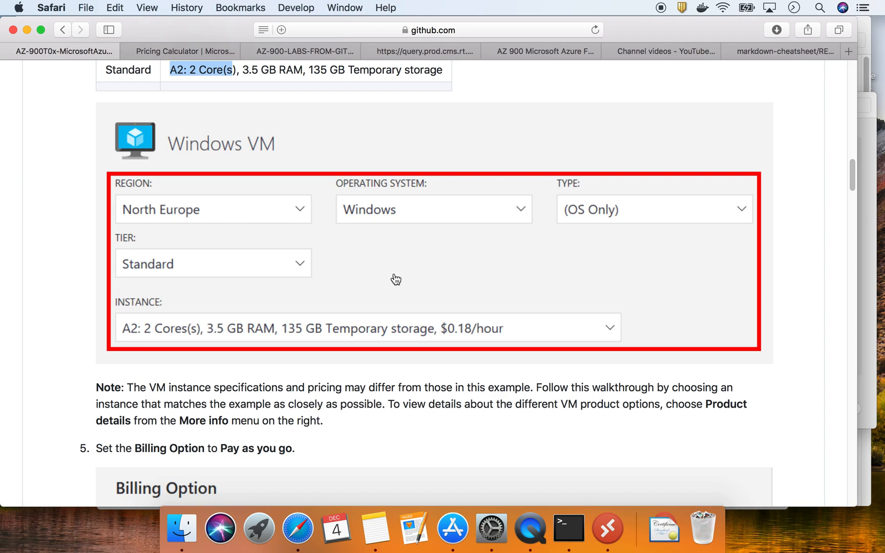
pyautogui.scroll(-3, 348, 314)
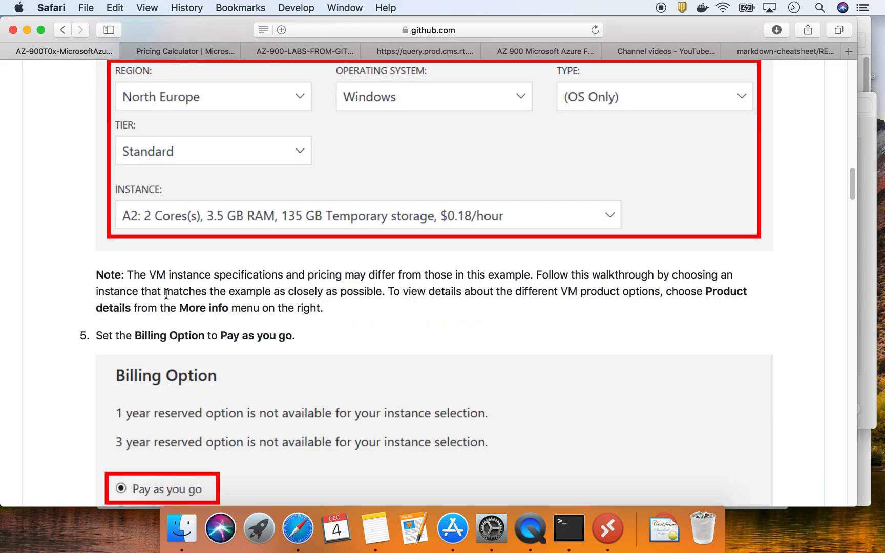
pyautogui.moveTo(127, 275); pyautogui.dragTo(532, 276)
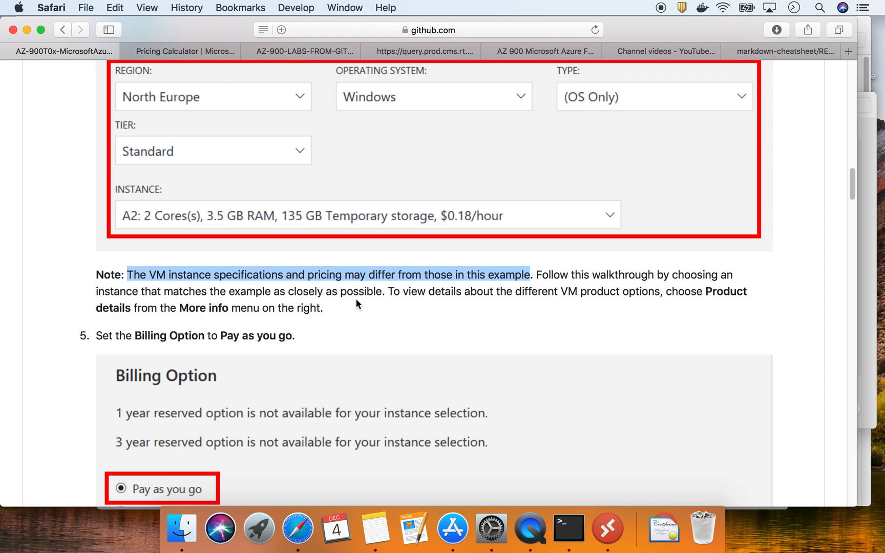
# Step: Read the walkthrough's Billing Option instruction and check that Pay as you go is selected under the virtual machine's Savings Options in the pricing calculator
pyautogui.scroll(-5, 363, 306)
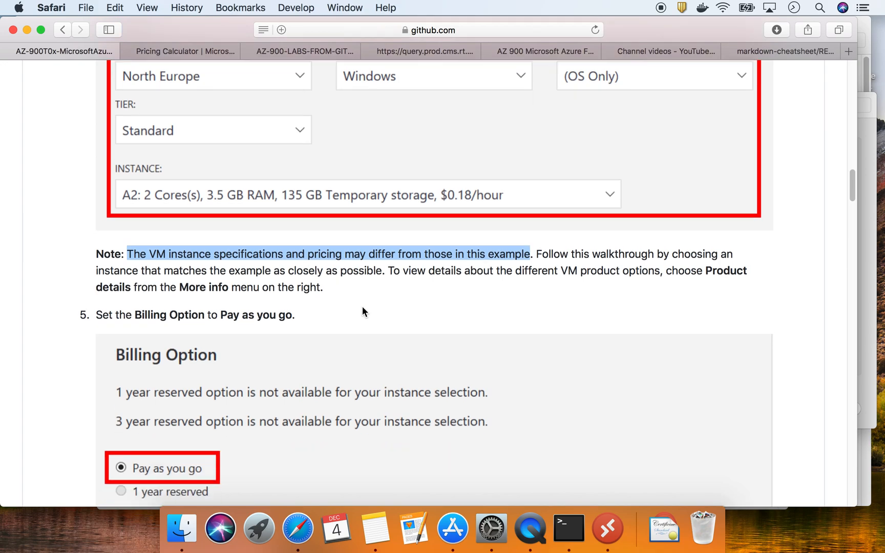
pyautogui.scroll(-1, 363, 313)
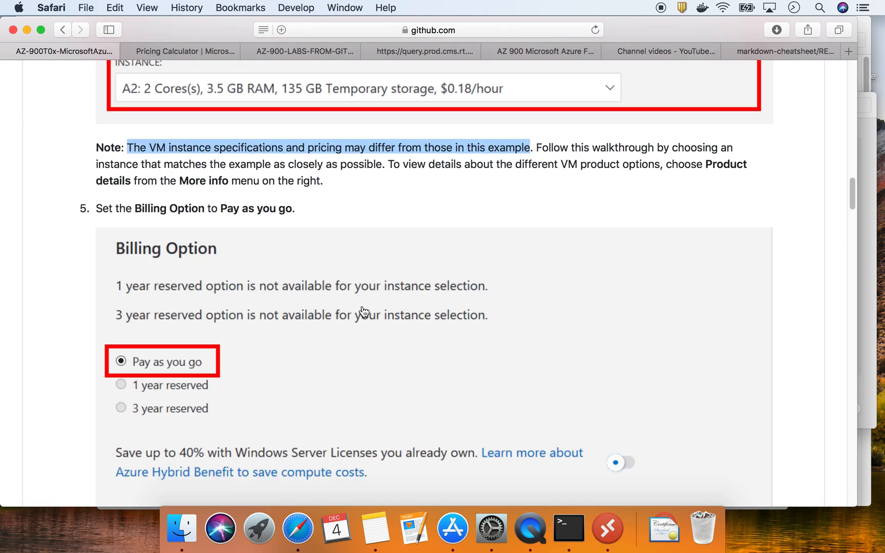
pyautogui.click(175, 46)
pyautogui.scroll(-5, 263, 290)
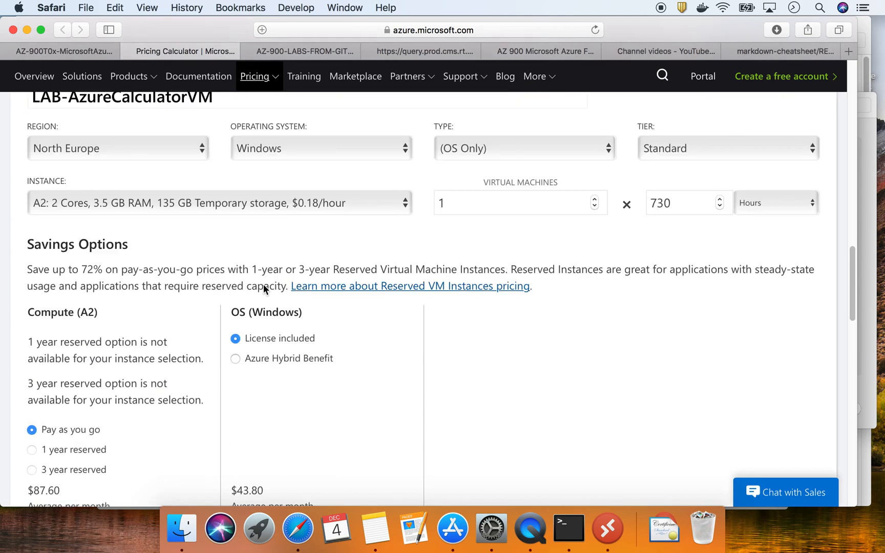
pyautogui.scroll(-1, 106, 298)
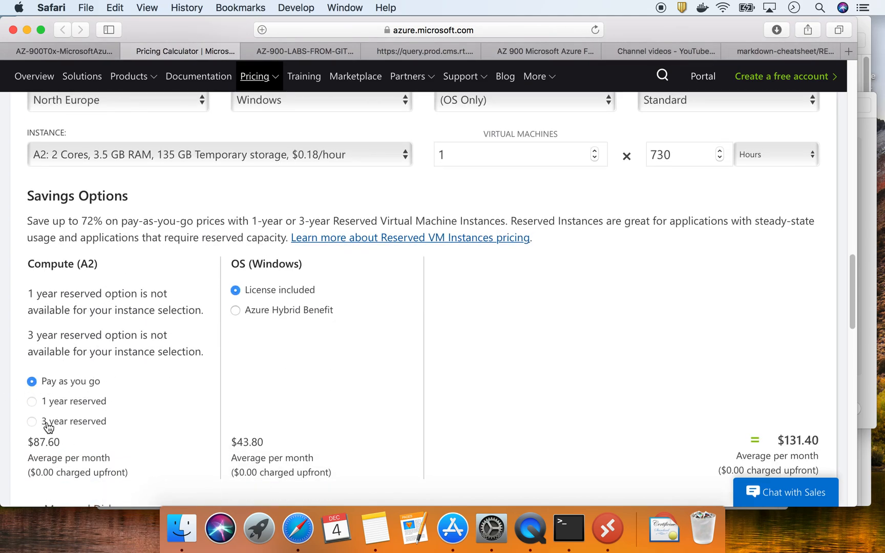
pyautogui.scroll(-3, 61, 430)
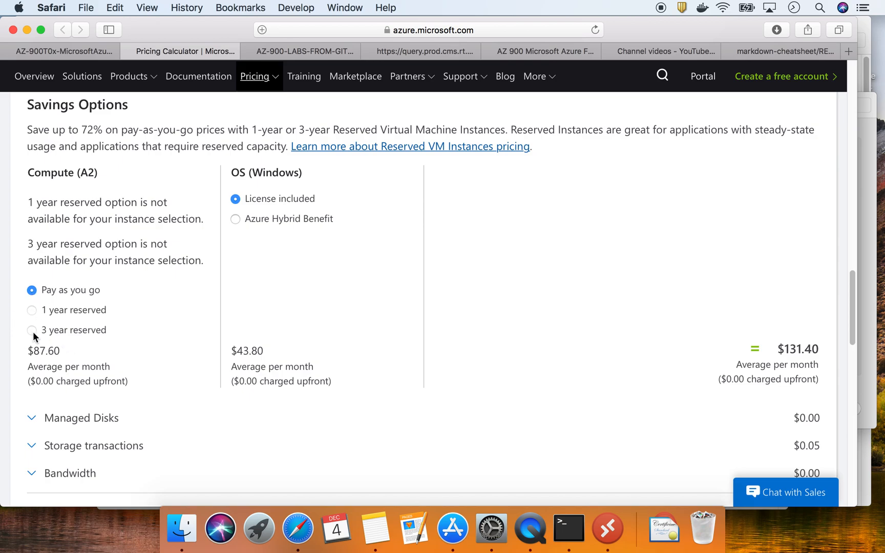
pyautogui.scroll(5, 32, 331)
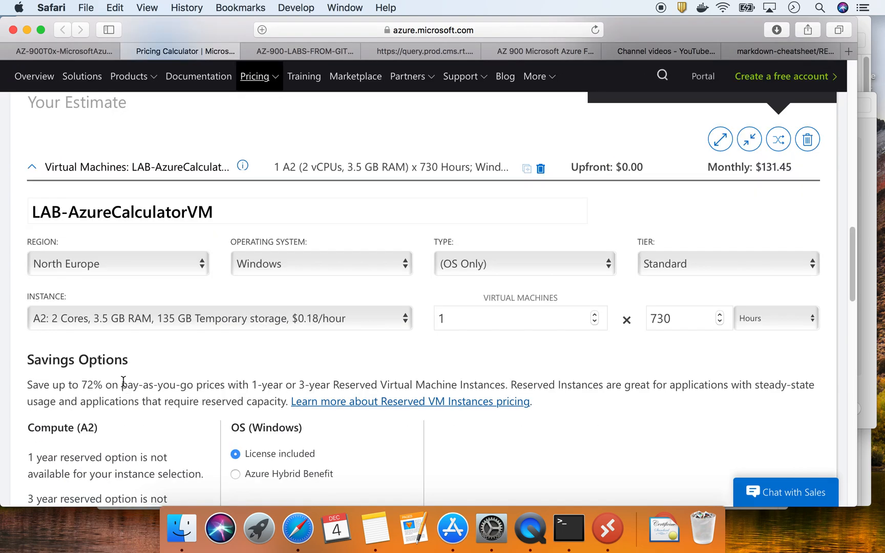
pyautogui.scroll(-3, 123, 381)
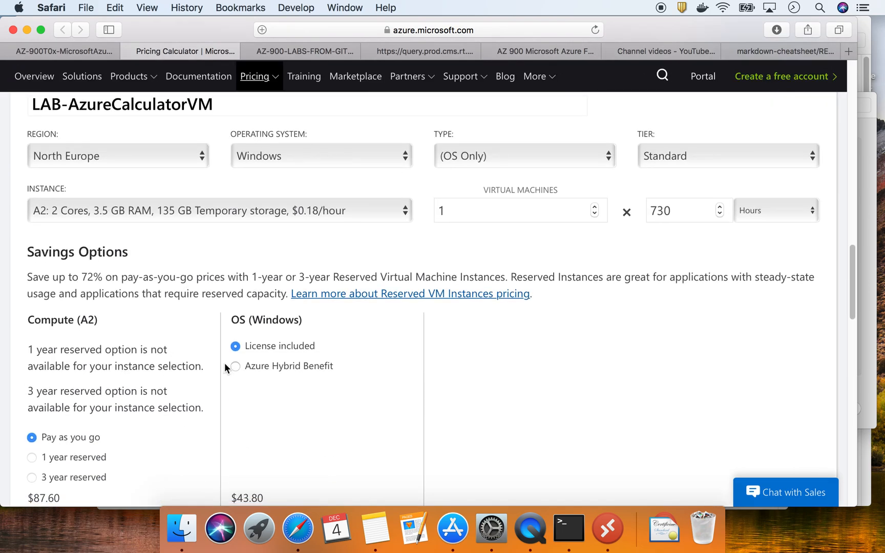
pyautogui.scroll(-3, 224, 362)
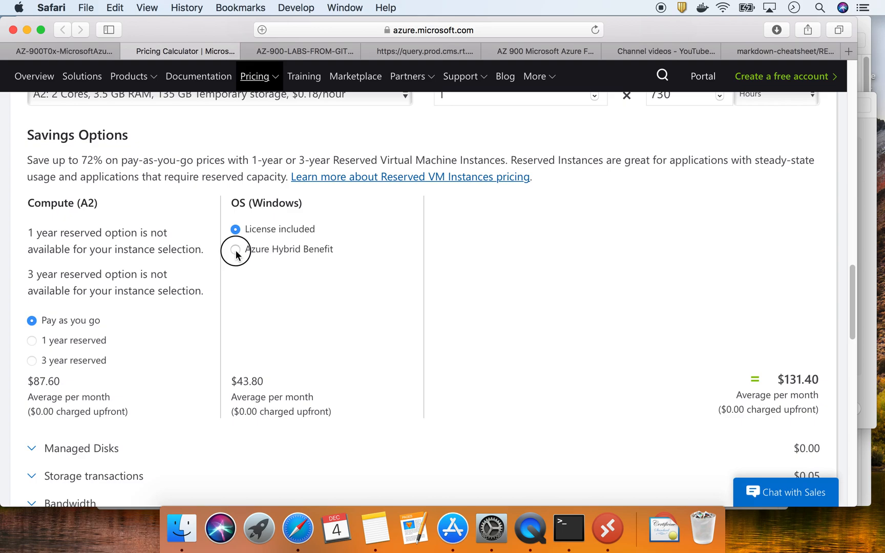
# Step: Compare the Windows OS cost under Azure Hybrid Benefit and License included, leaving License included selected
pyautogui.click(235, 249)
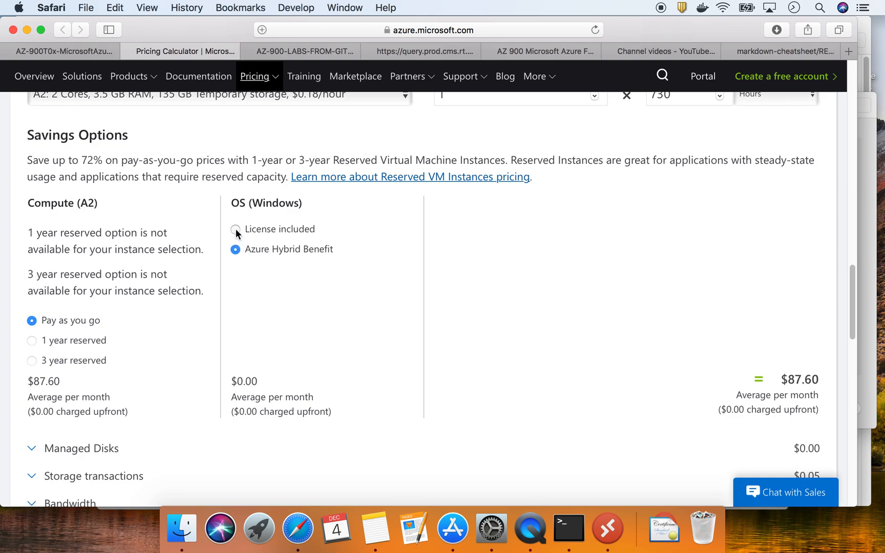
pyautogui.click(236, 230)
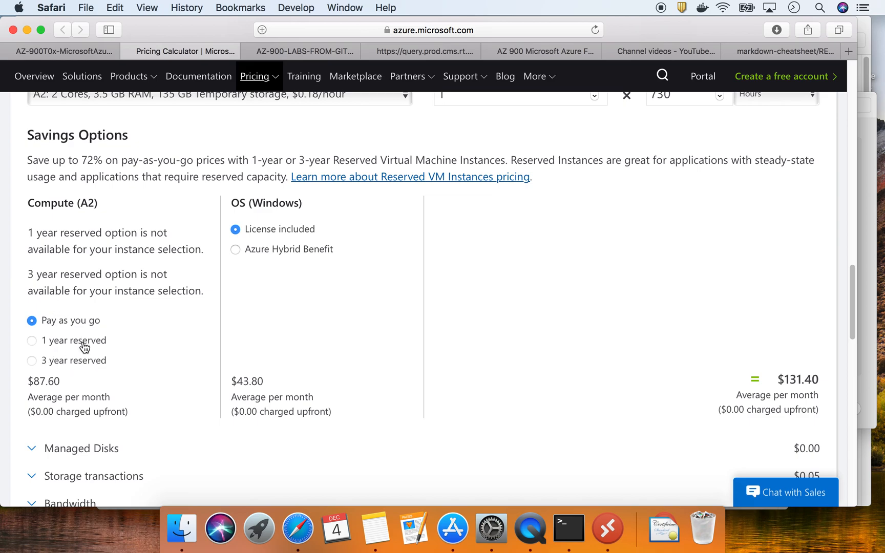
pyautogui.moveTo(62, 385); pyautogui.dragTo(24, 384)
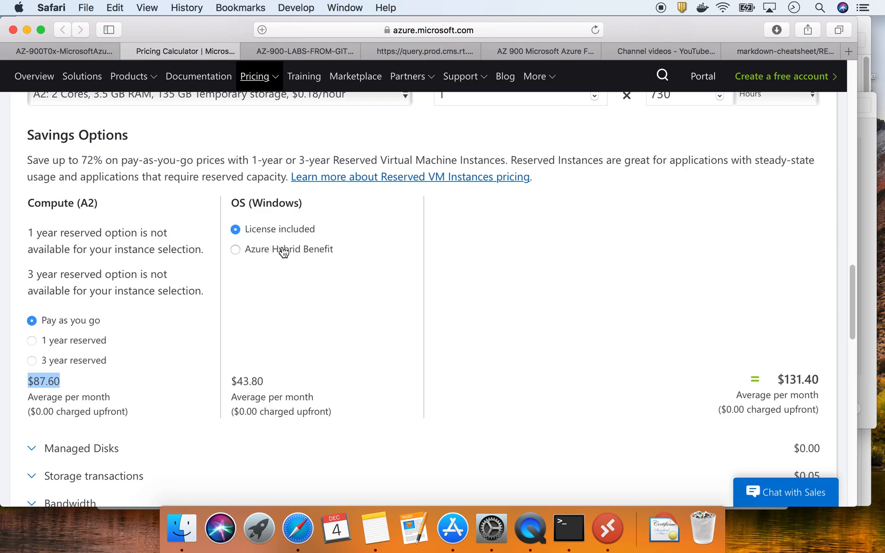
pyautogui.moveTo(230, 381); pyautogui.dragTo(280, 384)
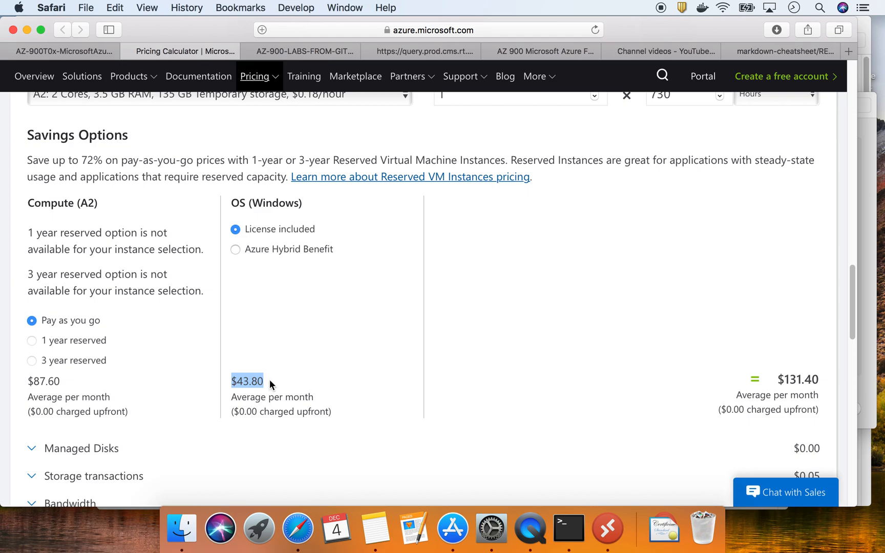
pyautogui.click(265, 249)
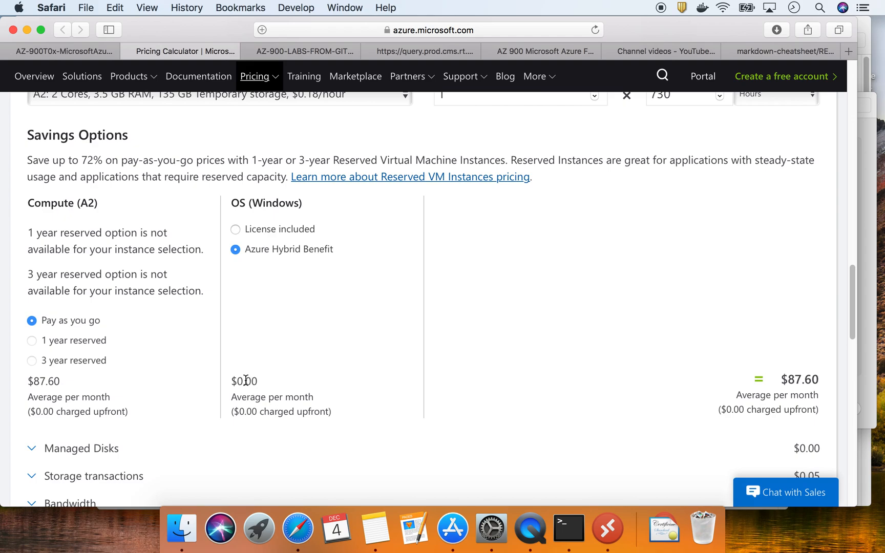
pyautogui.click(264, 233)
pyautogui.scroll(-2, 276, 325)
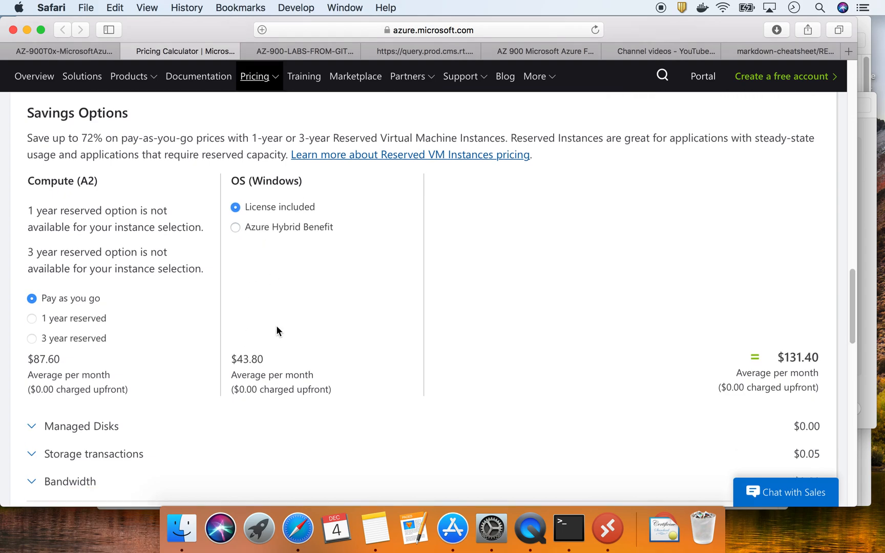
# Step: Return to the lab walkthrough and read step 6 on monthly VM hours and the availability required for this example
pyautogui.click(71, 52)
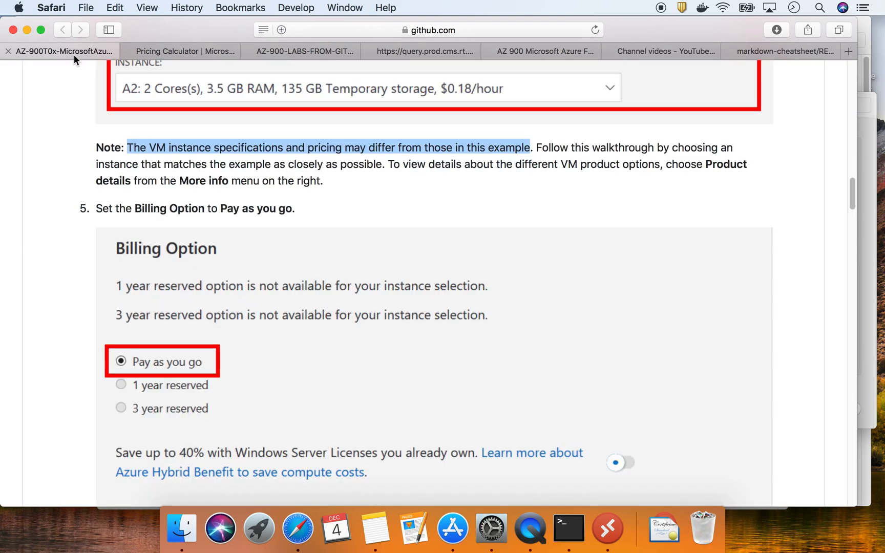
pyautogui.scroll(-8, 284, 375)
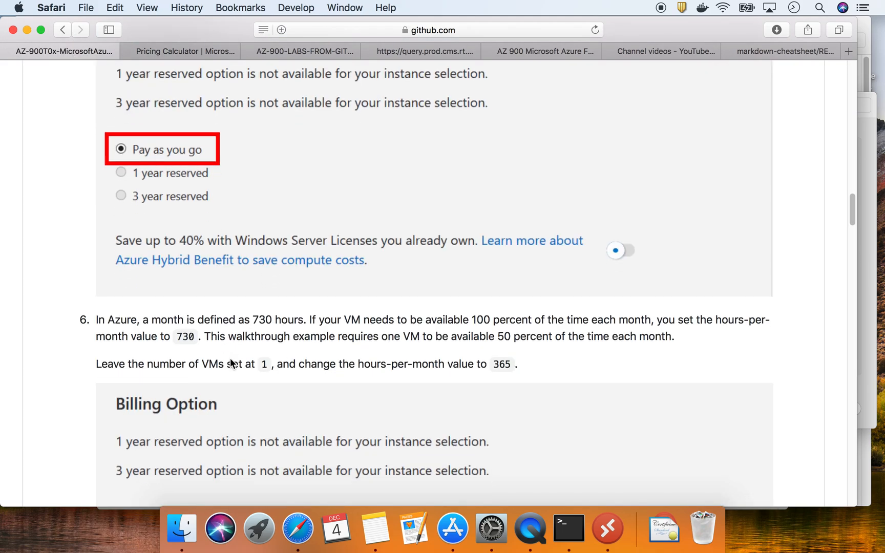
pyautogui.moveTo(254, 316); pyautogui.dragTo(307, 318)
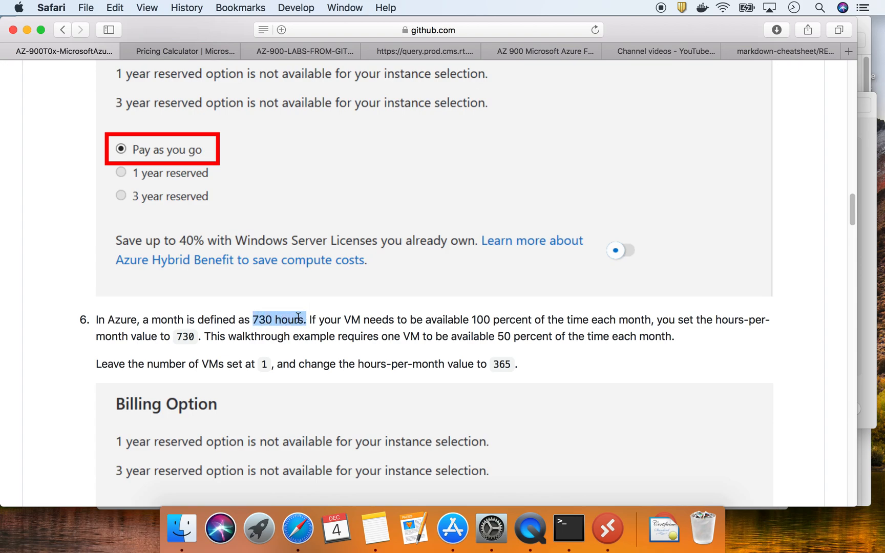
pyautogui.moveTo(472, 317); pyautogui.dragTo(196, 339)
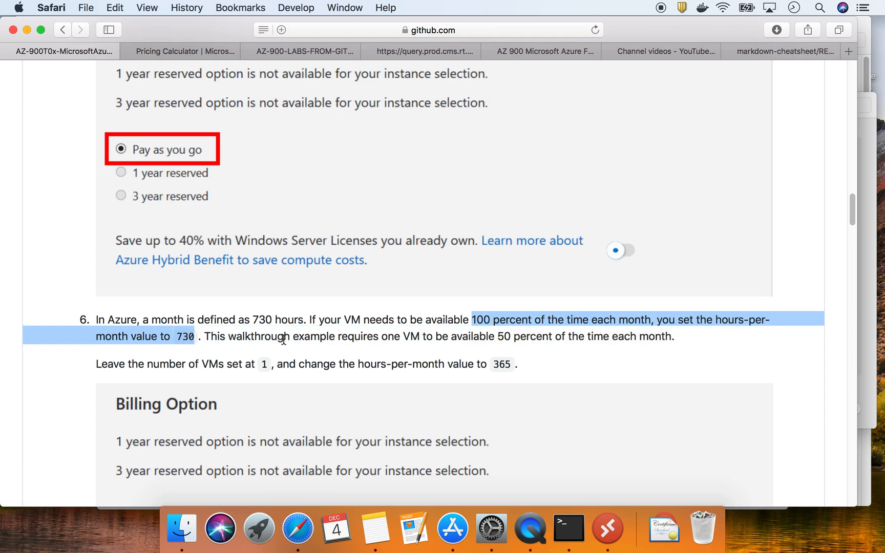
pyautogui.moveTo(403, 338); pyautogui.dragTo(674, 338)
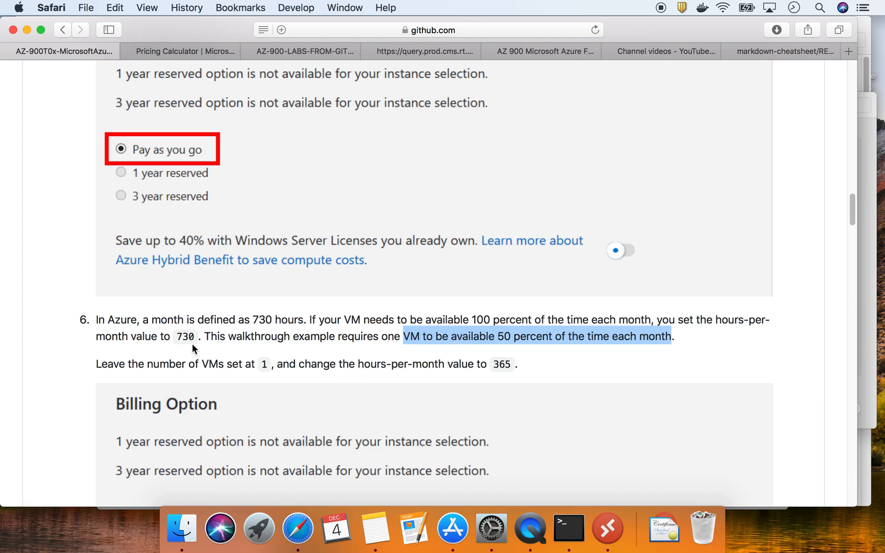
# Step: Set the virtual machine's usage to 365 hours in the pricing calculator, keeping one virtual machine
pyautogui.click(183, 49)
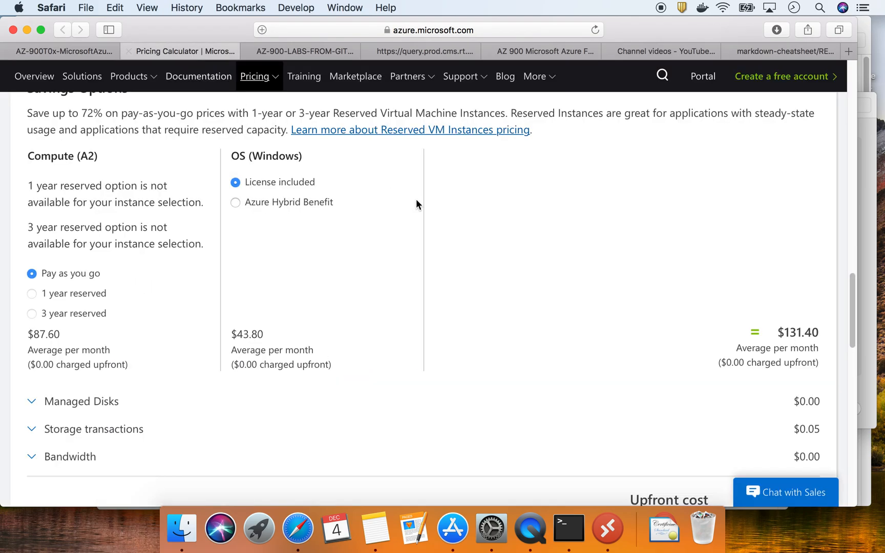
pyautogui.scroll(8, 445, 215)
pyautogui.scroll(-1, 472, 241)
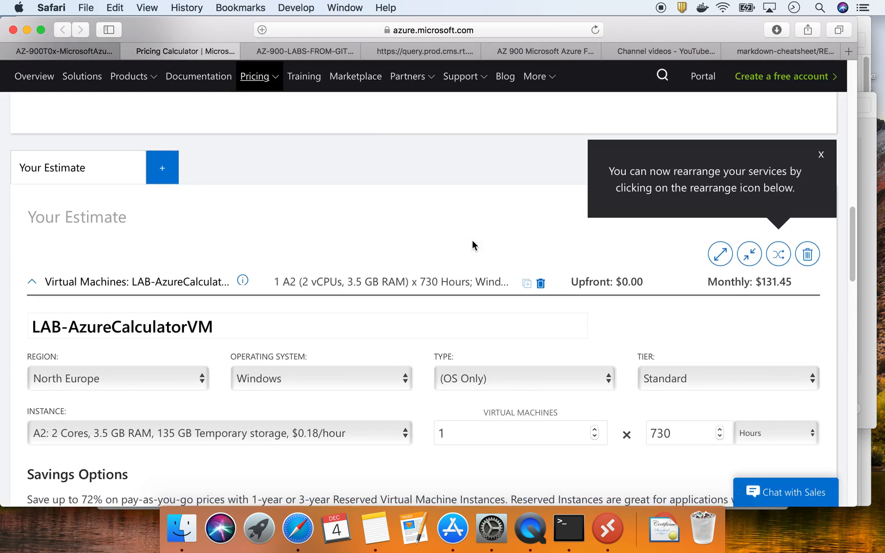
pyautogui.scroll(-1, 472, 239)
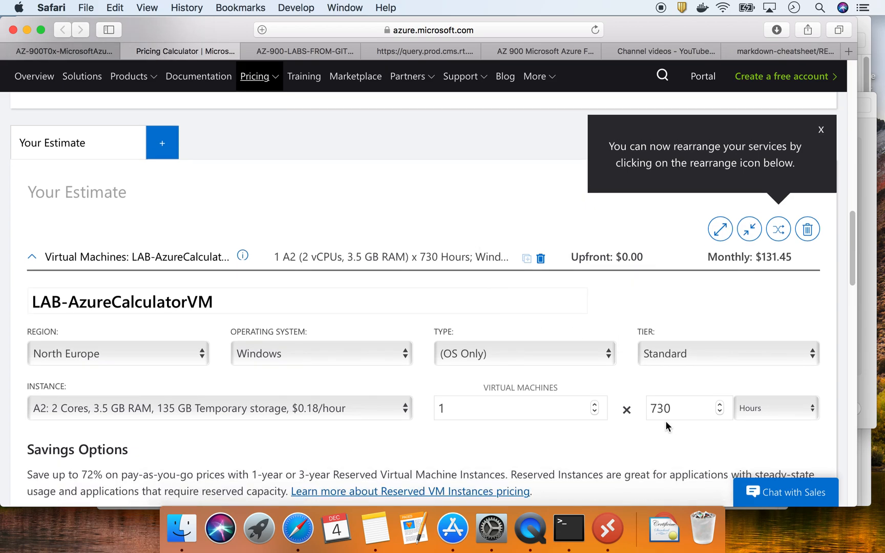
pyautogui.moveTo(672, 409); pyautogui.dragTo(637, 409)
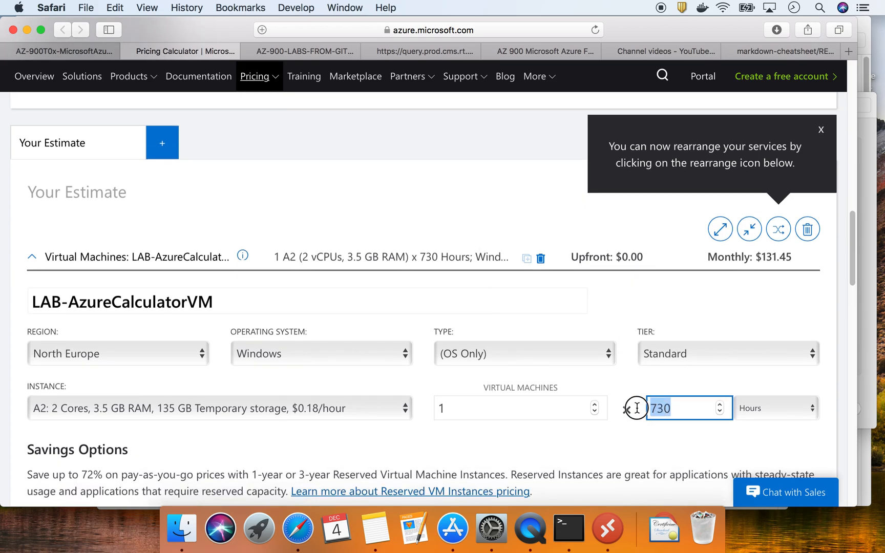
pyautogui.scroll(-10, 348, 384)
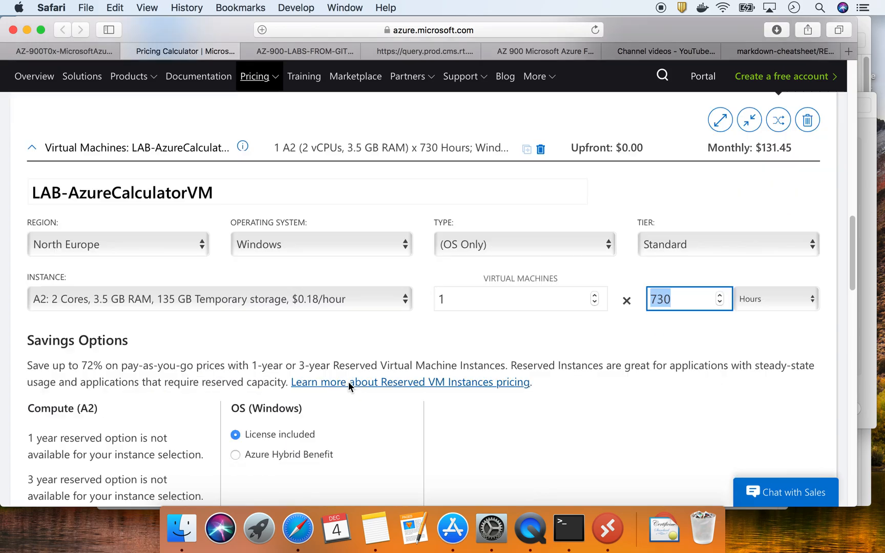
pyautogui.scroll(-5, 348, 387)
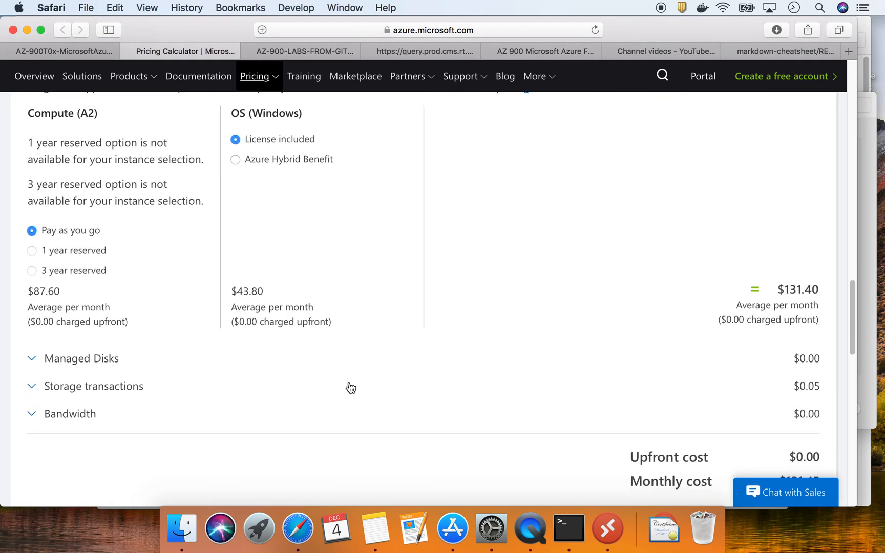
pyautogui.scroll(10, 362, 385)
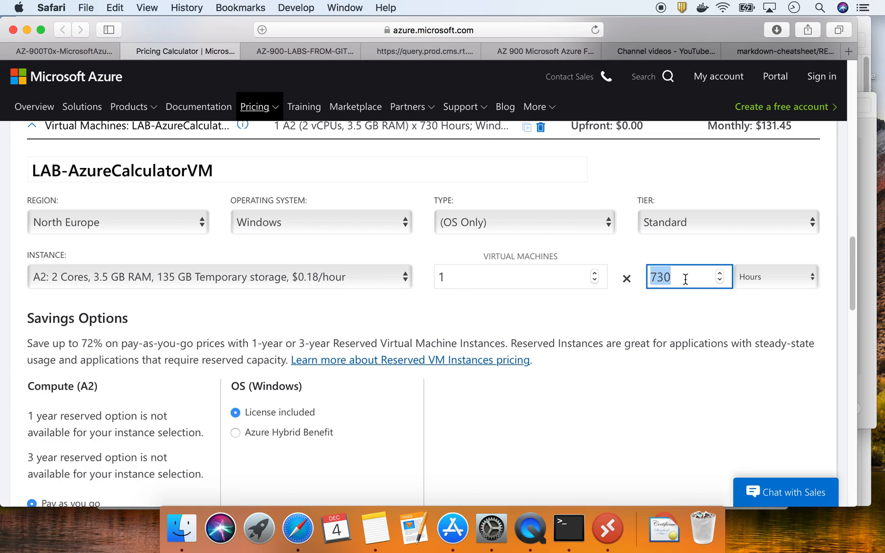
pyautogui.click(685, 279)
pyautogui.moveTo(685, 279); pyautogui.dragTo(638, 279)
pyautogui.write('365')
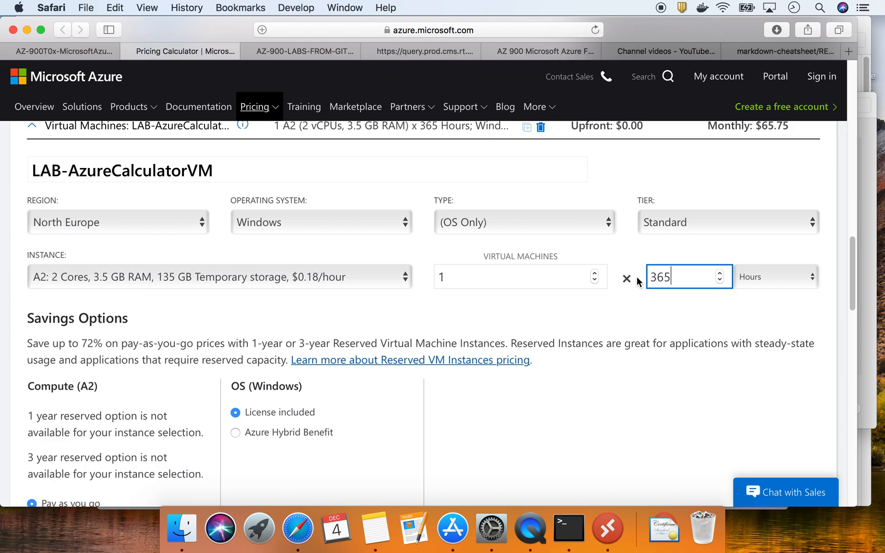
pyautogui.click(699, 297)
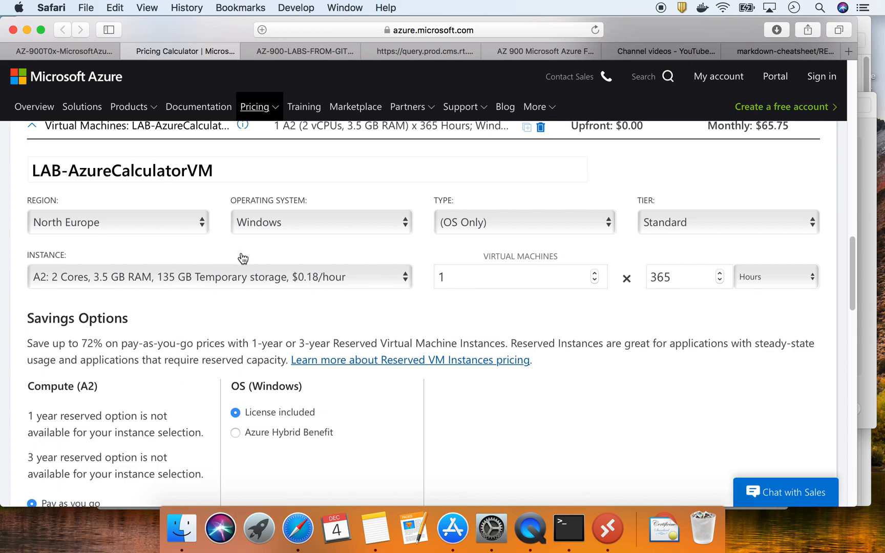
# Step: Check the VM count and hours-per-month values in walkthrough step 6 against those entered in the pricing calculator
pyautogui.click(96, 52)
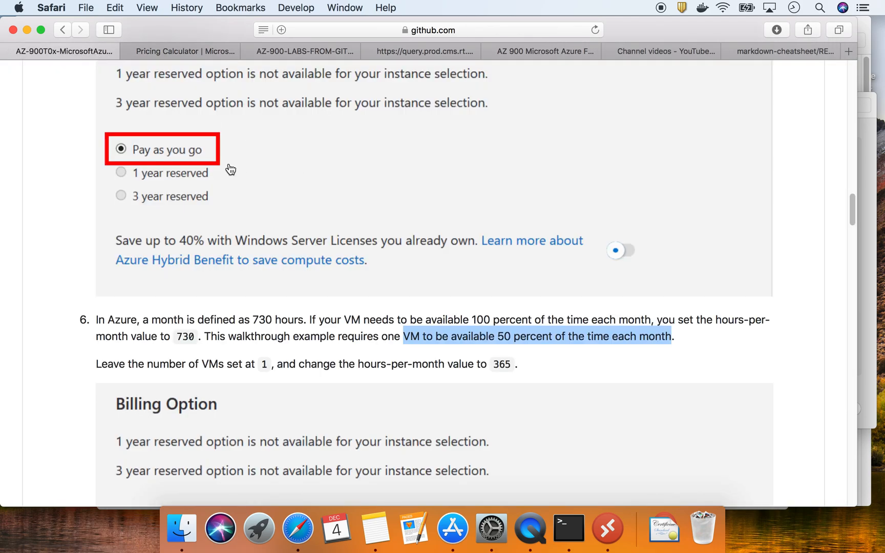
pyautogui.scroll(-3, 255, 215)
pyautogui.scroll(-1, 256, 224)
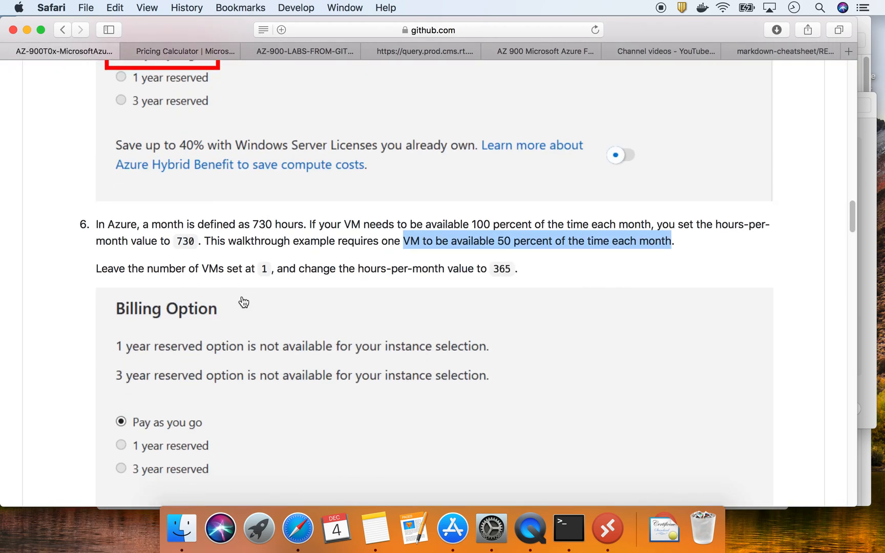
pyautogui.doubleClick(263, 268)
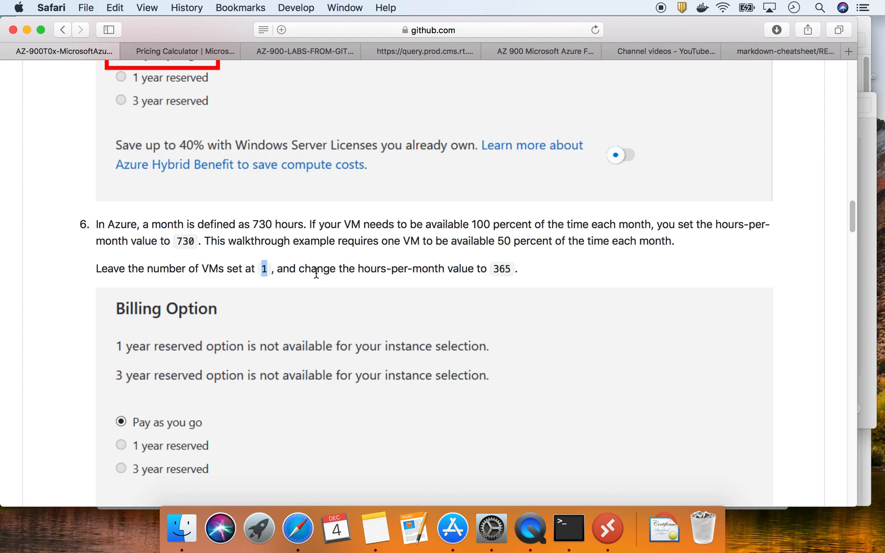
pyautogui.doubleClick(501, 270)
pyautogui.click(156, 49)
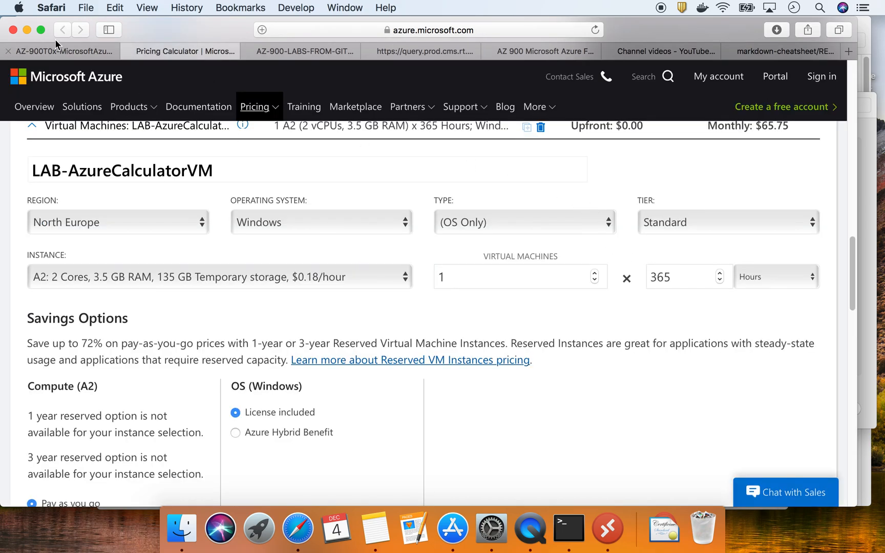
# Step: Return to the lab walkthrough and read step 7 on modifying the default Managed OS Disks storage configuration
pyautogui.click(53, 50)
pyautogui.scroll(-3, 112, 231)
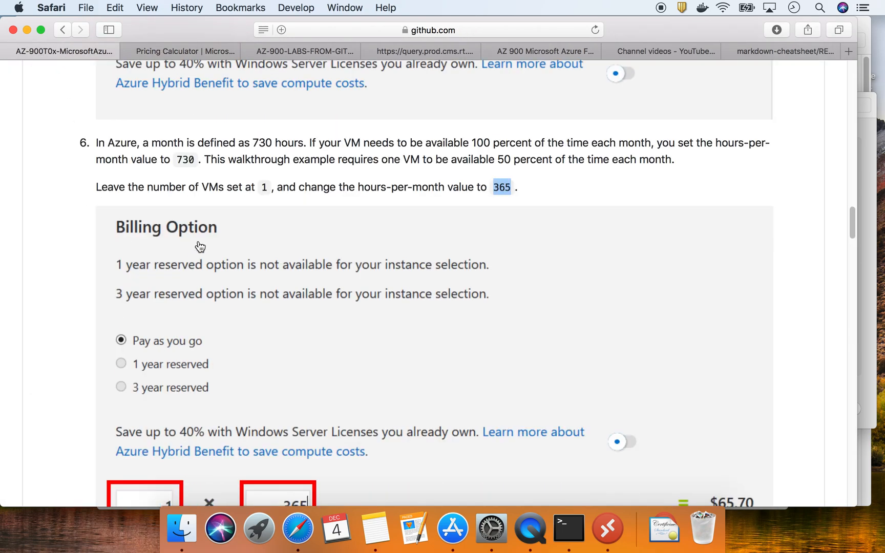
pyautogui.scroll(-4, 103, 359)
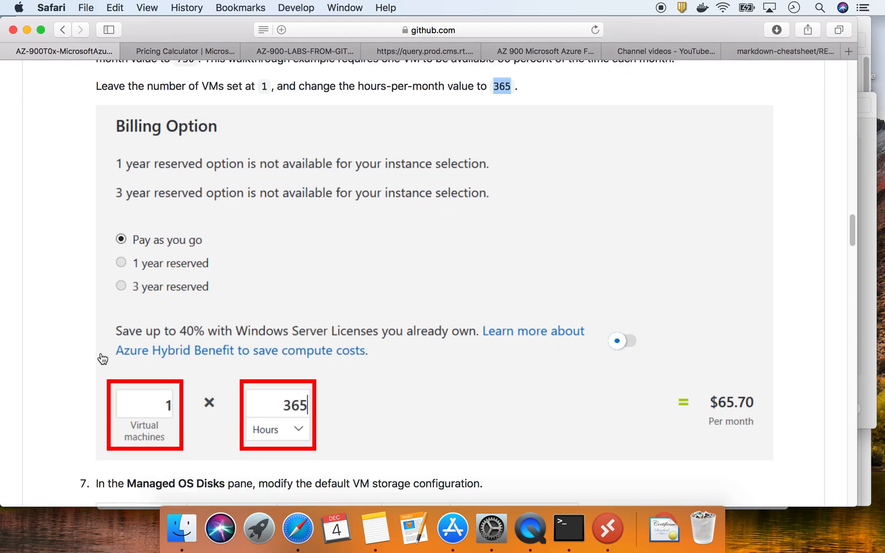
pyautogui.scroll(-1, 123, 332)
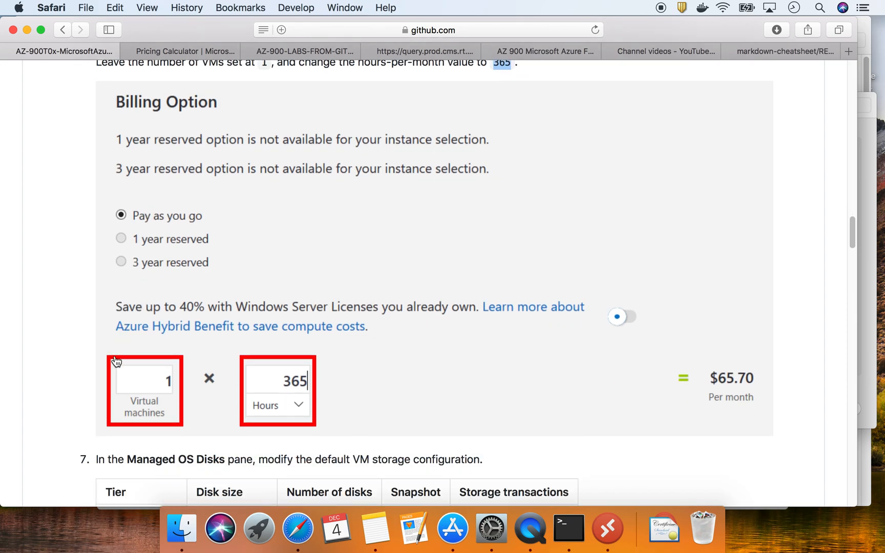
pyautogui.scroll(-7, 164, 333)
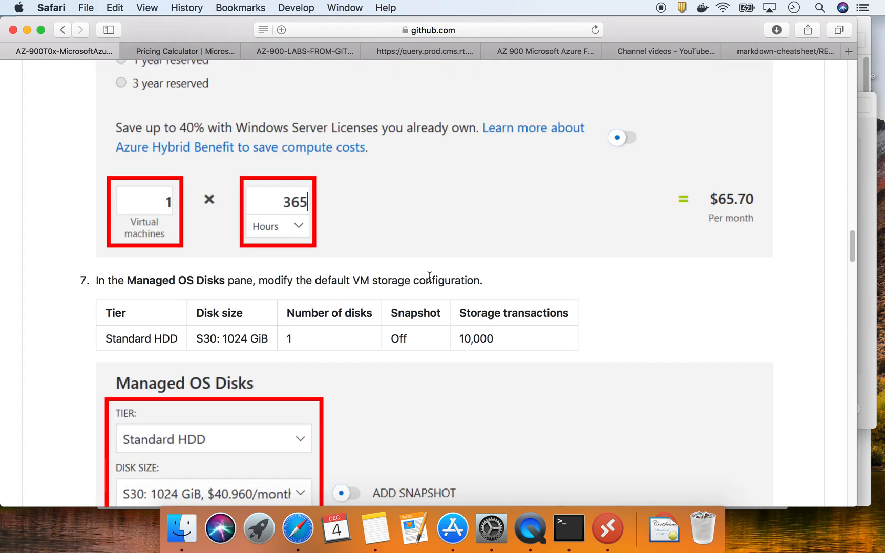
pyautogui.doubleClick(158, 280)
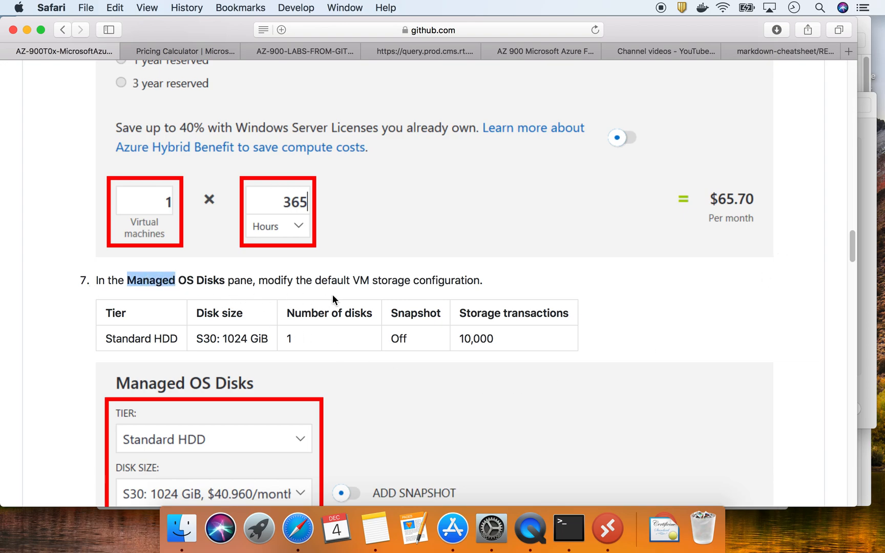
pyautogui.scroll(-2, 455, 289)
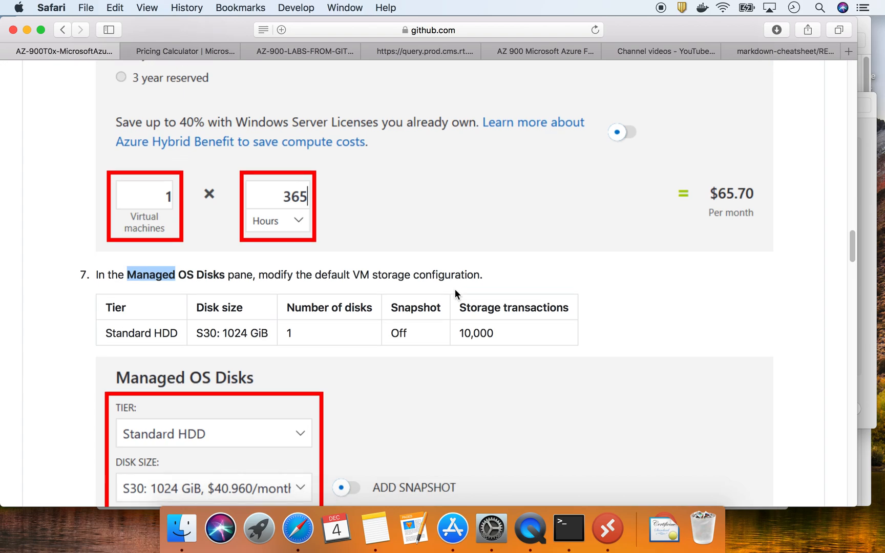
# Step: Expand the virtual machine's Managed Disks section in the pricing calculator and keep the Standard HDD tier
pyautogui.click(202, 52)
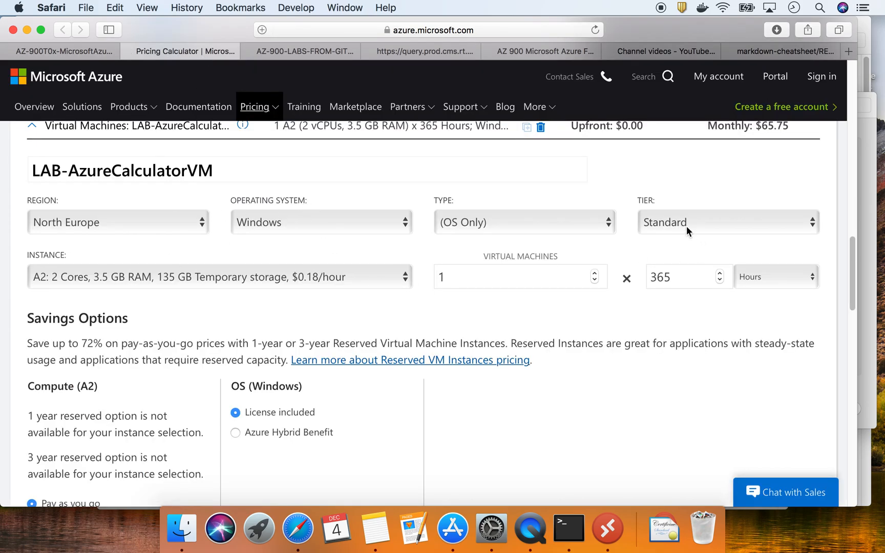
pyautogui.scroll(-10, 121, 194)
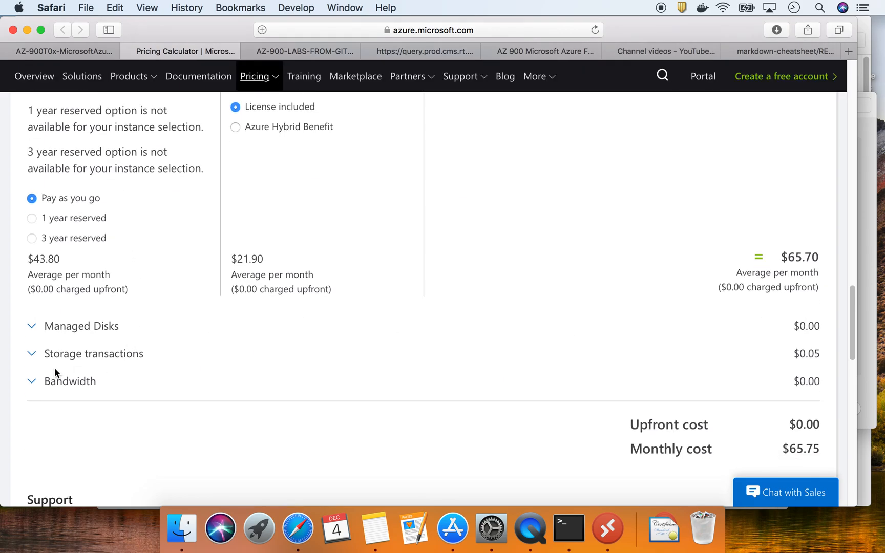
pyautogui.click(88, 337)
pyautogui.scroll(-3, 314, 334)
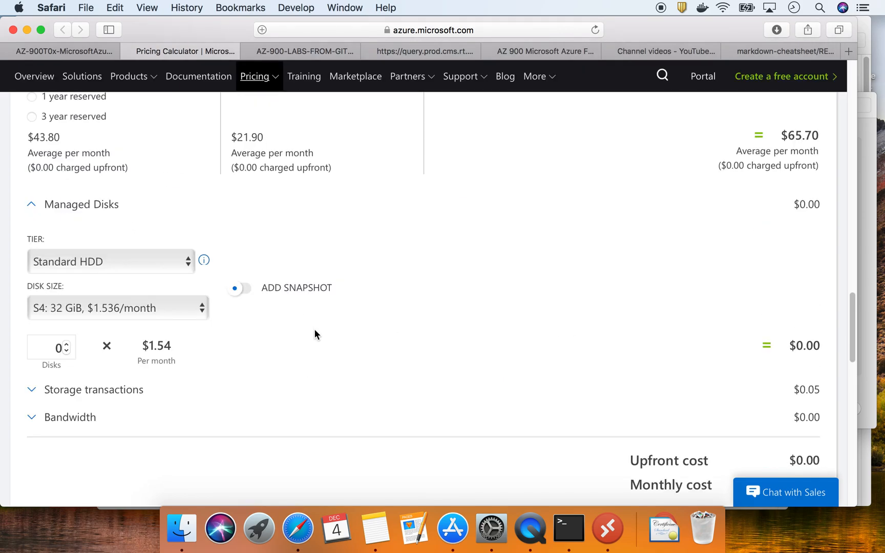
pyautogui.click(114, 265)
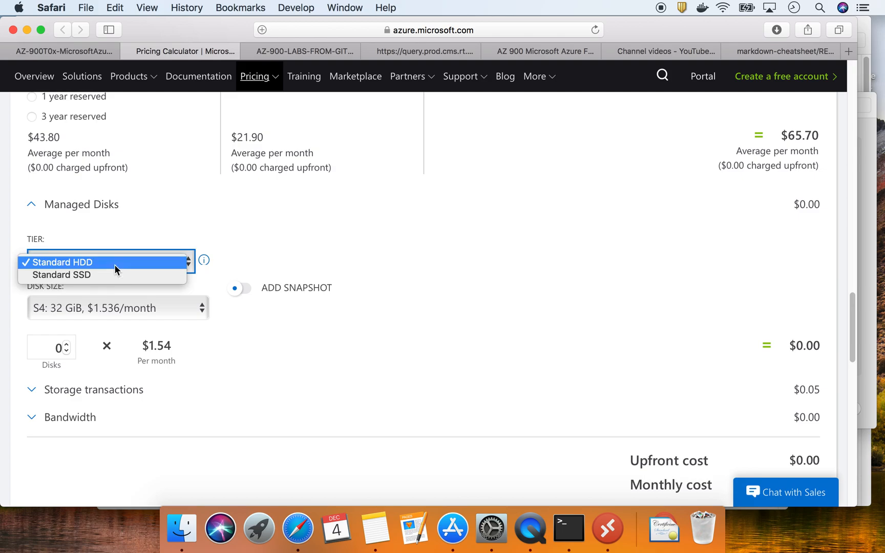
pyautogui.click(115, 258)
pyautogui.click(102, 259)
pyautogui.click(140, 211)
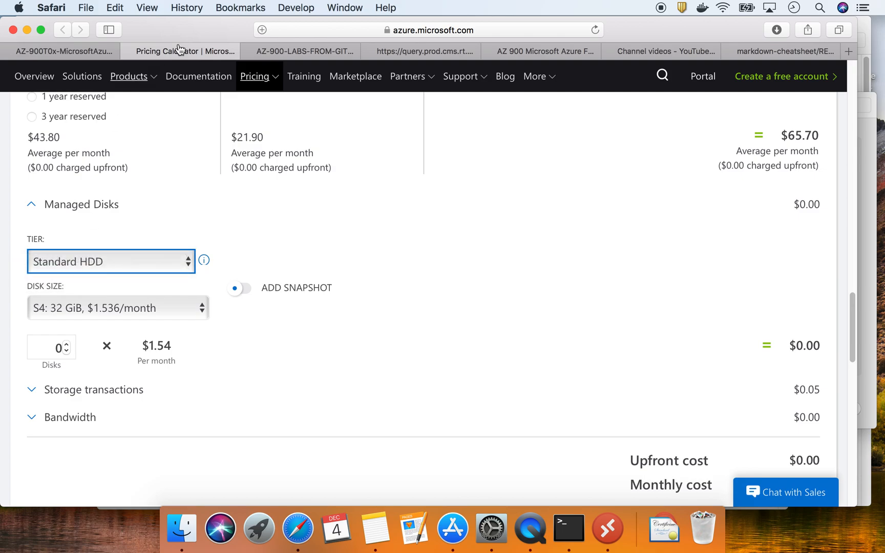
# Step: Check the disk size in walkthrough step 7 and set the calculator's managed disk size to S30: 1024 GiB
pyautogui.click(55, 46)
pyautogui.scroll(-3, 214, 295)
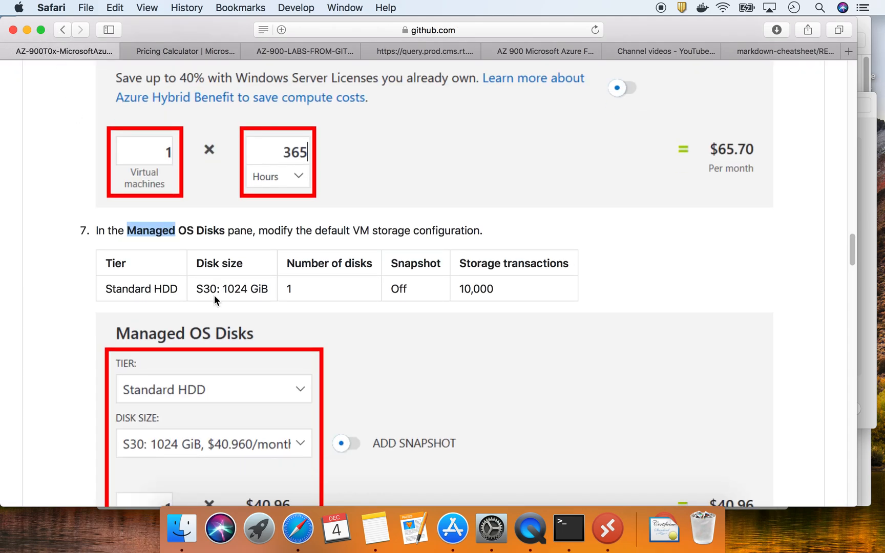
pyautogui.scroll(-2, 120, 327)
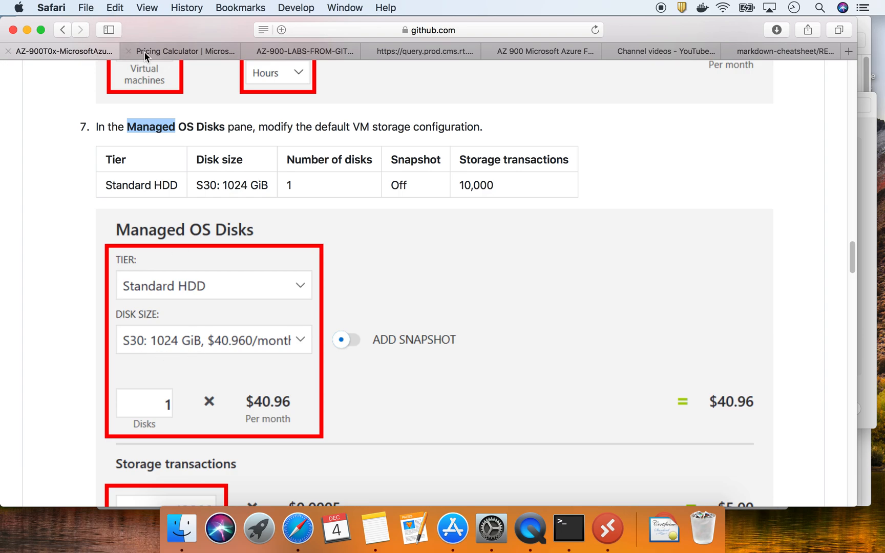
pyautogui.click(163, 51)
pyautogui.click(82, 310)
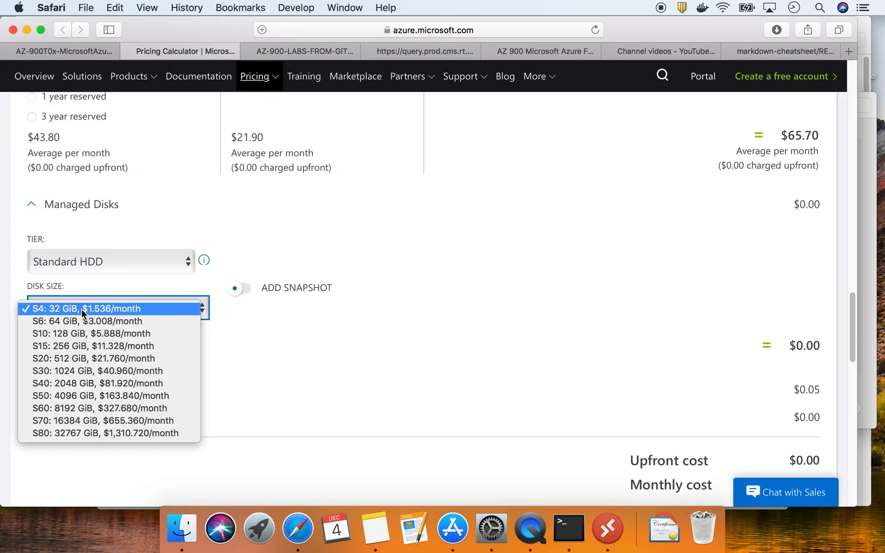
pyautogui.click(91, 370)
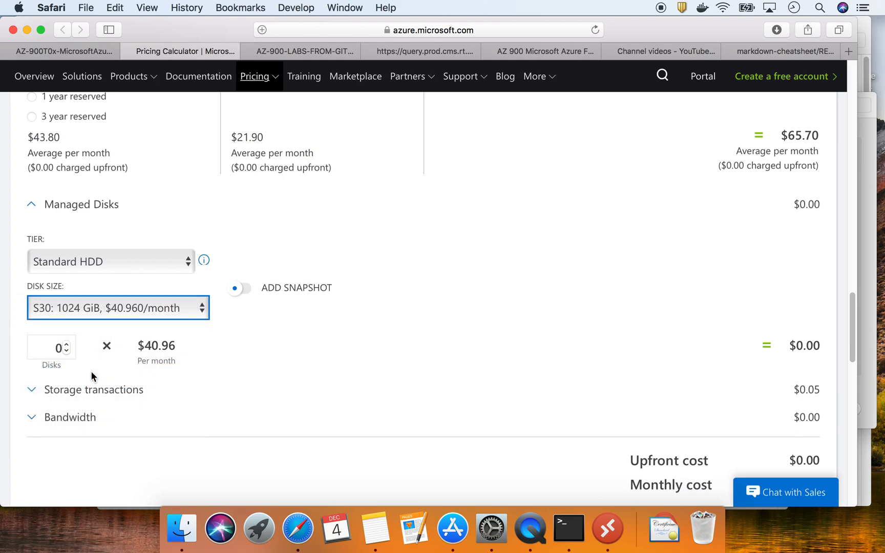
pyautogui.click(325, 338)
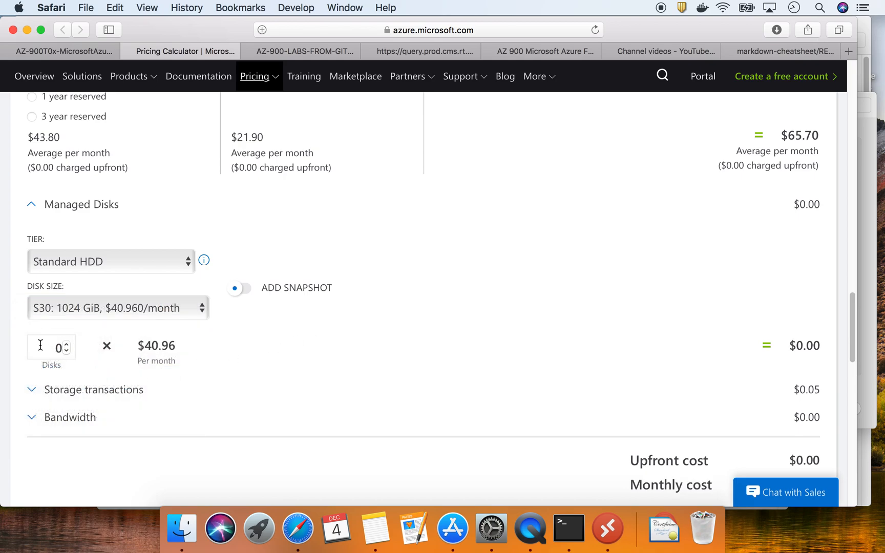
# Step: Check the number of disks in walkthrough step 7 and set the calculator's managed disk count to 1
pyautogui.click(44, 49)
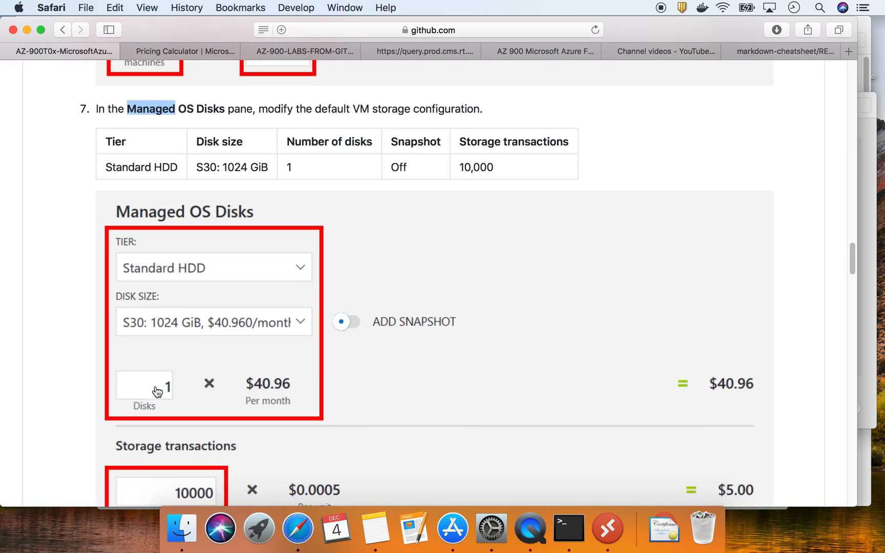
pyautogui.click(179, 58)
pyautogui.click(65, 348)
pyautogui.click(251, 344)
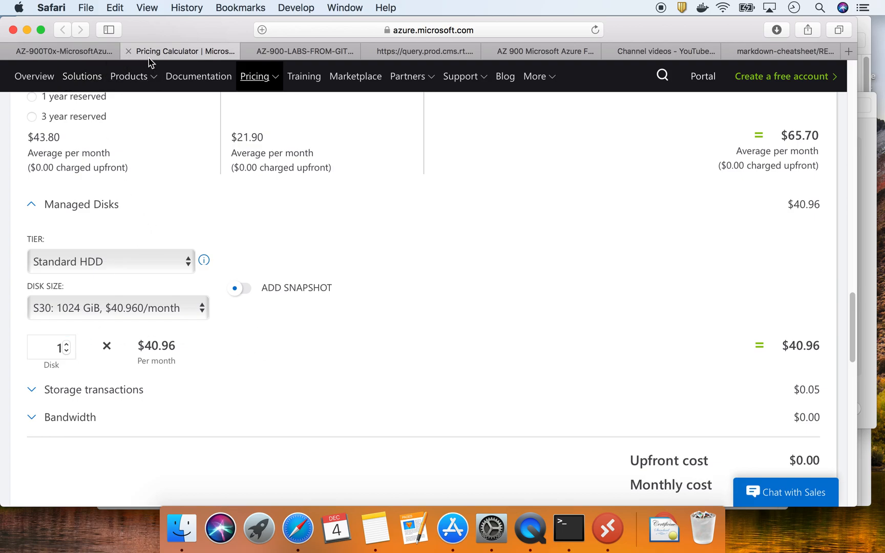
# Step: Review the snapshot and storage transactions settings in walkthrough step 7
pyautogui.click(72, 51)
pyautogui.scroll(-3, 215, 342)
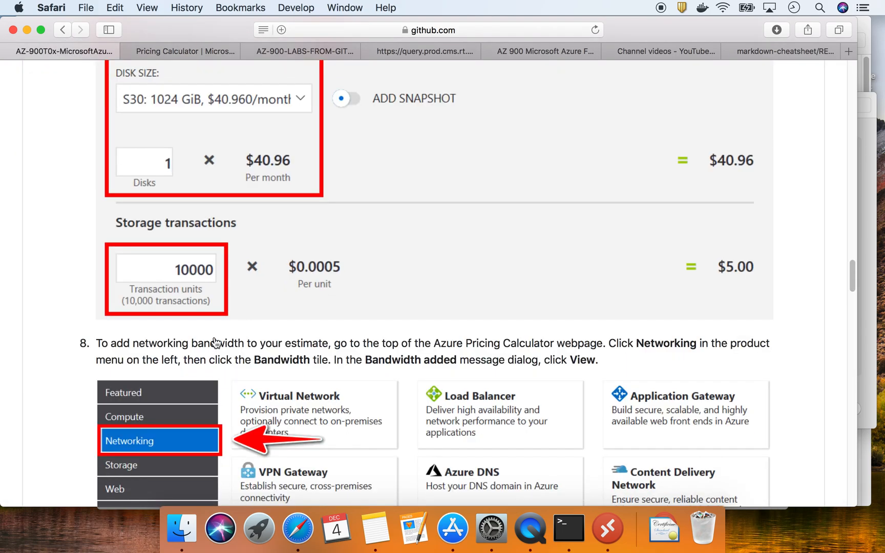
pyautogui.scroll(6, 241, 320)
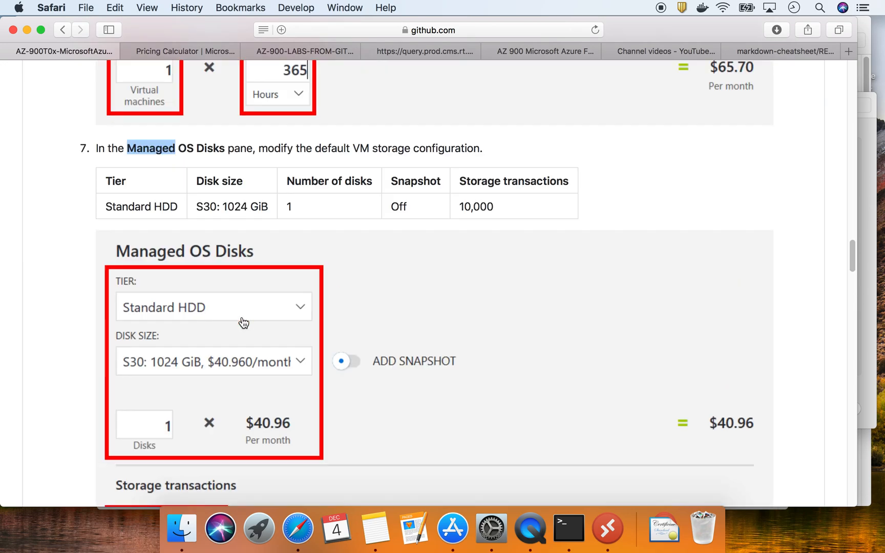
pyautogui.scroll(-2, 354, 335)
pyautogui.scroll(-1, 355, 336)
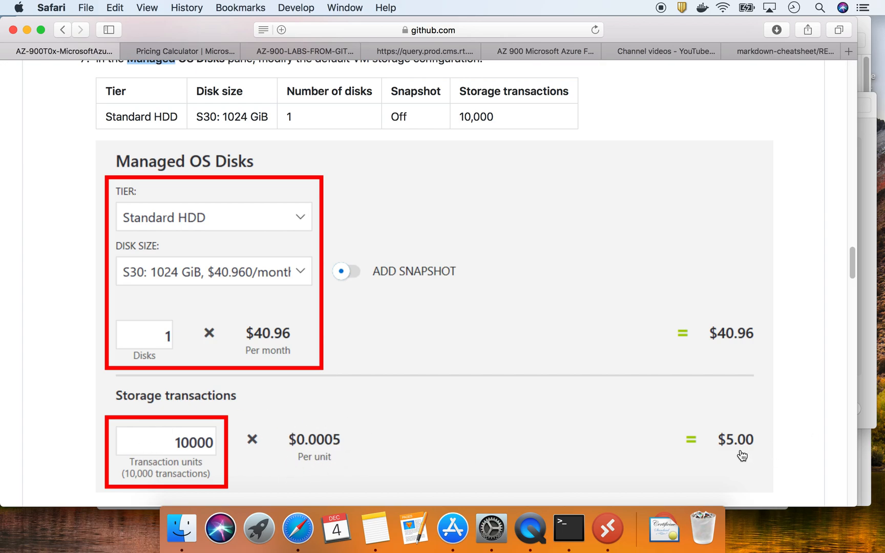
pyautogui.scroll(-3, 366, 471)
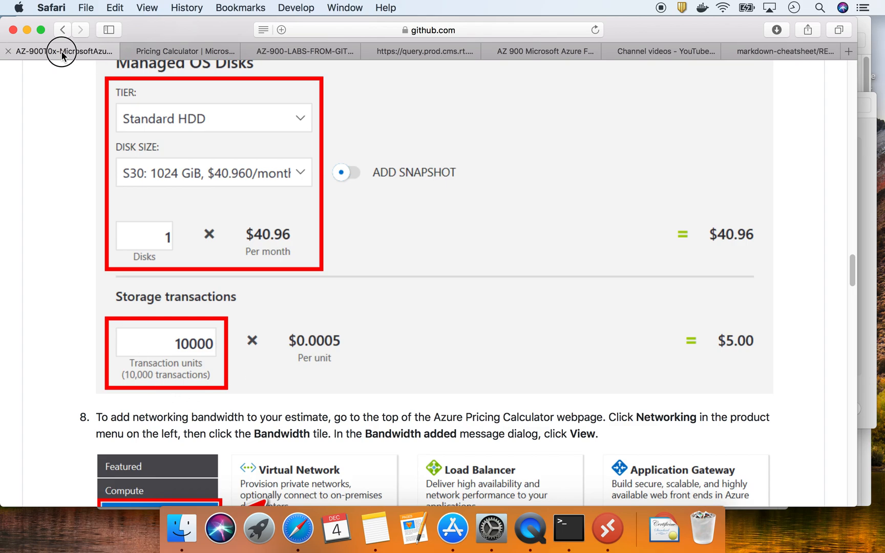
# Step: Set the virtual machine's storage transactions to 10000 units in the pricing calculator and expand its Bandwidth section
pyautogui.click(151, 48)
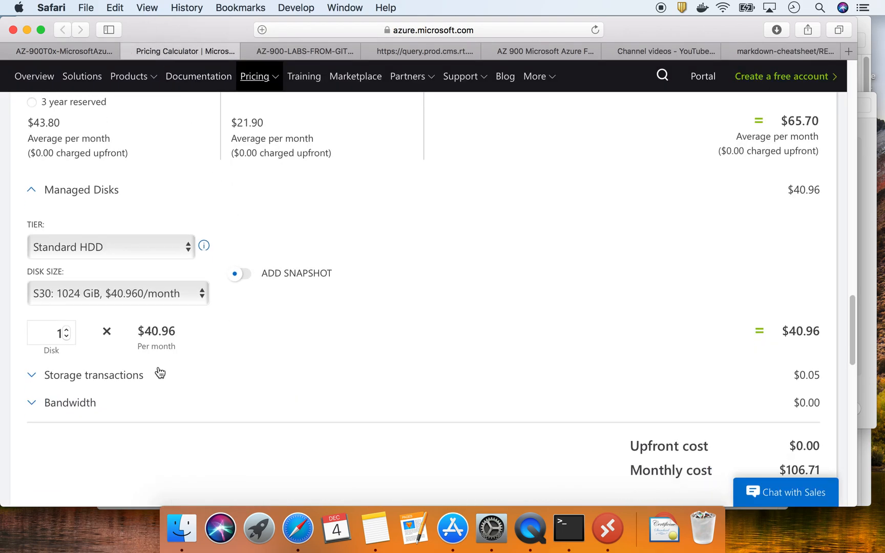
pyautogui.click(98, 384)
pyautogui.doubleClick(88, 364)
pyautogui.write('10000')
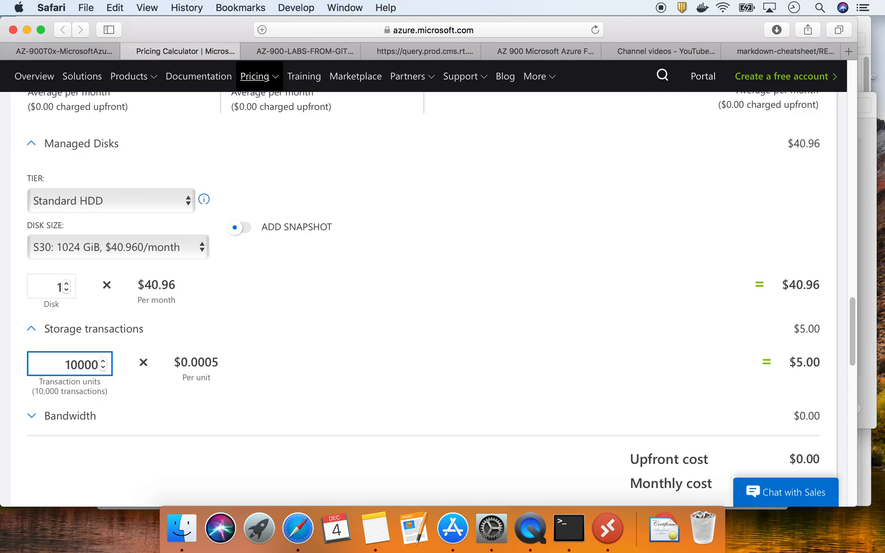
pyautogui.click(231, 419)
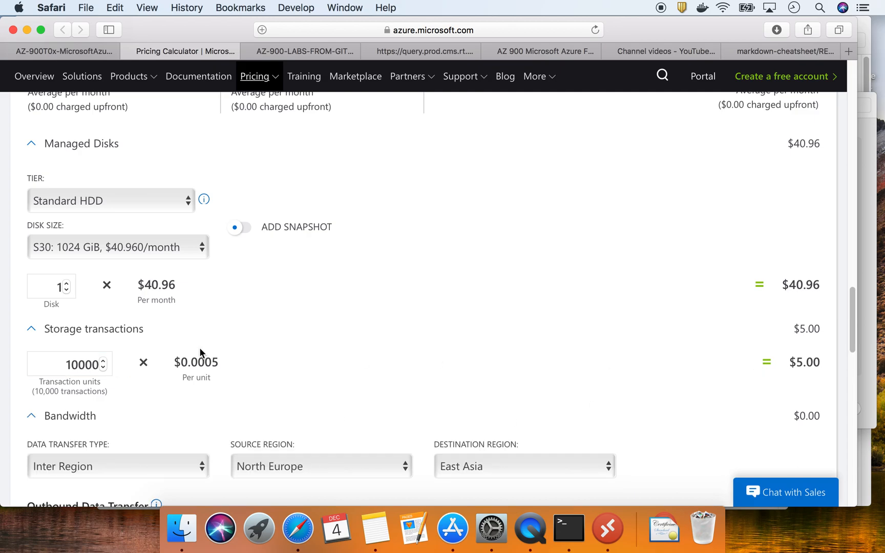
pyautogui.scroll(-2, 201, 352)
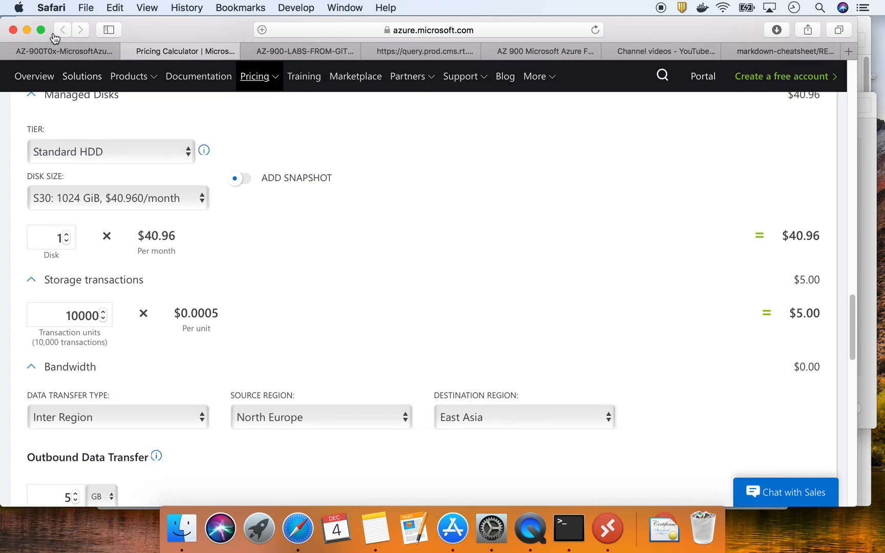
# Step: Read walkthrough step 8 on adding networking bandwidth and compare it with the calculator's Bandwidth section
pyautogui.click(61, 52)
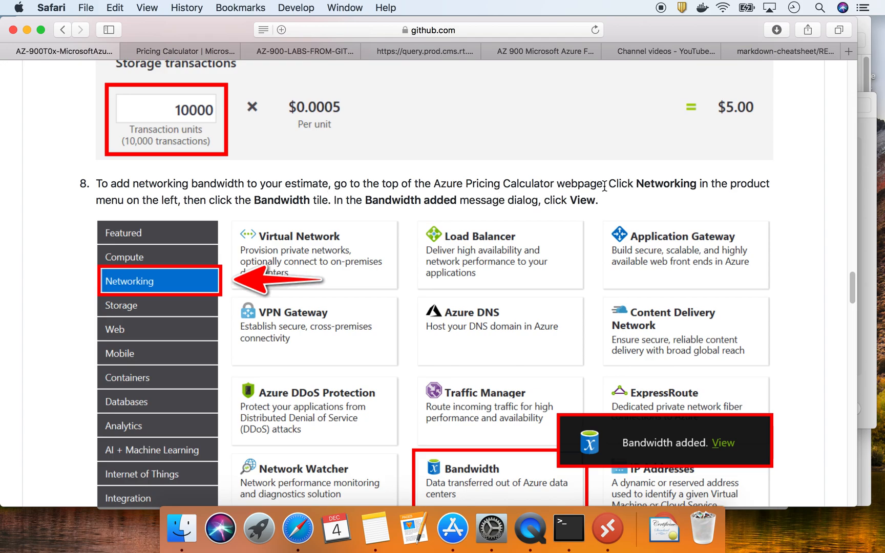
pyautogui.moveTo(609, 183); pyautogui.dragTo(773, 196)
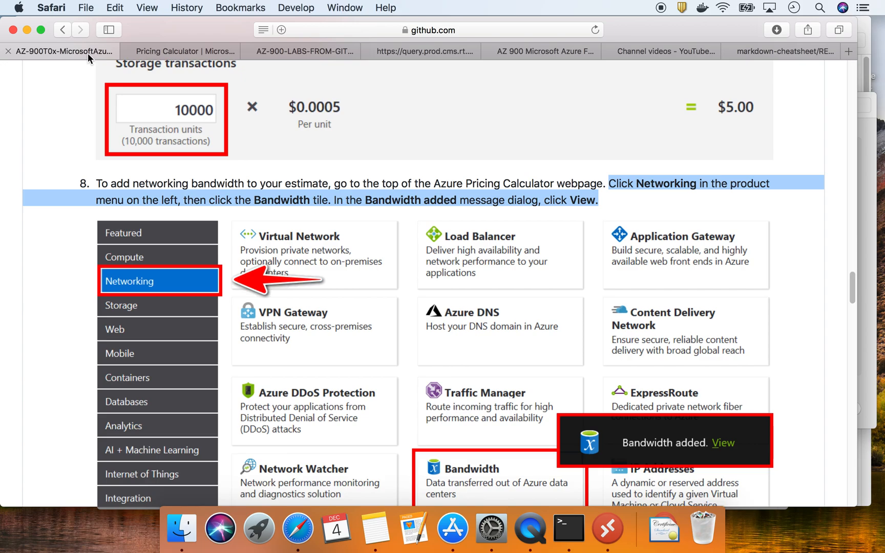
pyautogui.click(152, 53)
pyautogui.scroll(-1, 162, 323)
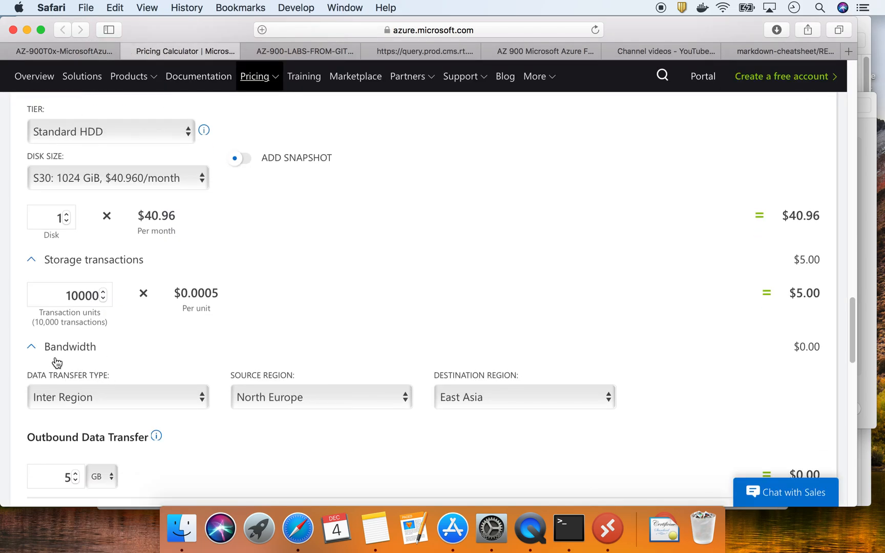
pyautogui.scroll(-3, 57, 362)
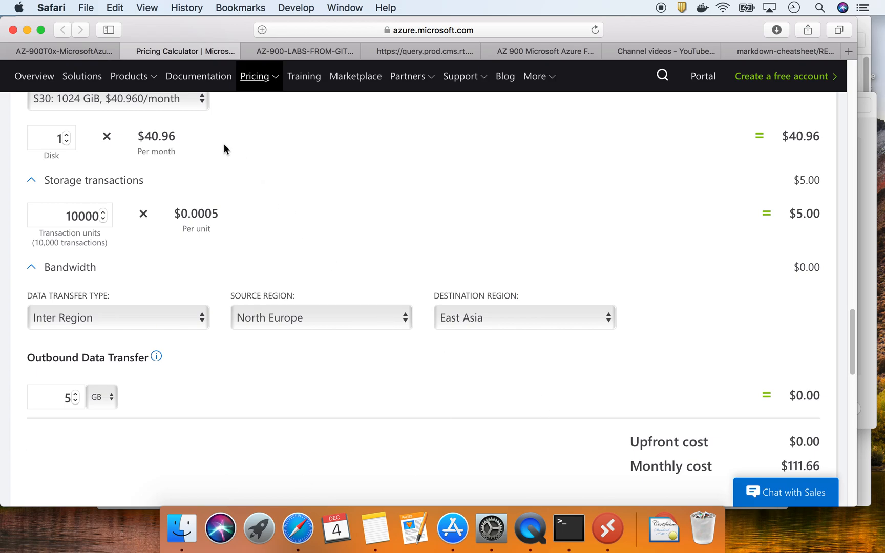
# Step: Read walkthrough step 9 on the bandwidth name, region and Zone 1 outbound data transfer amount
pyautogui.click(69, 51)
pyautogui.scroll(-5, 248, 409)
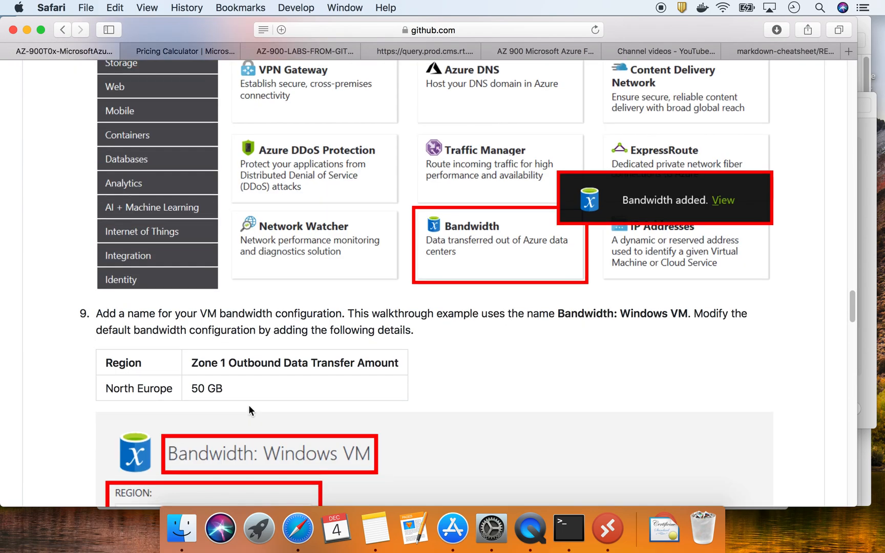
pyautogui.scroll(-2, 248, 410)
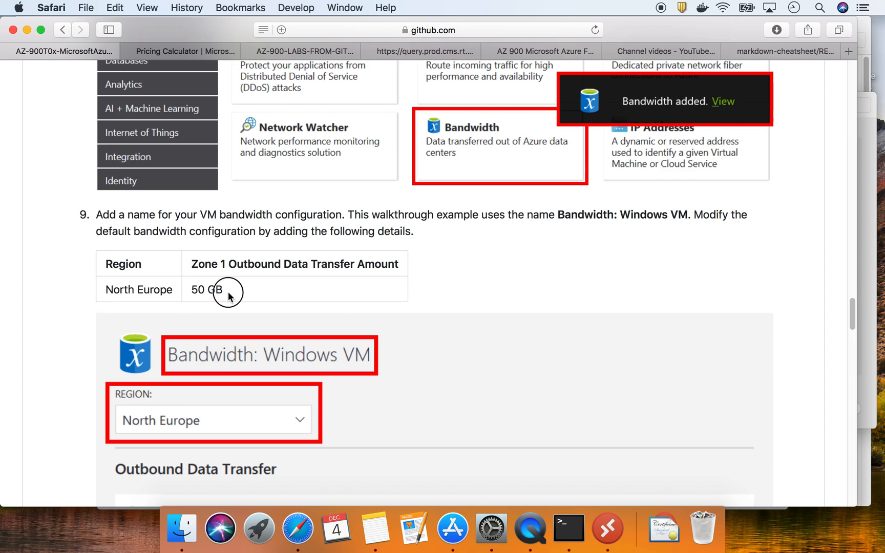
pyautogui.moveTo(229, 290); pyautogui.dragTo(184, 286)
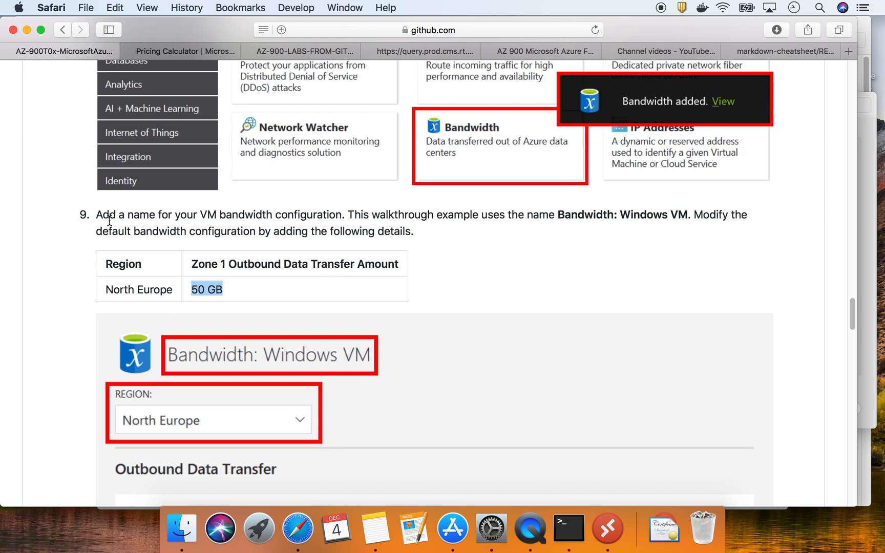
# Step: Set the virtual machine's outbound data transfer to 50 GB in the pricing calculator's Bandwidth section
pyautogui.click(186, 53)
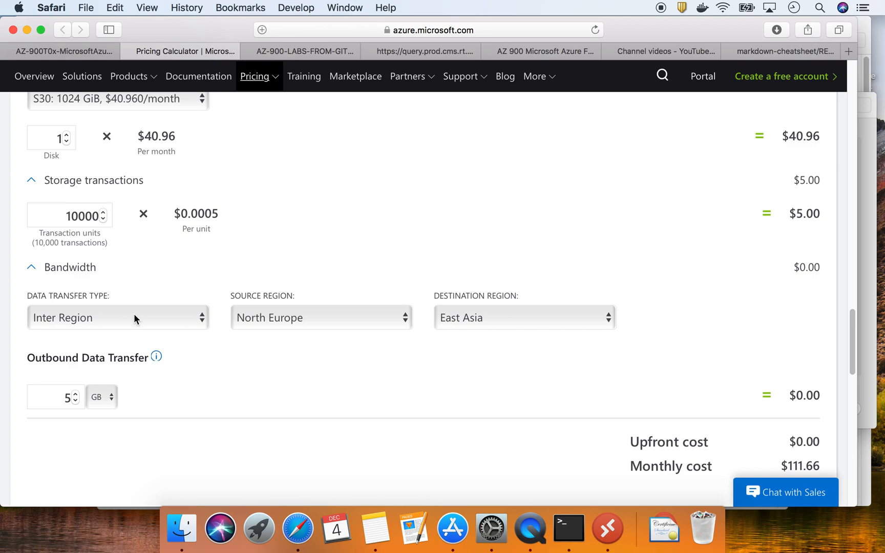
pyautogui.doubleClick(67, 398)
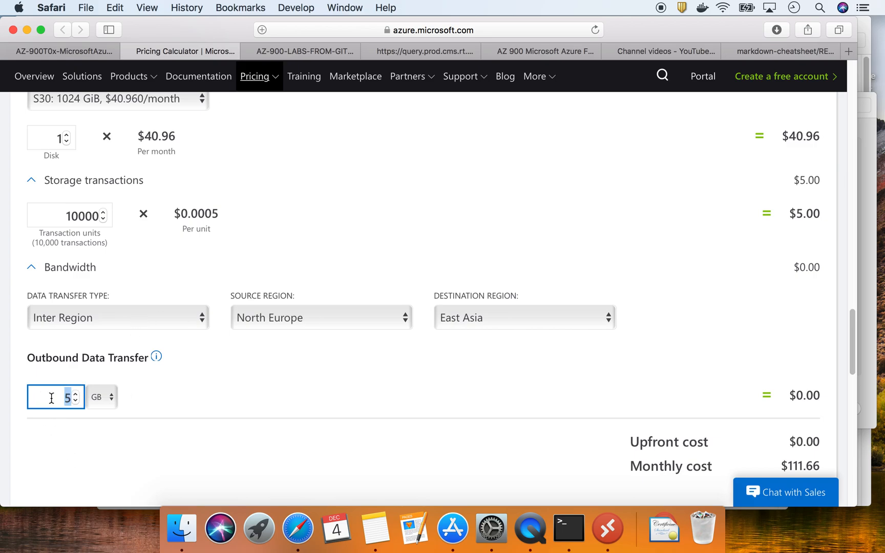
pyautogui.write('50')
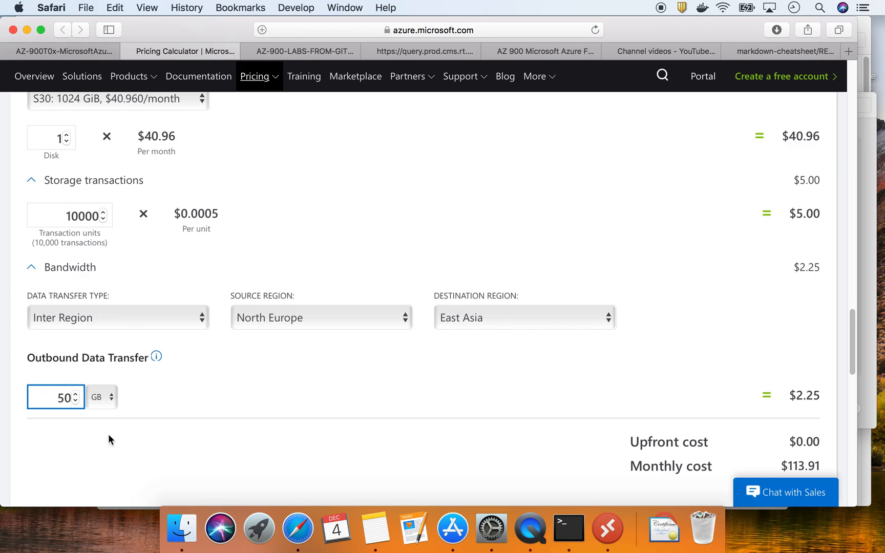
pyautogui.click(289, 451)
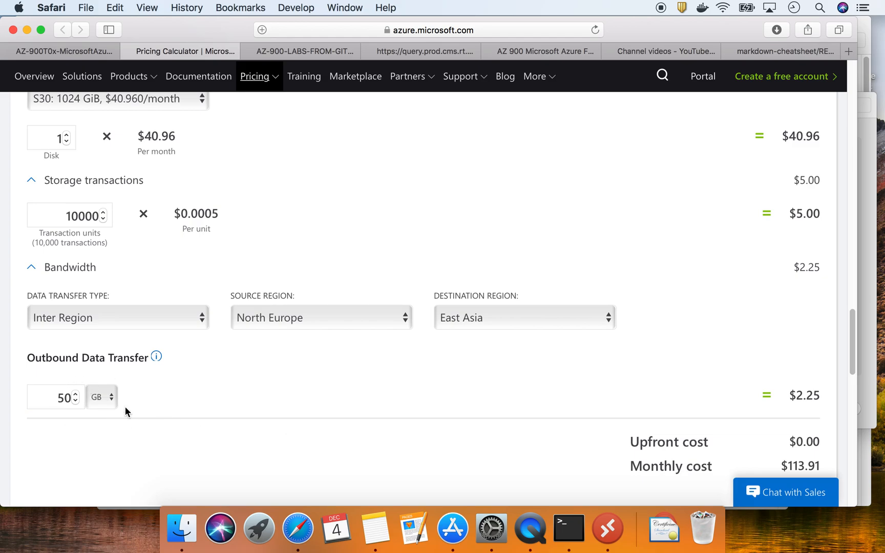
# Step: Read walkthrough step 10 on adding an Application Gateway to the estimate
pyautogui.click(81, 56)
pyautogui.scroll(-5, 151, 248)
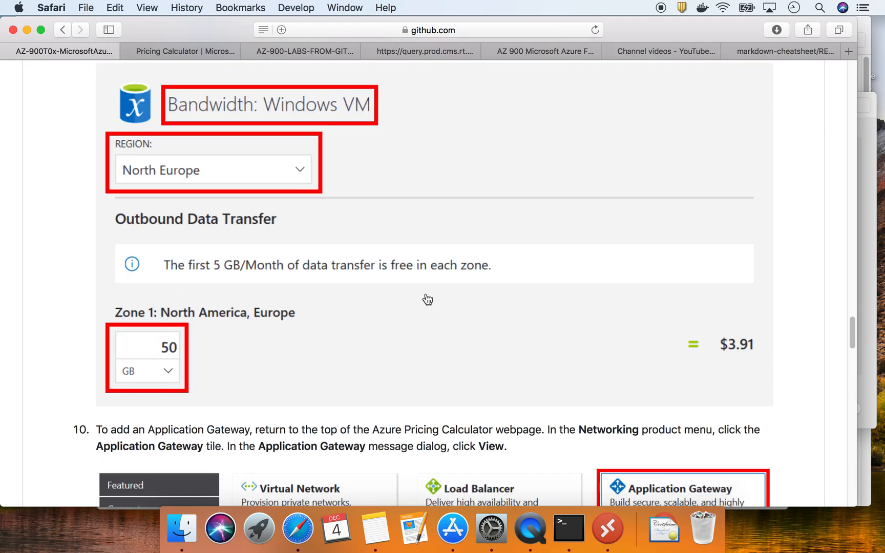
pyautogui.scroll(-4, 294, 226)
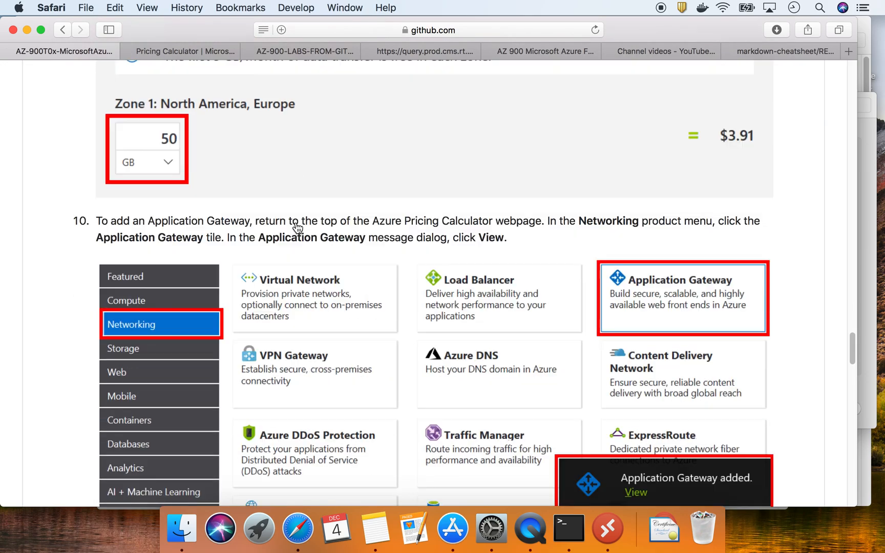
pyautogui.tripleClick(226, 221)
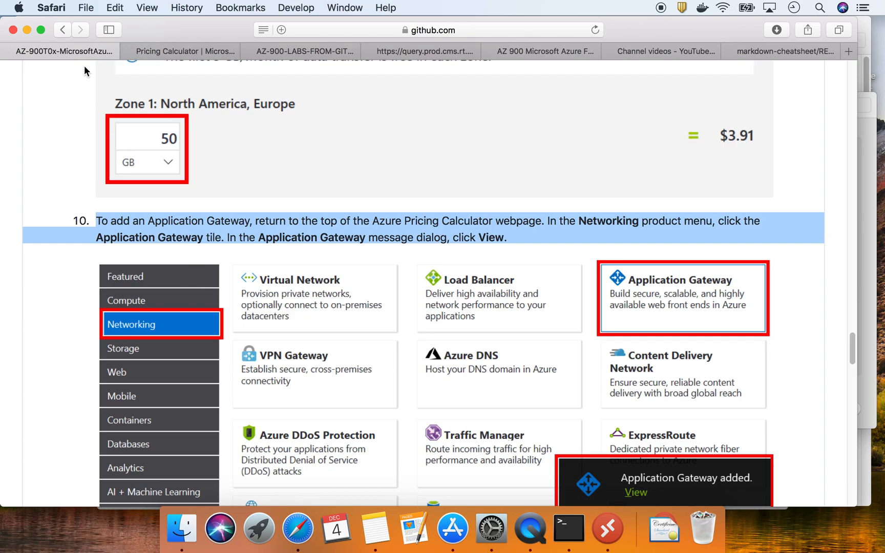
# Step: Add an Application Gateway from the pricing calculator's Networking products and view its configuration in the estimate
pyautogui.click(164, 50)
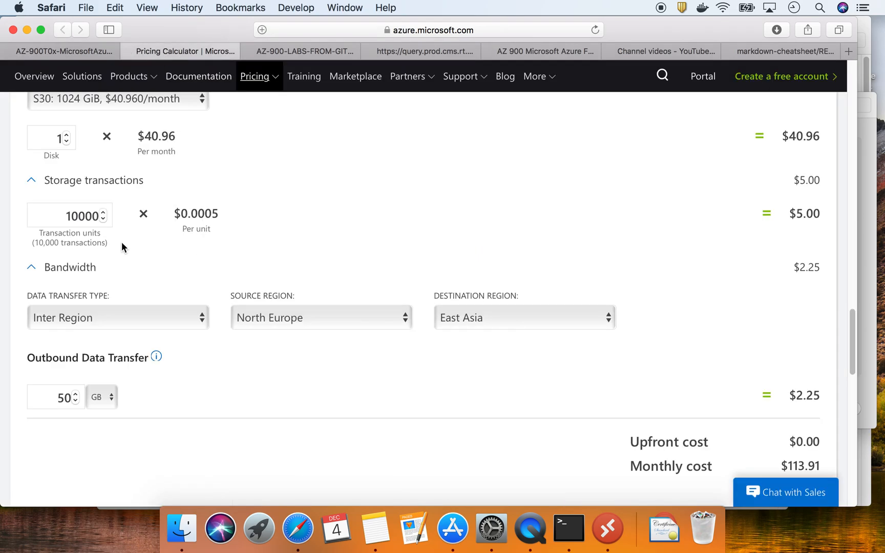
pyautogui.scroll(-5, 244, 337)
pyautogui.scroll(-2, 244, 337)
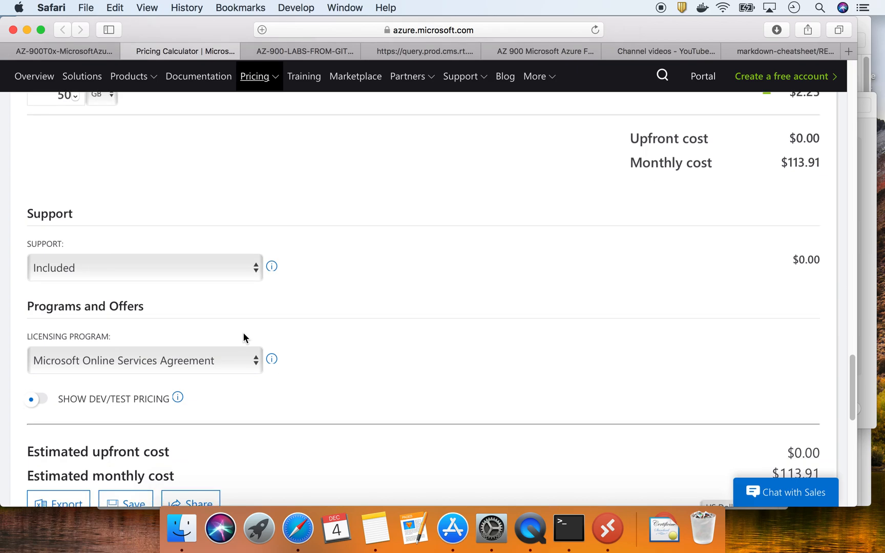
pyautogui.scroll(20, 244, 337)
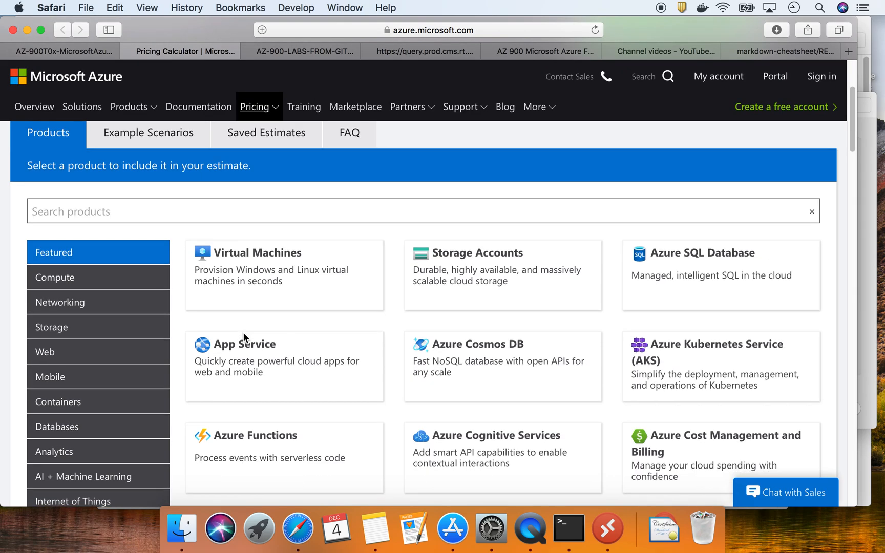
pyautogui.scroll(-2, 243, 333)
pyautogui.click(81, 224)
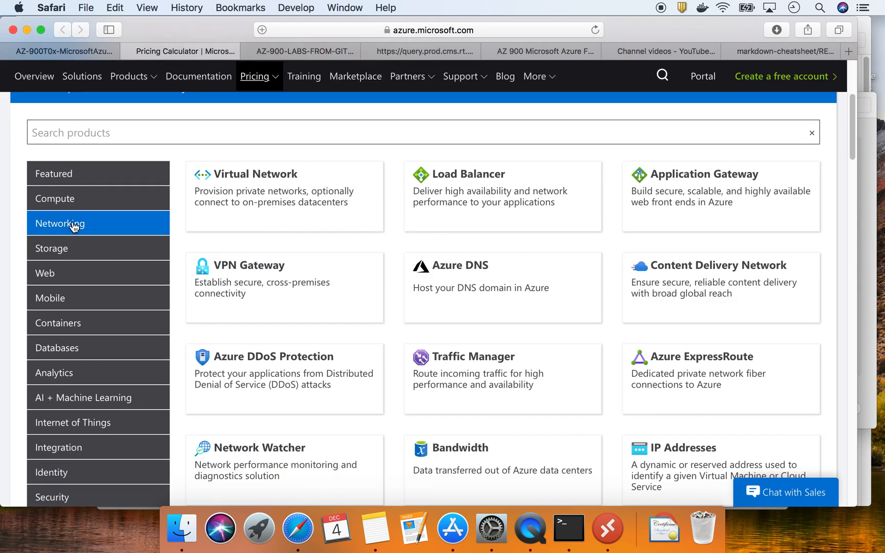
pyautogui.click(720, 187)
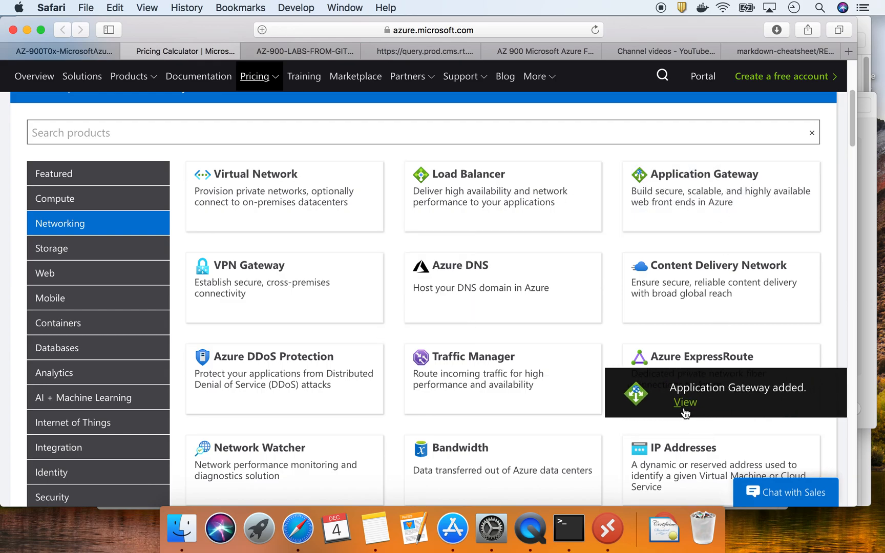
pyautogui.click(685, 406)
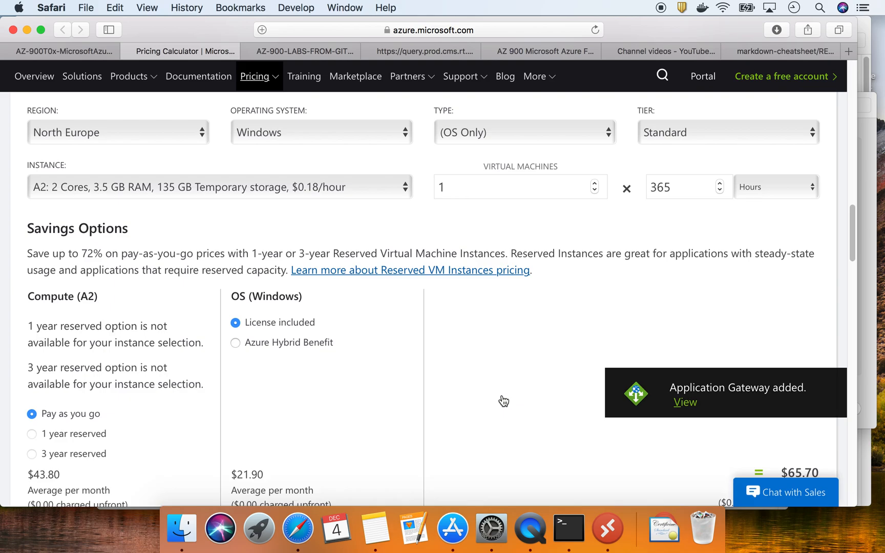
pyautogui.scroll(-3, 84, 354)
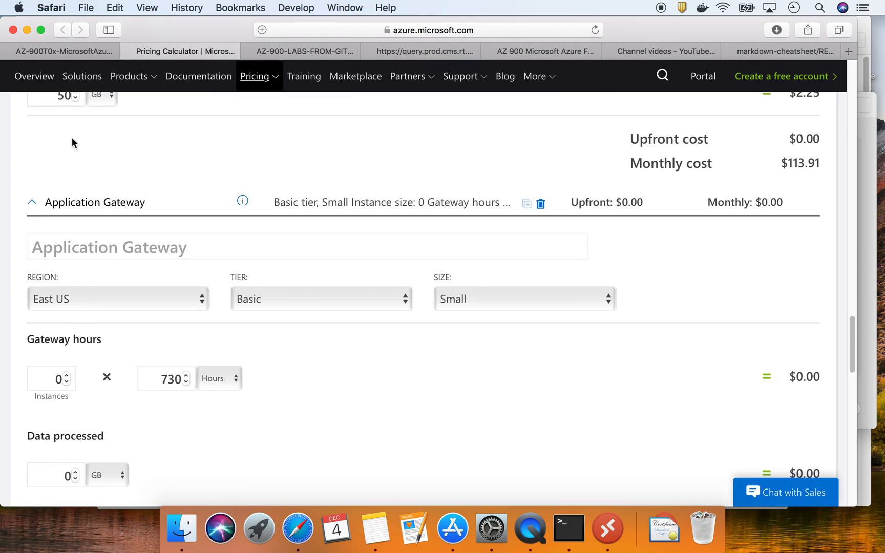
# Step: Read walkthrough step 11 on the Application Gateway's name, region, tier, size and usage values
pyautogui.click(51, 48)
pyautogui.scroll(-10, 269, 303)
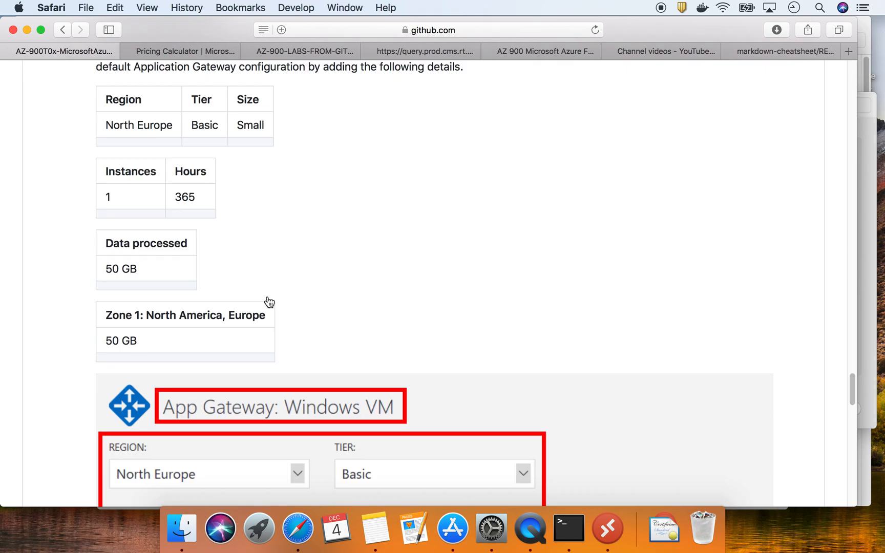
pyautogui.scroll(2, 269, 302)
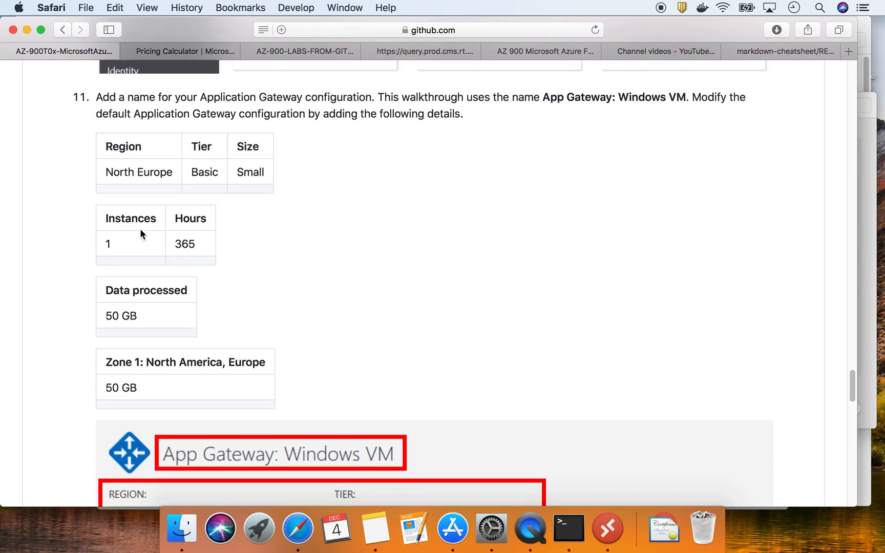
pyautogui.doubleClick(201, 171)
pyautogui.scroll(4, 158, 194)
pyautogui.click(249, 264)
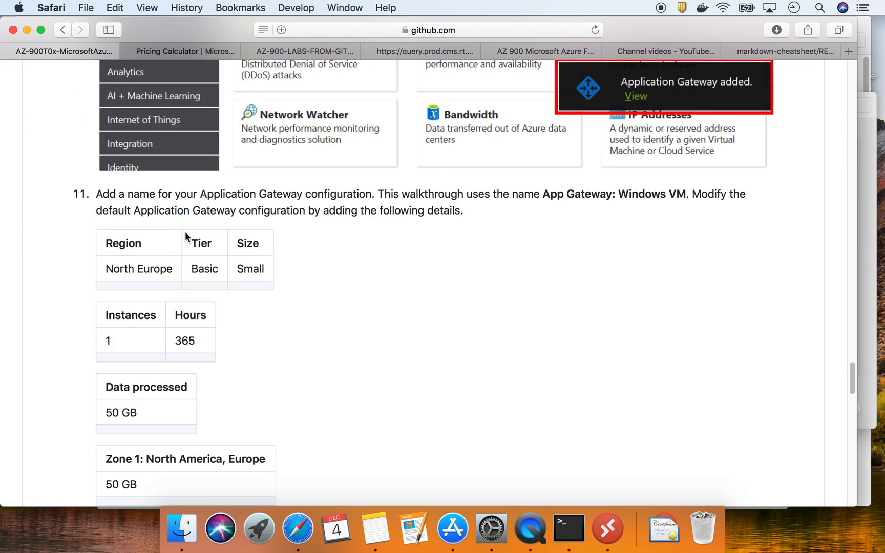
# Step: Configure the Application Gateway in the pricing calculator with region North Europe, tier Basic and size Small
pyautogui.click(186, 50)
pyautogui.scroll(-1, 228, 286)
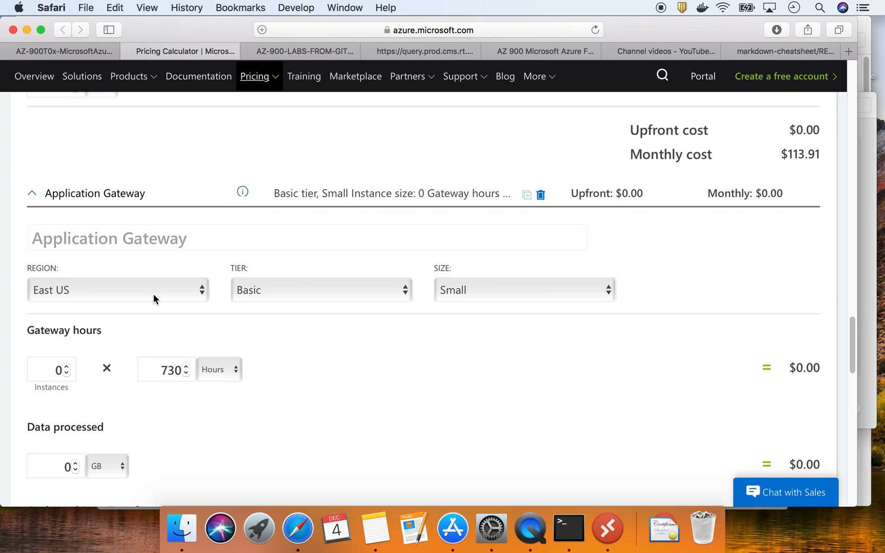
pyautogui.click(154, 292)
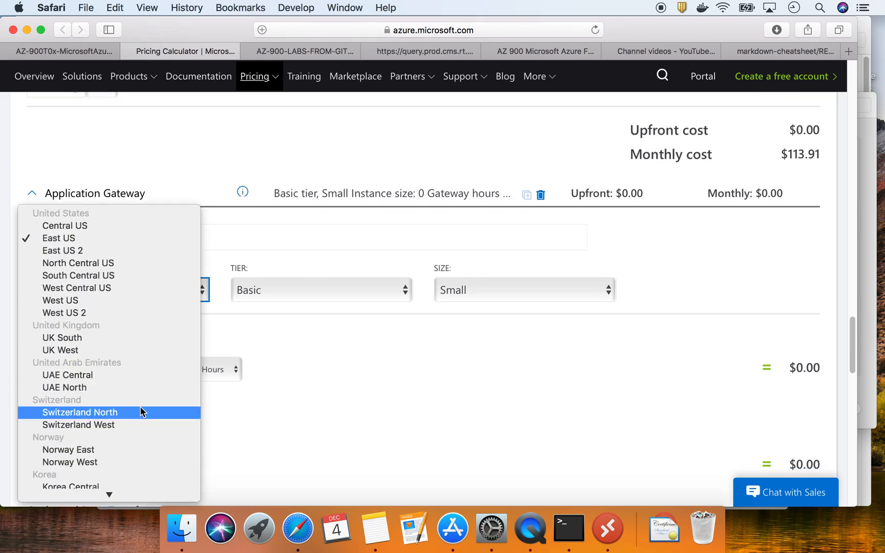
pyautogui.scroll(-5, 140, 412)
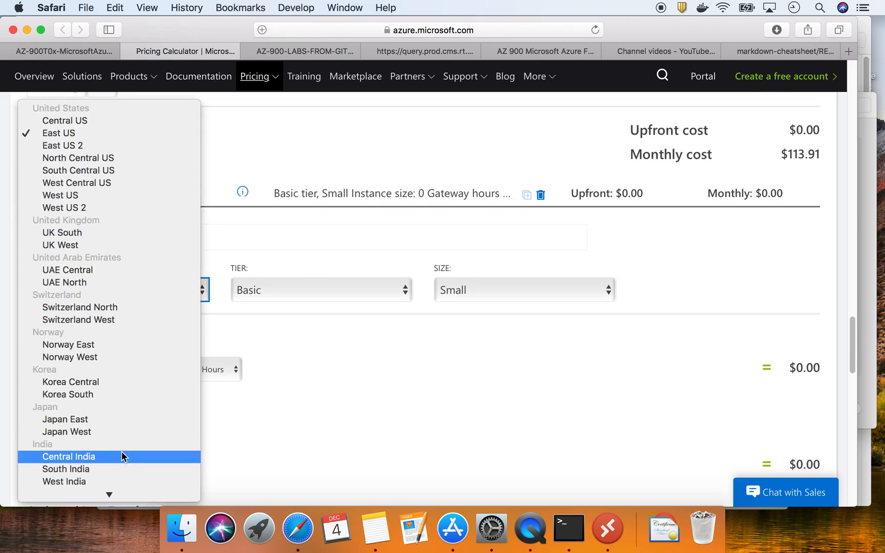
pyautogui.scroll(-3, 121, 457)
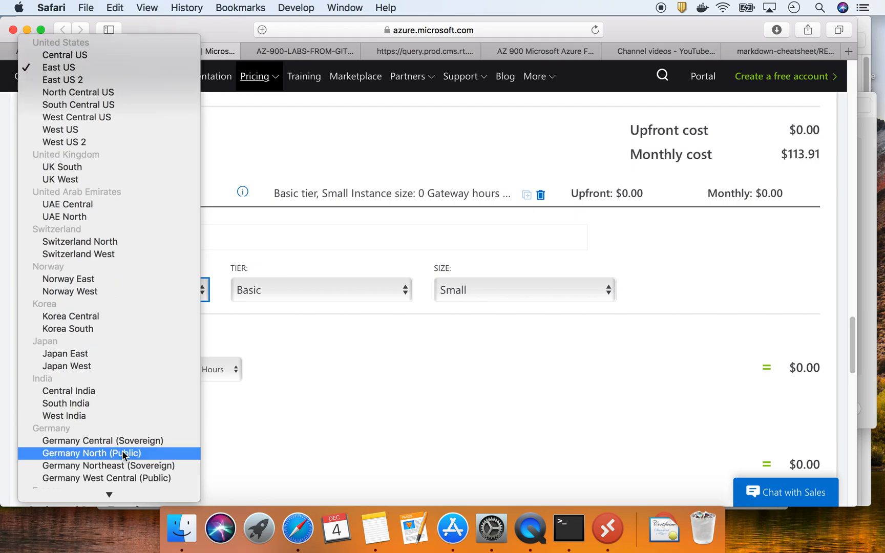
pyautogui.scroll(-6, 122, 452)
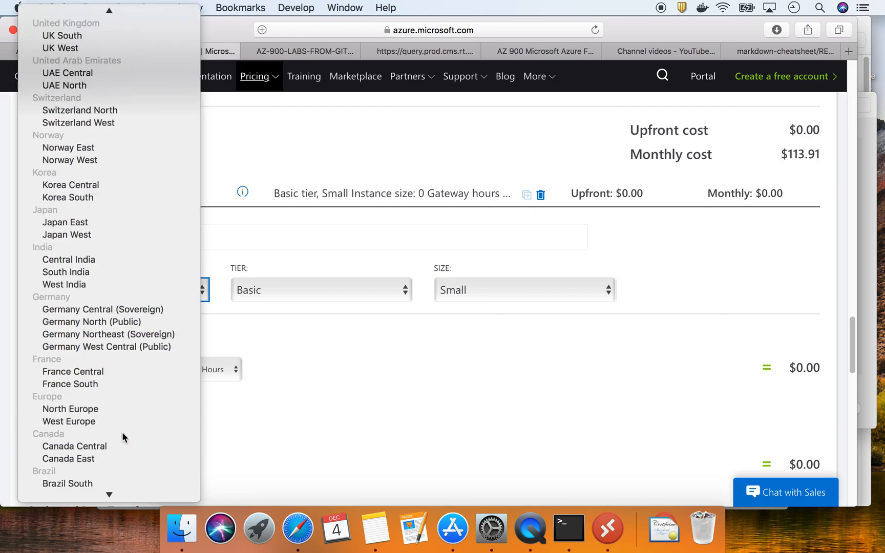
pyautogui.click(122, 410)
pyautogui.click(279, 294)
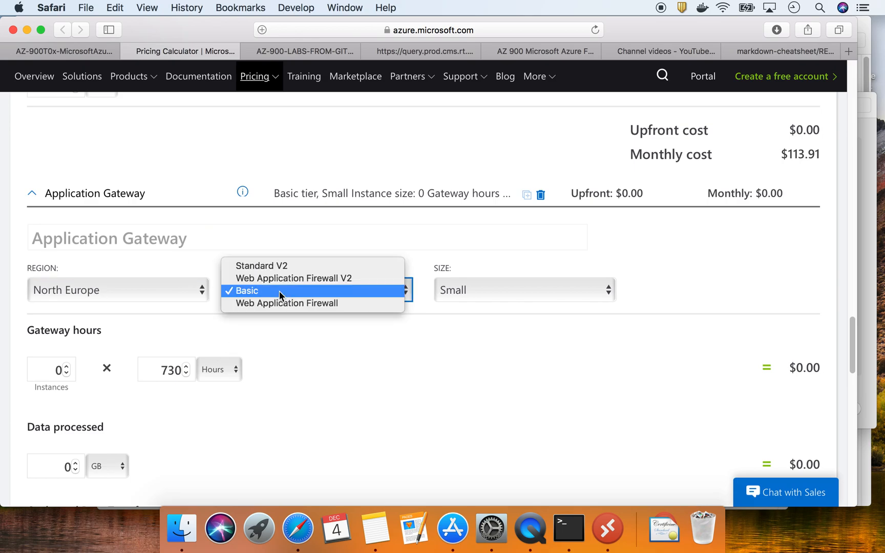
pyautogui.click(352, 293)
pyautogui.click(481, 291)
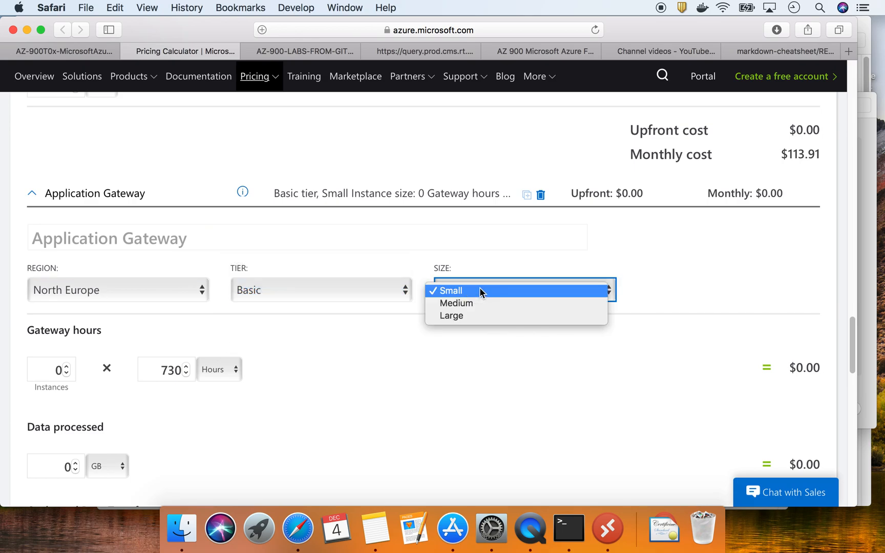
pyautogui.click(480, 291)
# Step: Check the gateway hours in walkthrough step 11 and set the Application Gateway to 1 instance for 365 hours
pyautogui.click(92, 51)
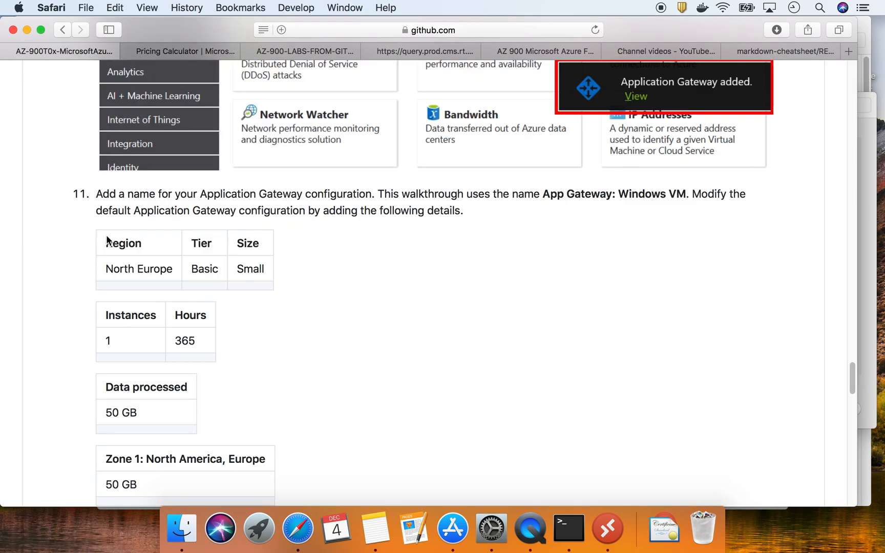
pyautogui.scroll(-1, 80, 309)
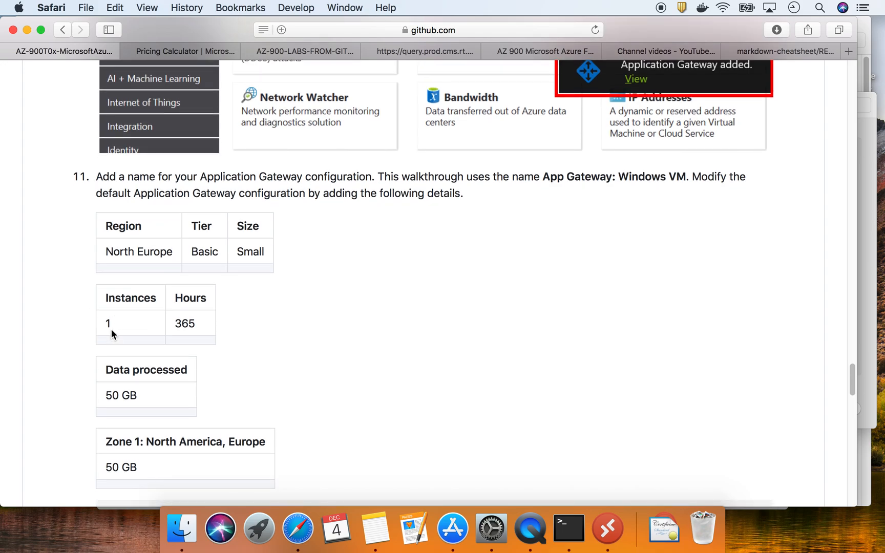
pyautogui.moveTo(188, 323); pyautogui.dragTo(175, 323)
pyautogui.click(170, 51)
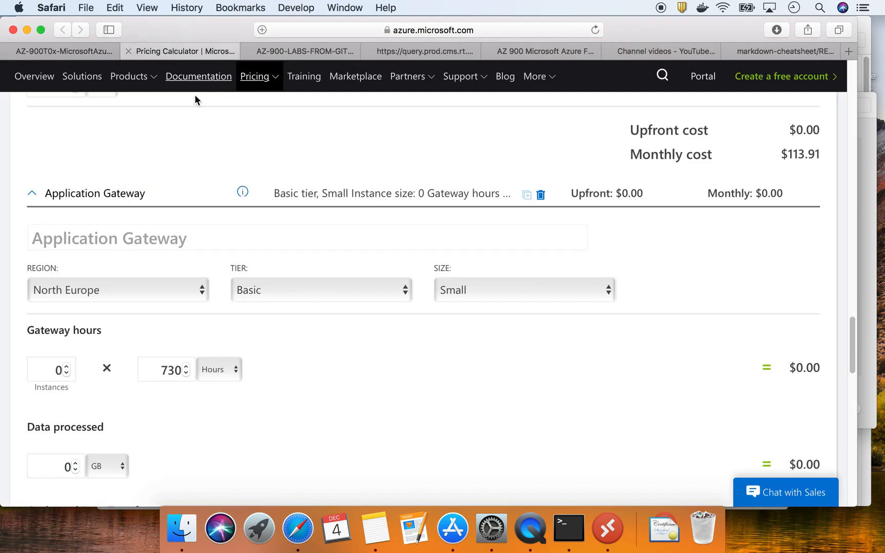
pyautogui.click(66, 367)
pyautogui.moveTo(159, 370); pyautogui.dragTo(191, 369)
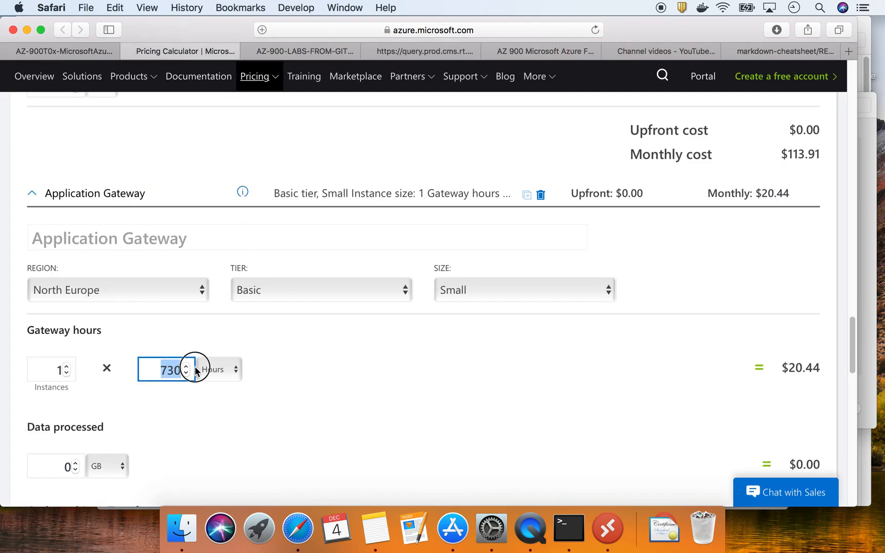
pyautogui.write('365')
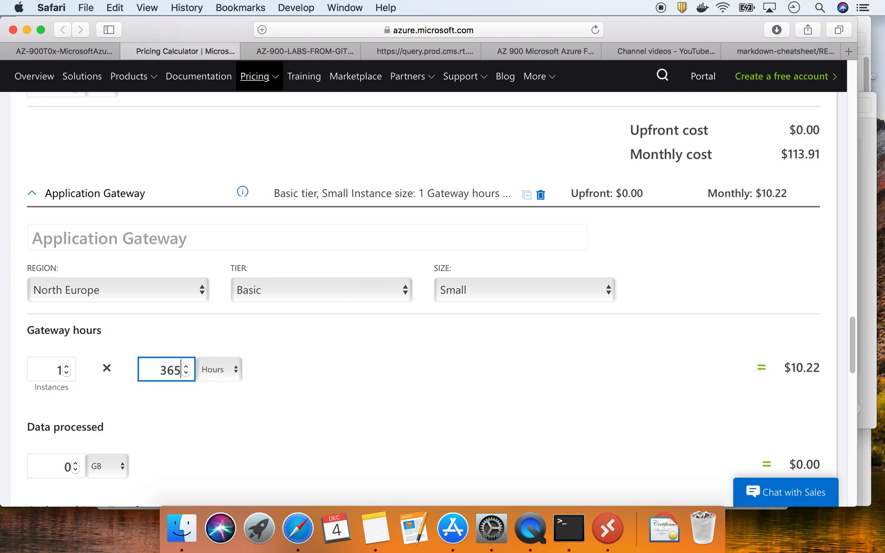
# Step: Check the data processed amount in walkthrough step 11 and set it to 50 GB for the Application Gateway
pyautogui.click(70, 52)
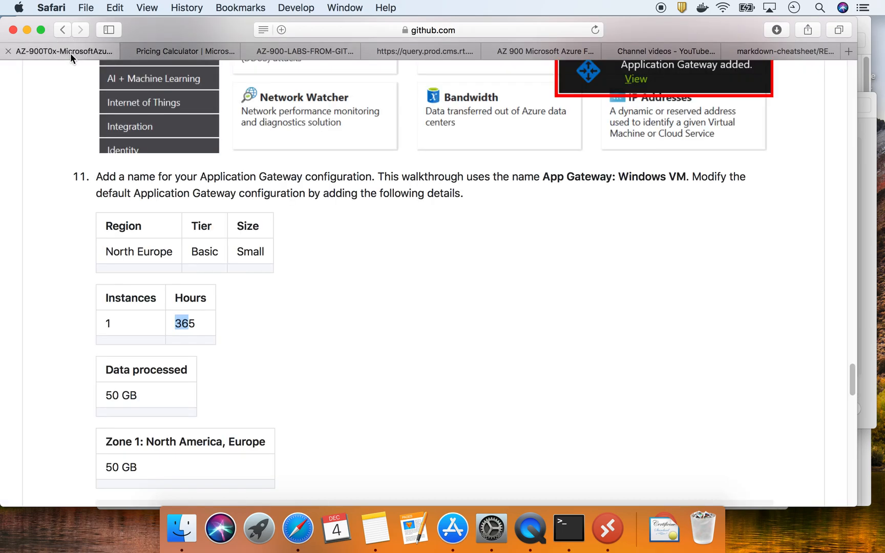
pyautogui.scroll(-3, 160, 258)
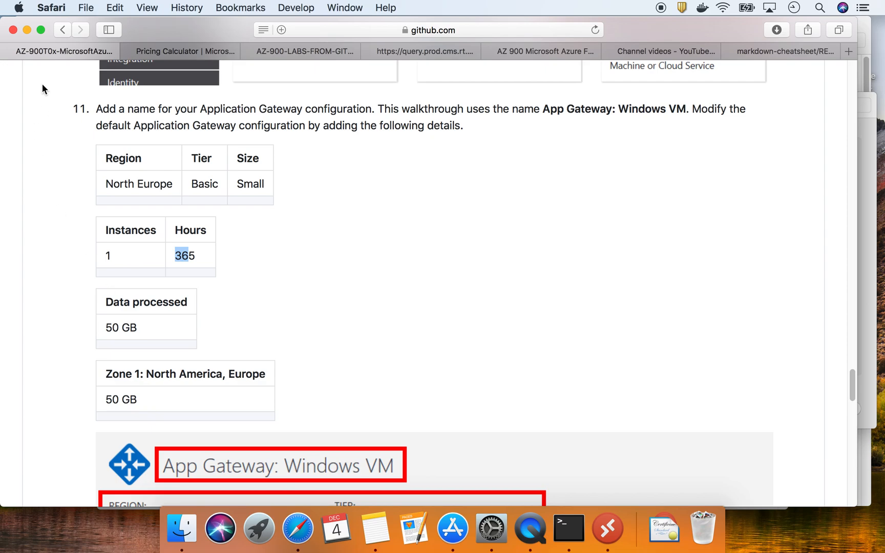
pyautogui.click(174, 52)
pyautogui.doubleClick(73, 467)
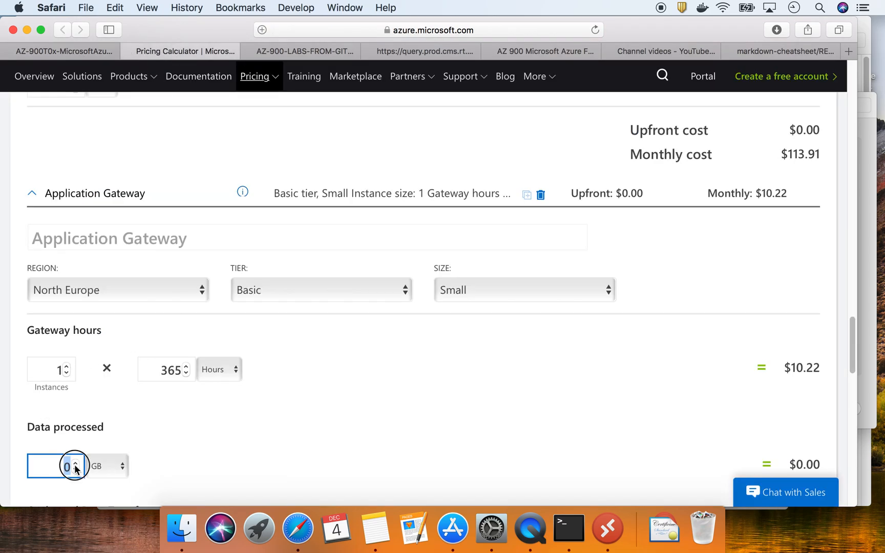
pyautogui.write('50')
pyautogui.click(218, 464)
# Step: Check the outbound transfer amount in walkthrough step 11 and set the Application Gateway's outbound data transfer to 50 GB
pyautogui.scroll(-2, 217, 461)
pyautogui.scroll(-4, 217, 454)
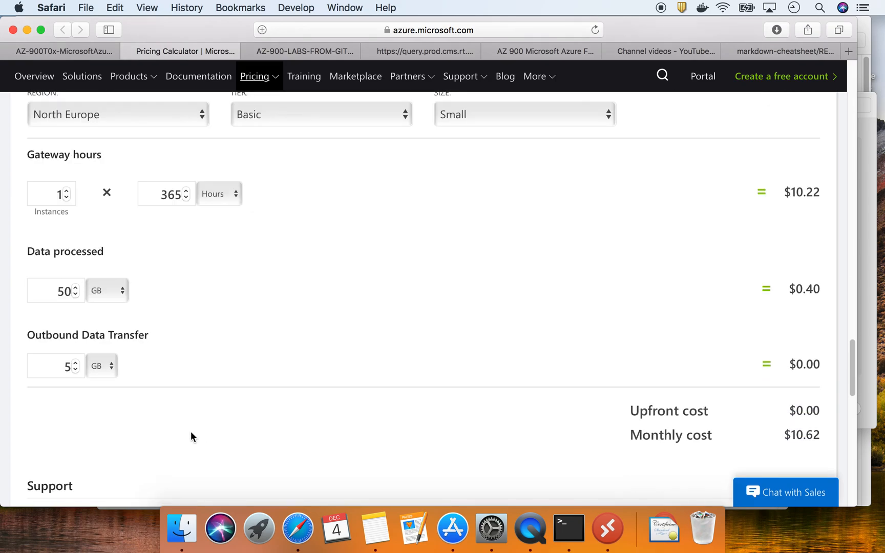
pyautogui.click(90, 50)
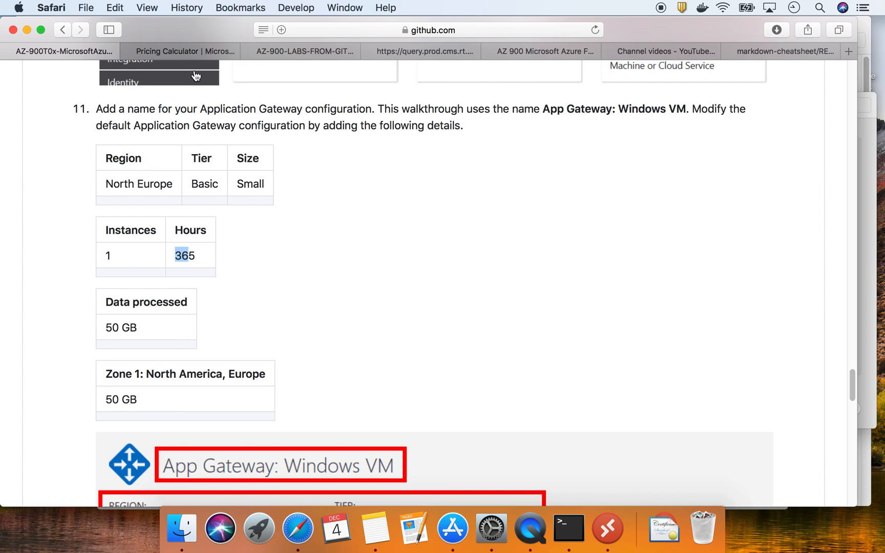
pyautogui.click(197, 51)
pyautogui.click(65, 366)
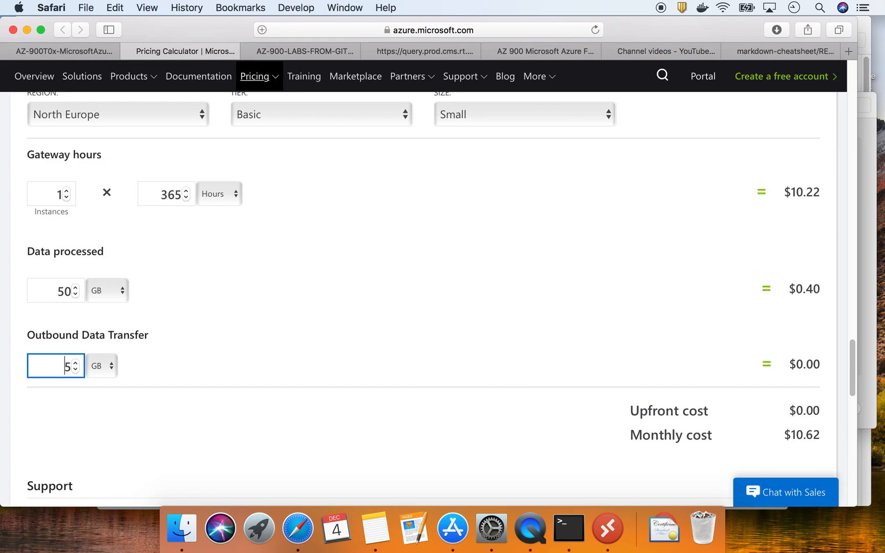
pyautogui.write('0')
pyautogui.click(311, 320)
pyautogui.scroll(-2, 311, 320)
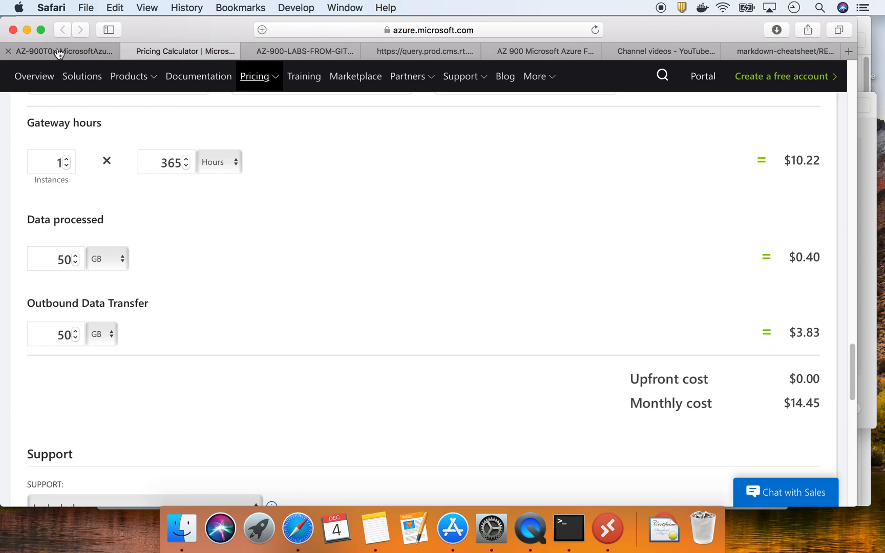
# Step: Find the walkthrough's Task 2 on reviewing the pricing estimate and read its first instructions
pyautogui.click(59, 54)
pyautogui.scroll(-5, 263, 228)
pyautogui.scroll(-10, 263, 230)
pyautogui.scroll(-5, 264, 237)
pyautogui.moveTo(148, 255); pyautogui.dragTo(447, 251)
pyautogui.scroll(-1, 443, 252)
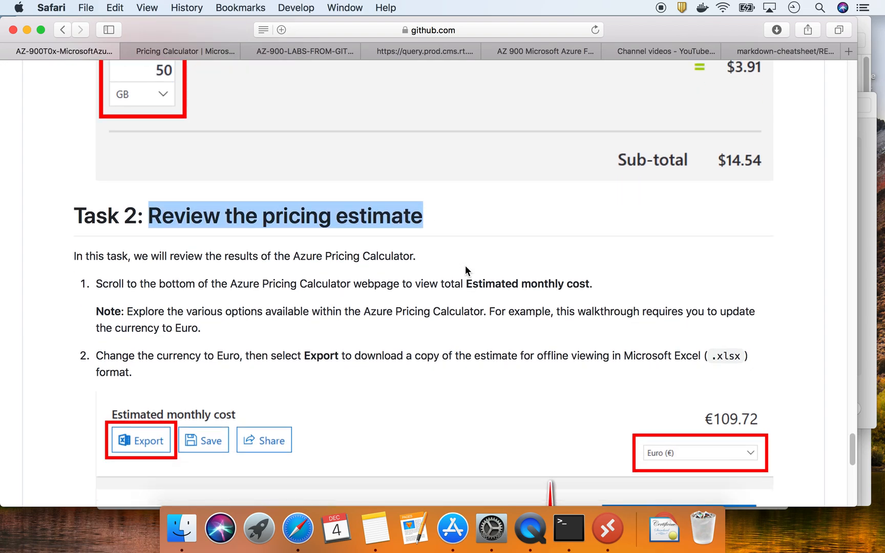
# Step: Review the estimated cost totals in the pricing calculator and export the US Dollar estimate, allowing downloads from azure.microsoft.com
pyautogui.click(193, 52)
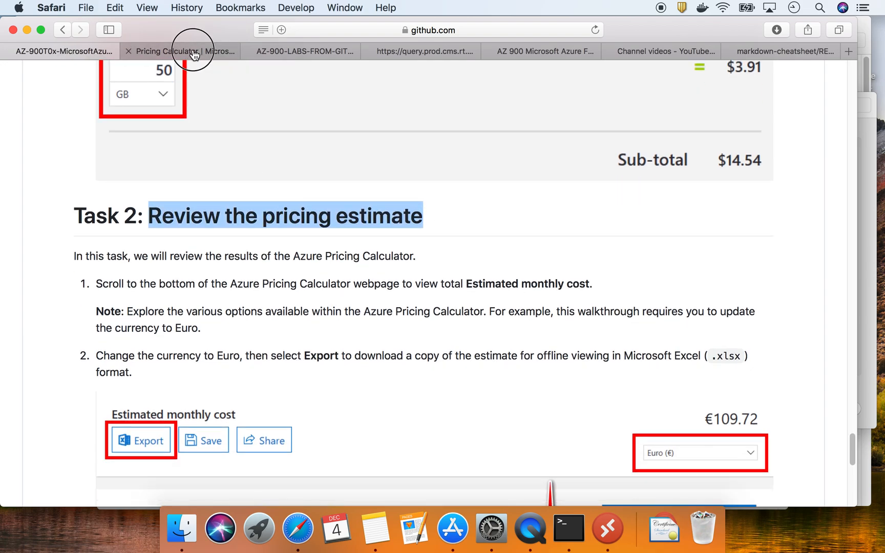
pyautogui.scroll(-5, 246, 205)
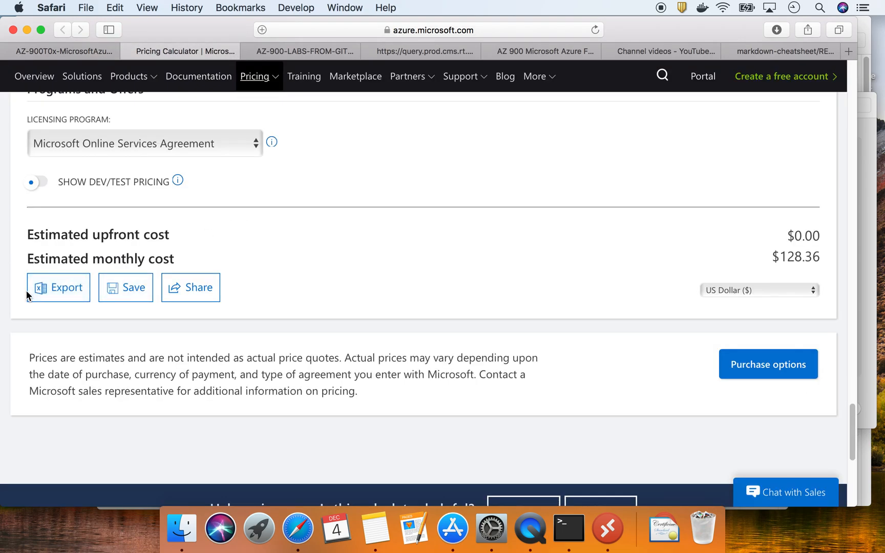
pyautogui.scroll(1, 672, 245)
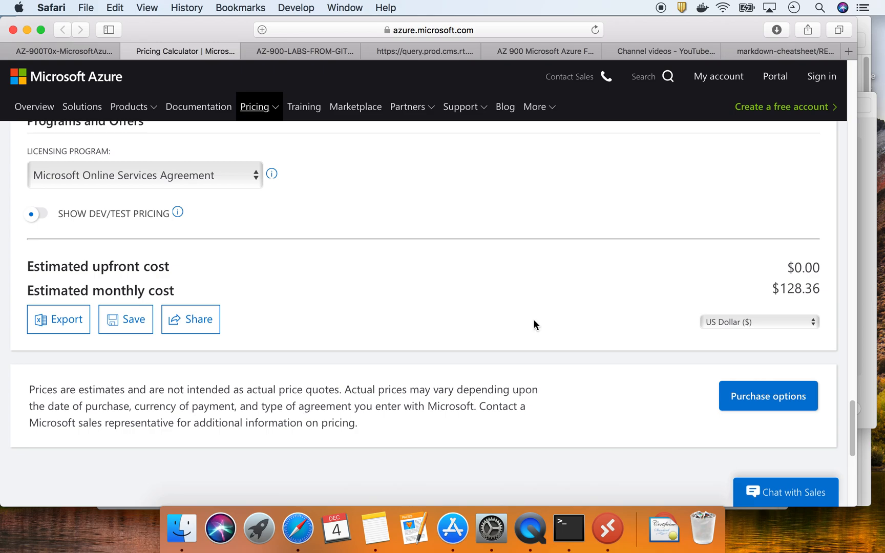
pyautogui.scroll(1, 270, 362)
pyautogui.scroll(-10, 322, 389)
pyautogui.scroll(2, 323, 391)
pyautogui.scroll(7, 323, 391)
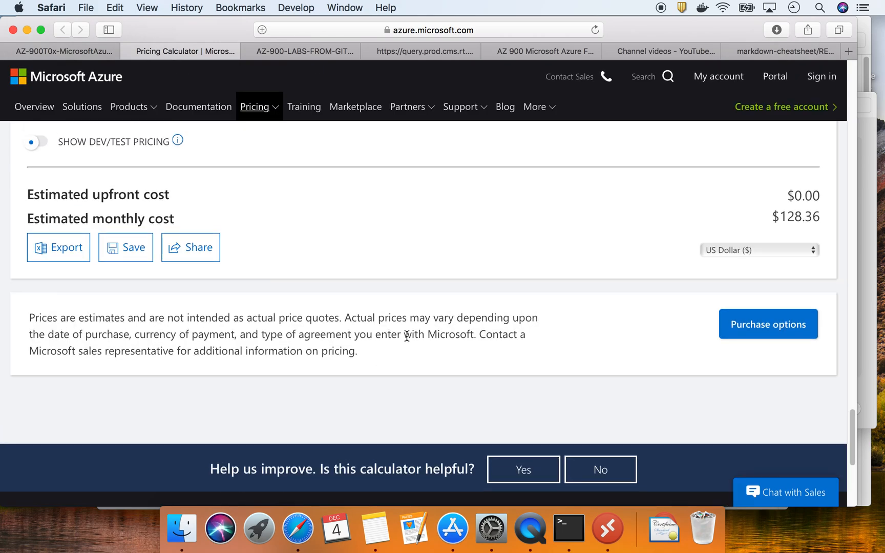
pyautogui.click(59, 250)
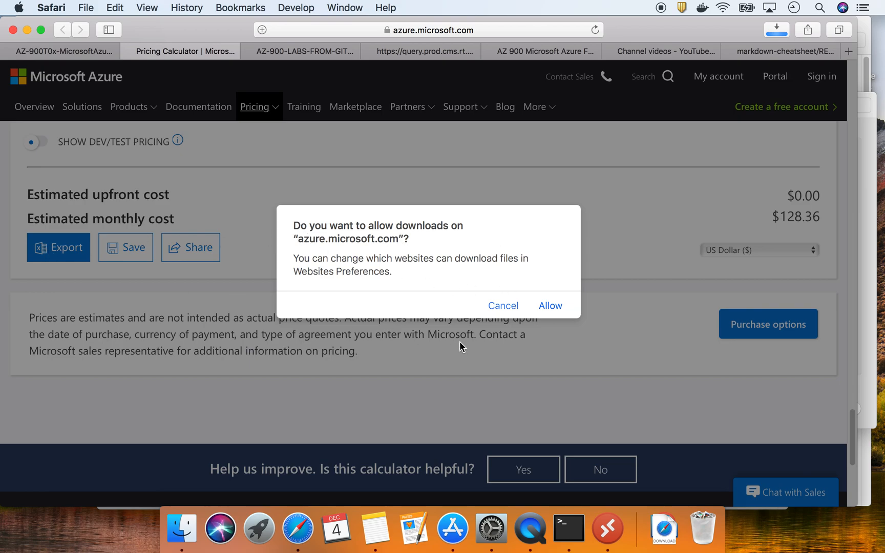
pyautogui.click(550, 306)
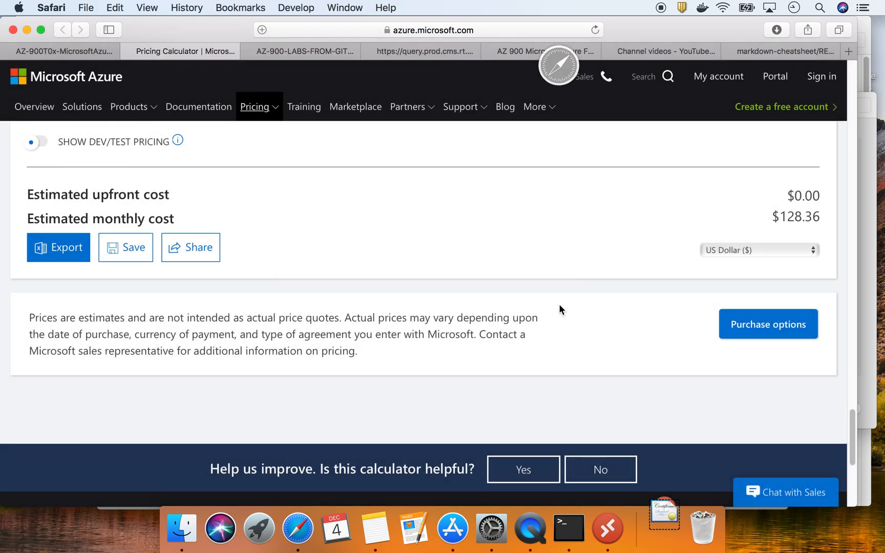
# Step: Try to save and share the estimate from the pricing calculator
pyautogui.click(129, 250)
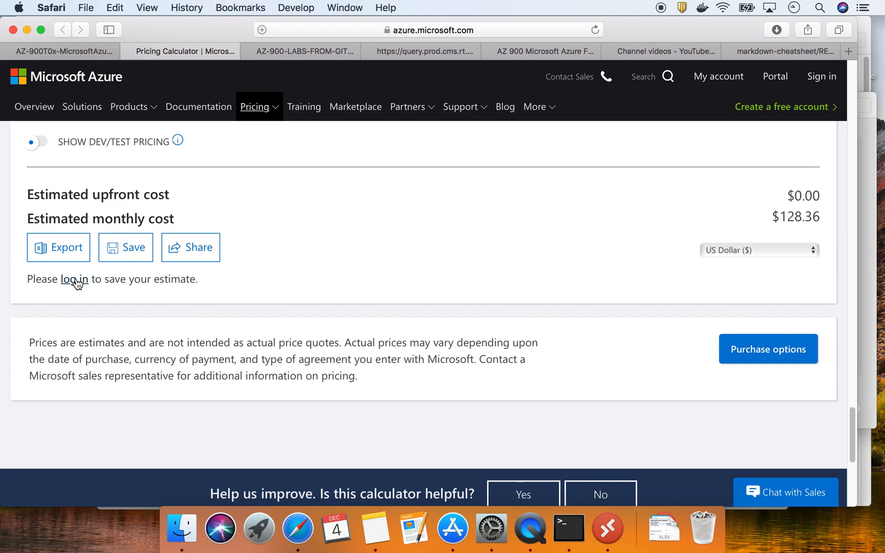
pyautogui.click(201, 255)
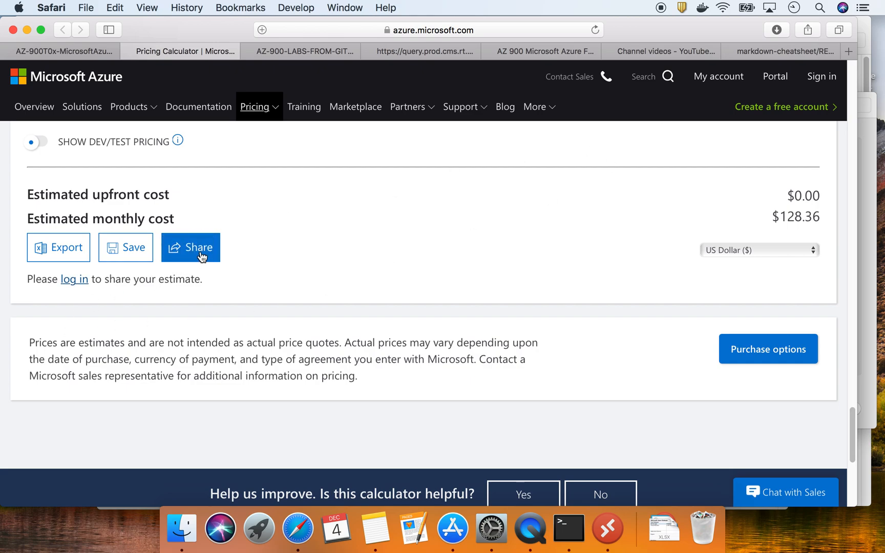
# Step: Read walkthrough Task 2, steps 1 and 2, on viewing the estimated monthly cost, changing the currency and exporting
pyautogui.click(70, 53)
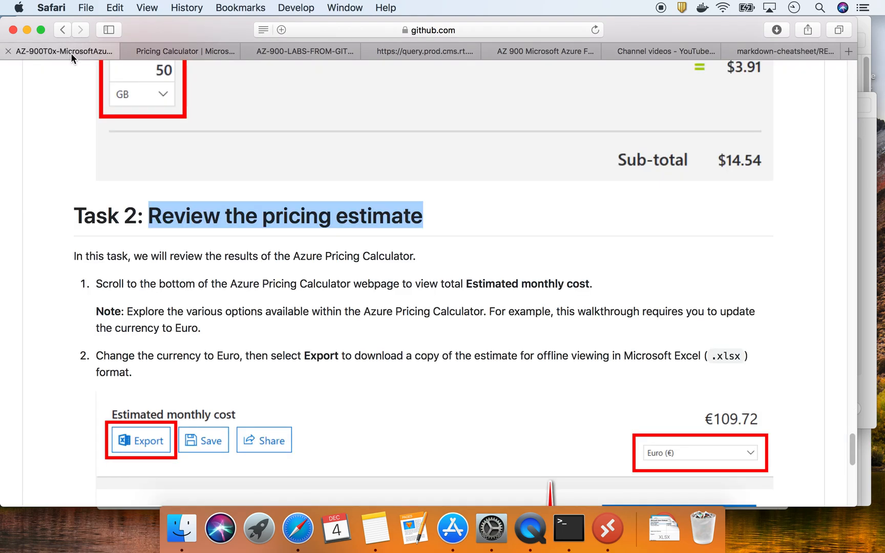
pyautogui.scroll(-3, 237, 303)
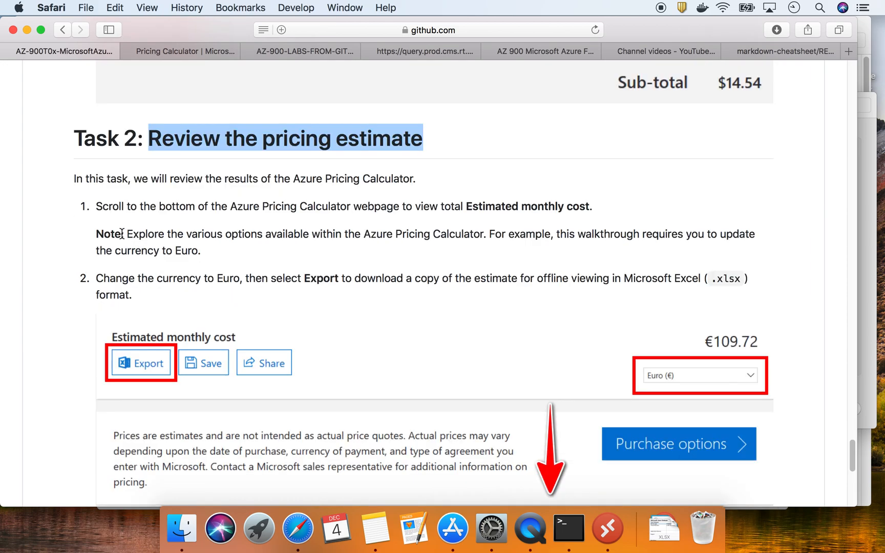
pyautogui.moveTo(96, 207); pyautogui.dragTo(333, 207)
pyautogui.moveTo(447, 206); pyautogui.dragTo(601, 207)
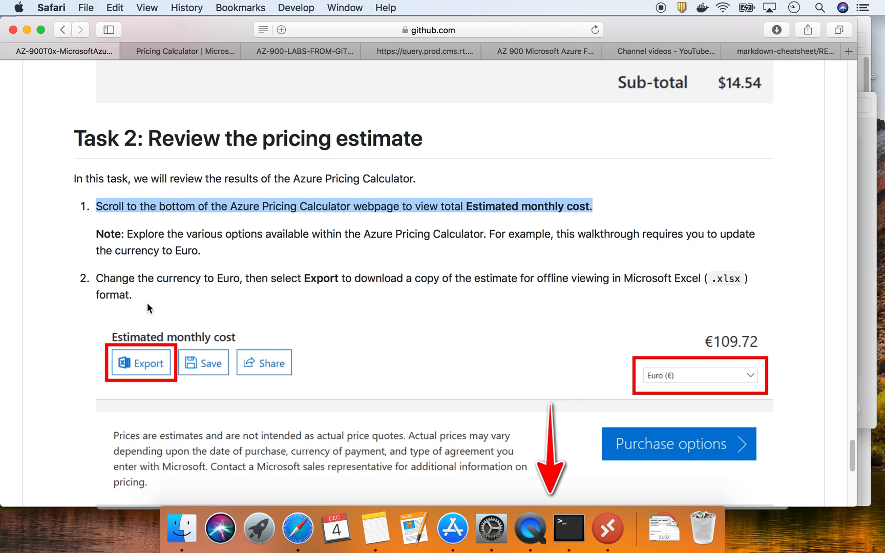
pyautogui.moveTo(96, 279); pyautogui.dragTo(346, 282)
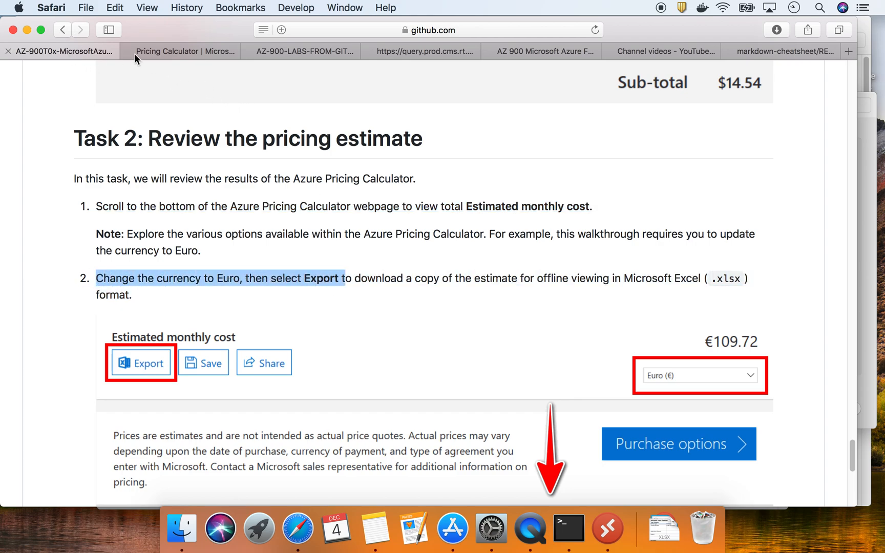
# Step: Change the estimate's currency to Euro (€) in the pricing calculator and export the estimate
pyautogui.click(159, 52)
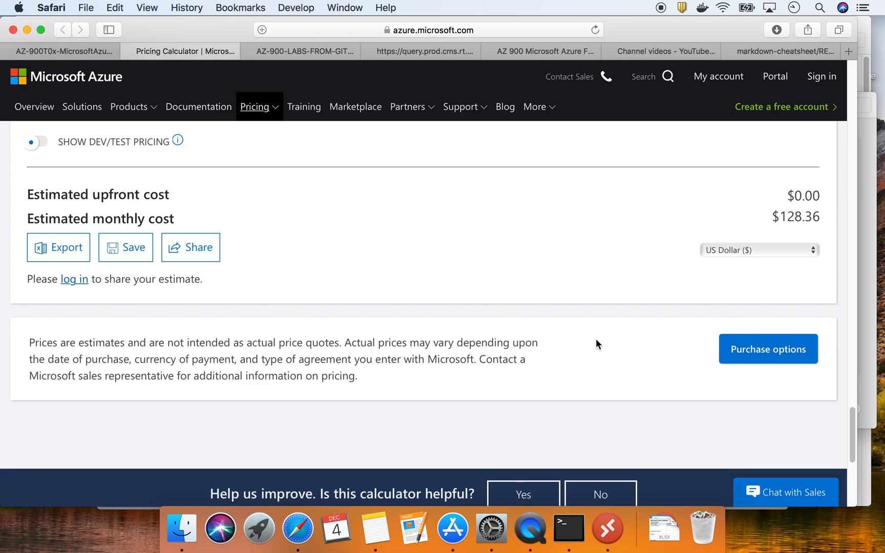
pyautogui.click(775, 250)
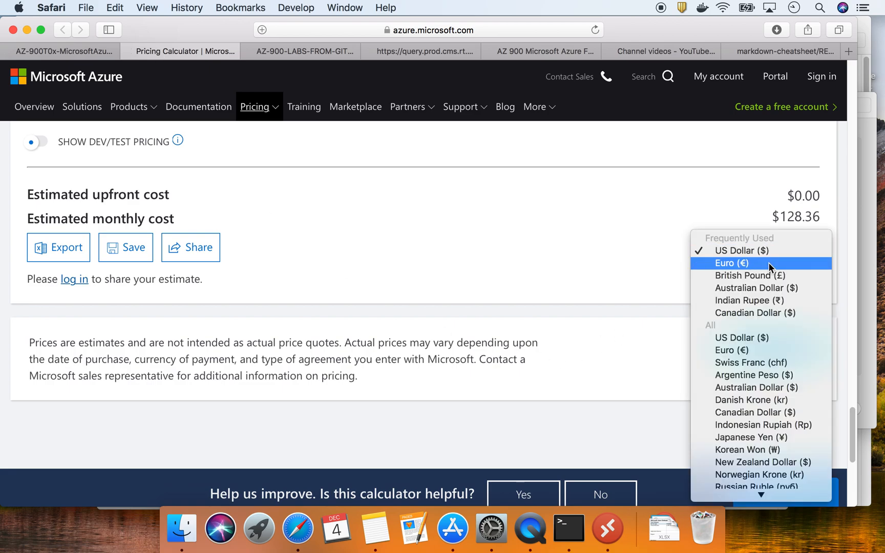
pyautogui.click(768, 264)
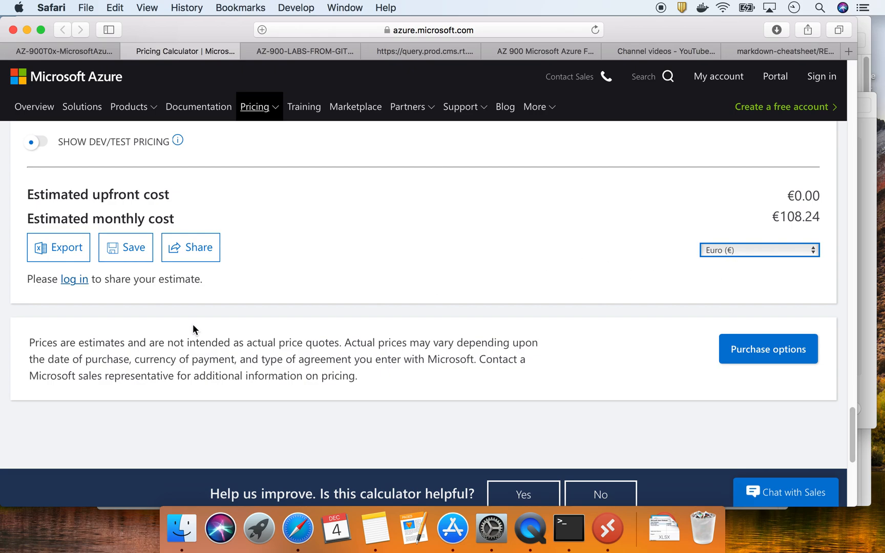
pyautogui.click(72, 253)
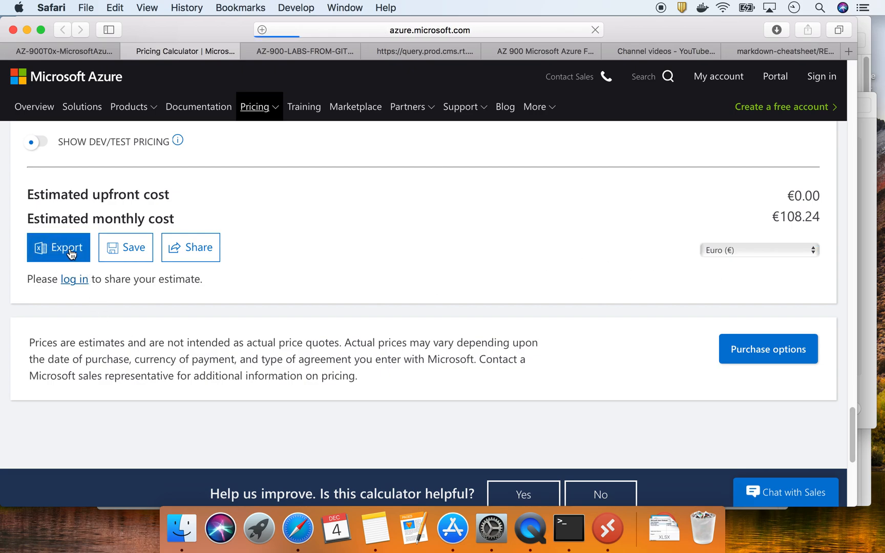
# Step: Open the downloaded ExportedEstimate-2.xlsx in Excel and decline enhanced error reporting
pyautogui.click(666, 529)
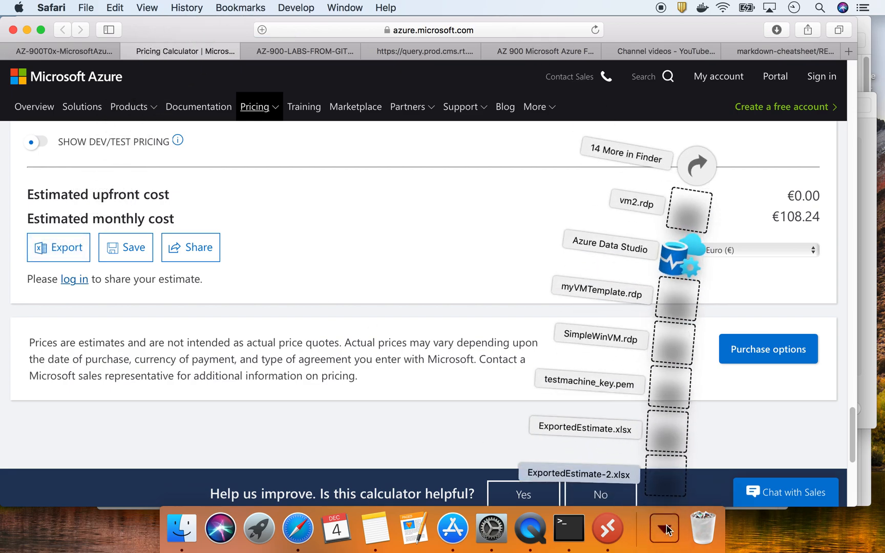
pyautogui.click(603, 480)
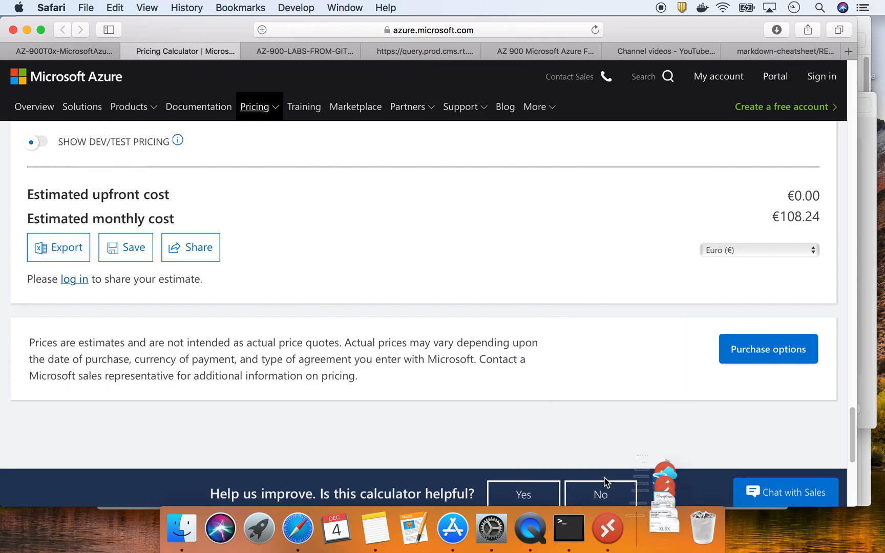
pyautogui.click(665, 533)
pyautogui.click(663, 479)
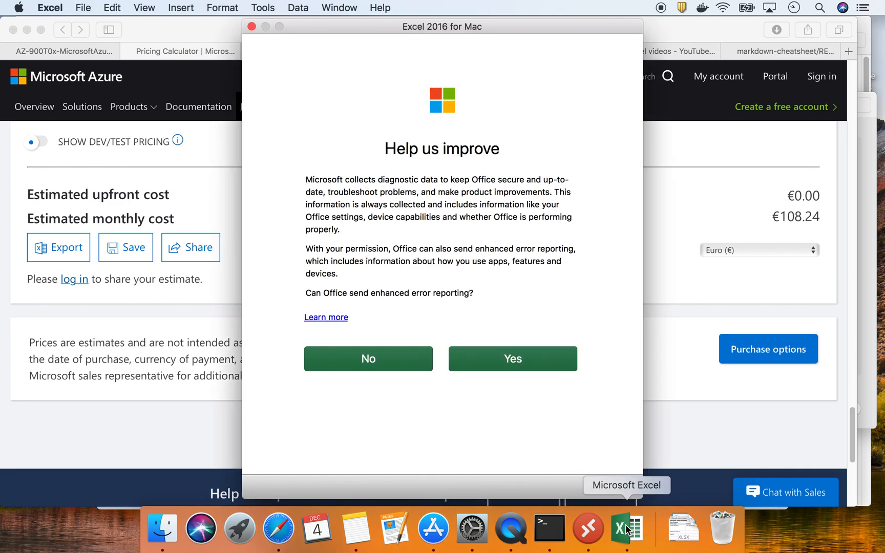
pyautogui.click(405, 365)
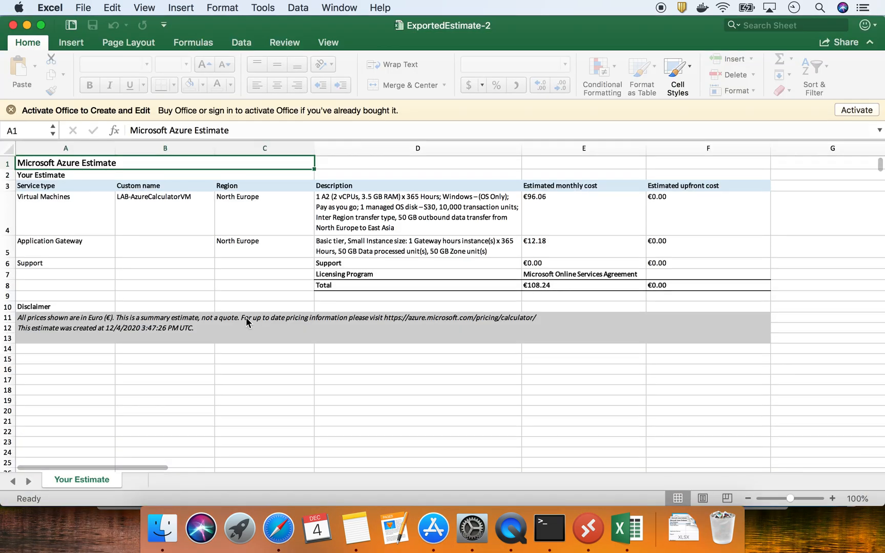
# Step: Examine the exported estimate's services, monthly costs, licensing program, total, and the Virtual Machines and Application Gateway descriptions
pyautogui.scroll(-2, 186, 259)
pyautogui.scroll(2, 466, 192)
pyautogui.click(37, 201)
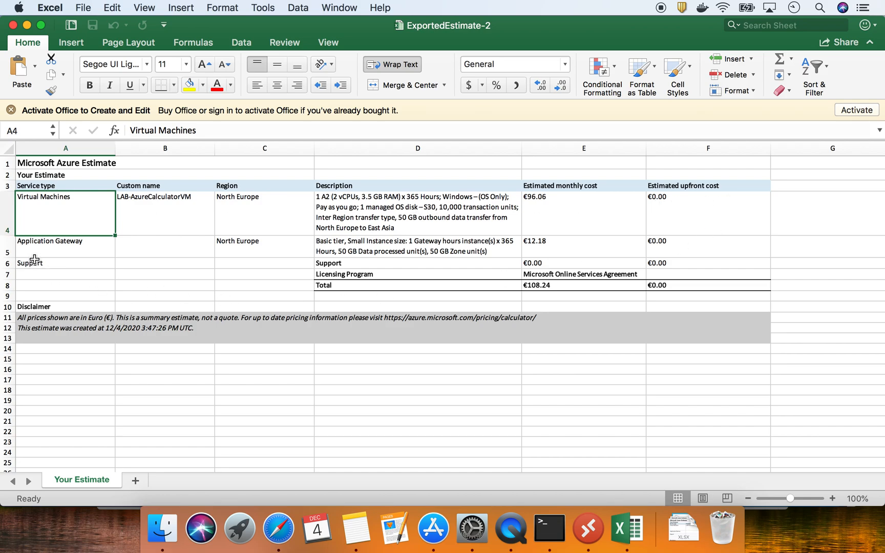
pyautogui.click(554, 245)
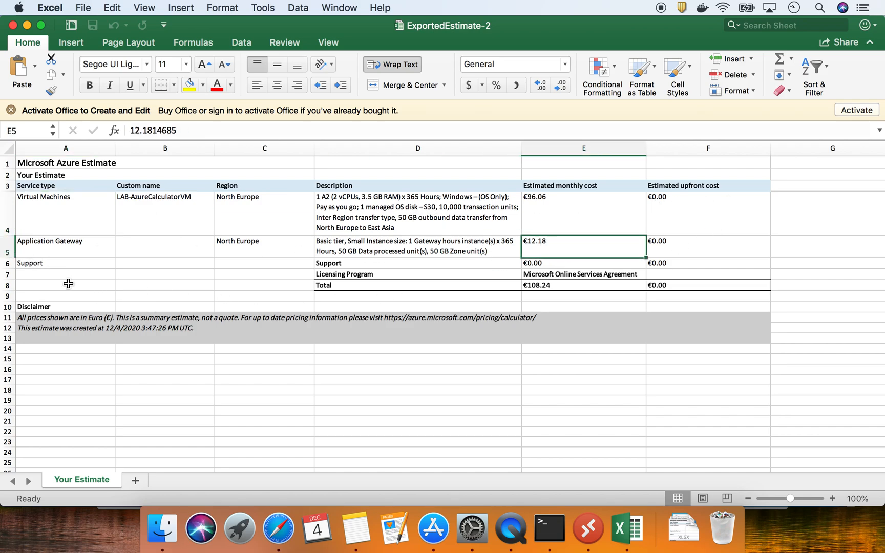
pyautogui.click(580, 274)
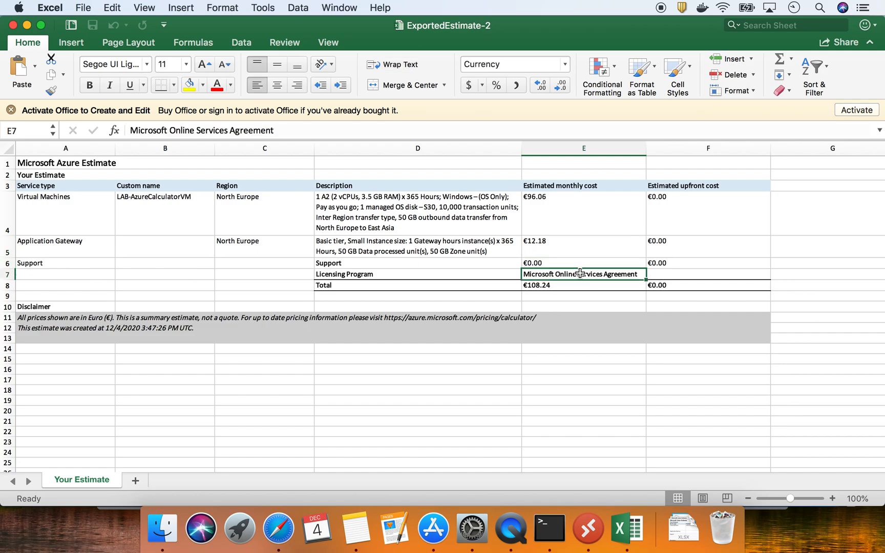
pyautogui.click(564, 286)
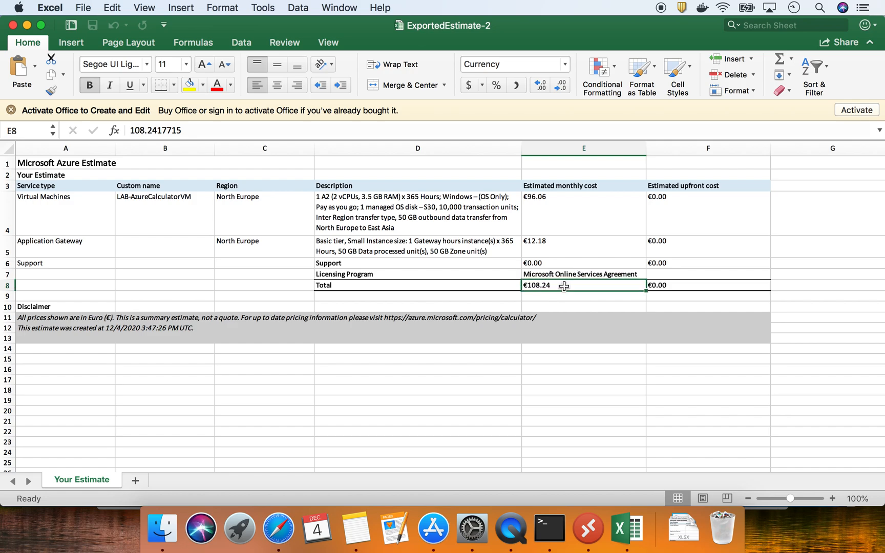
pyautogui.click(370, 199)
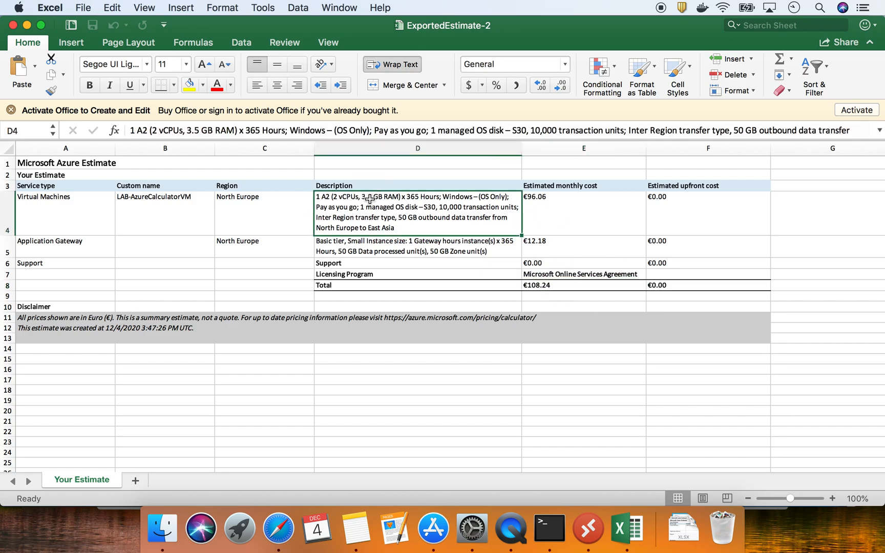
pyautogui.click(365, 248)
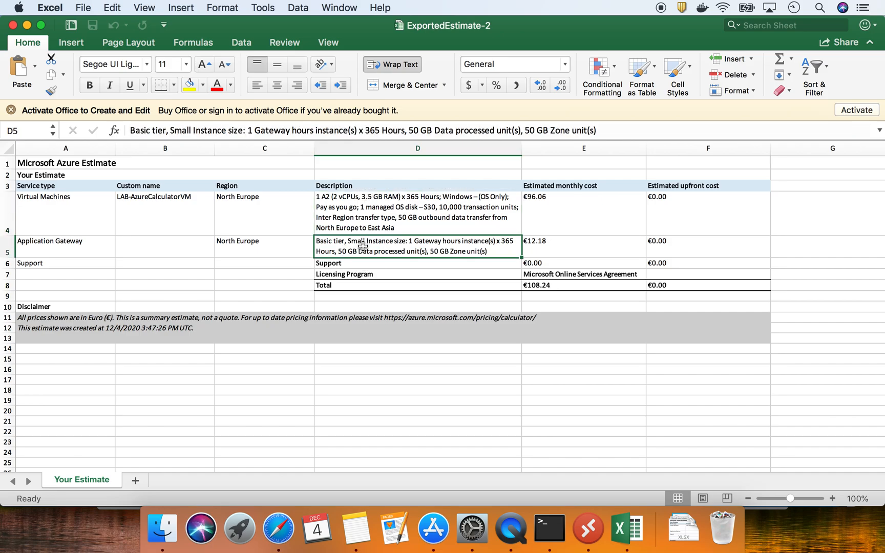
# Step: Switch back to the pricing calculator in Safari, turn on dev/test pricing and check the estimated monthly cost
pyautogui.press('super+Tab')
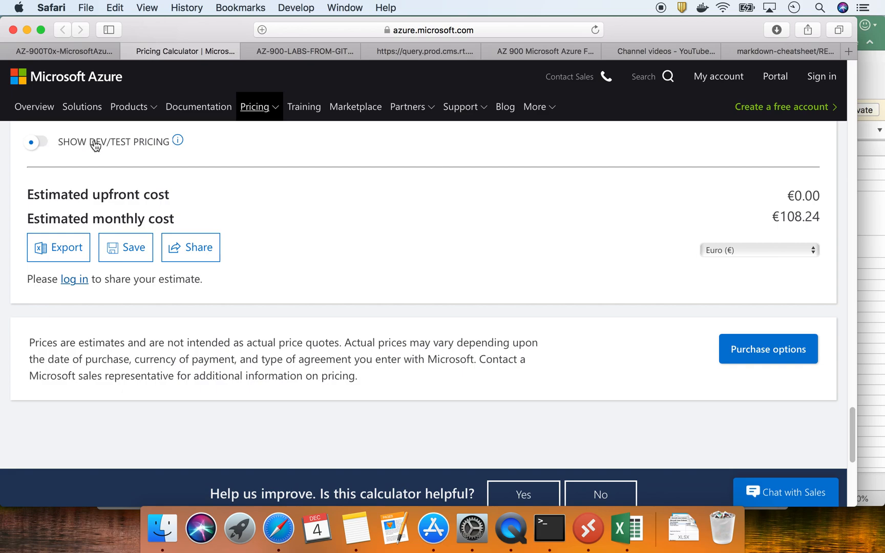
pyautogui.click(38, 145)
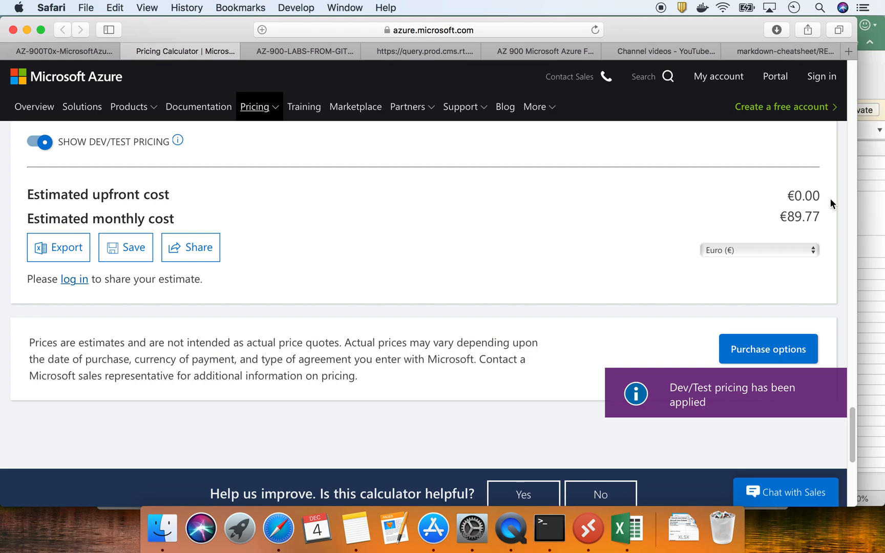
pyautogui.moveTo(665, 396); pyautogui.dragTo(809, 386)
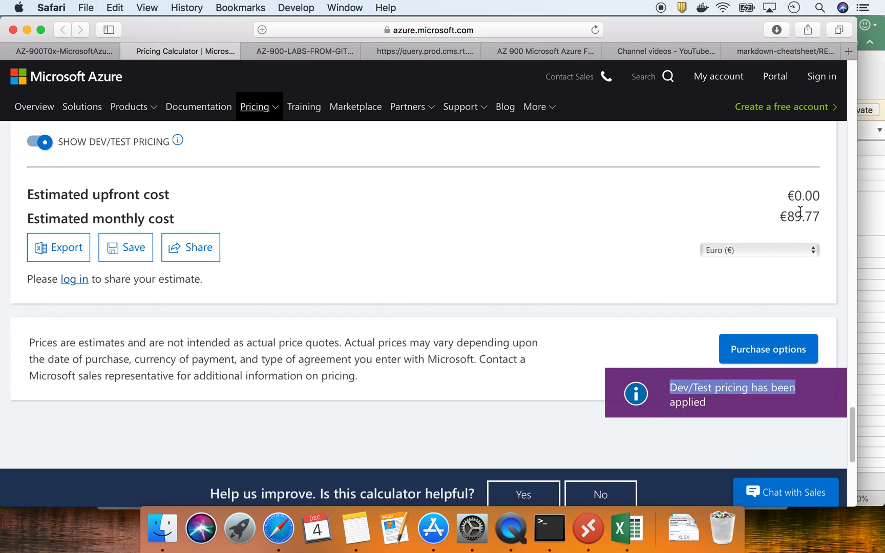
pyautogui.moveTo(787, 215); pyautogui.dragTo(822, 212)
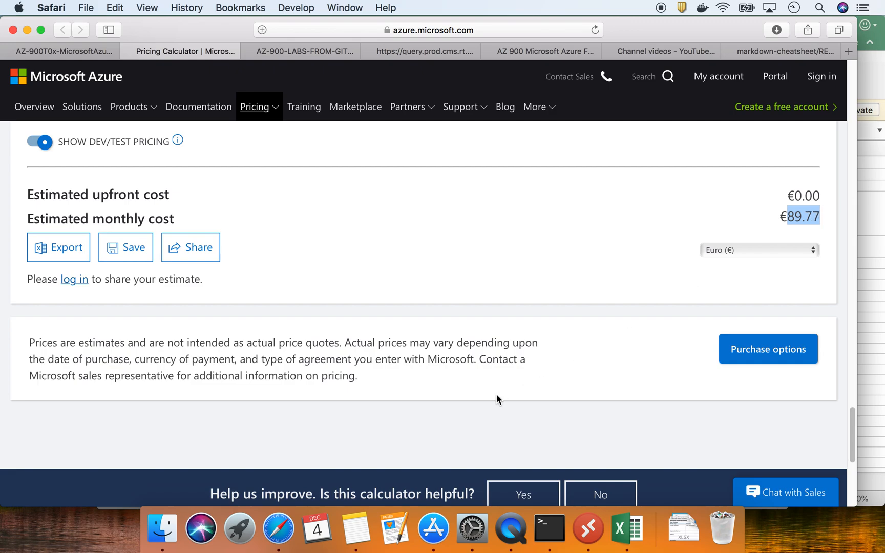
# Step: Compare the exported total in Excel with the pricing calculator's dev/test monthly cost in Safari, and review the virtual machine's settings and costs
pyautogui.press('super+Tab')
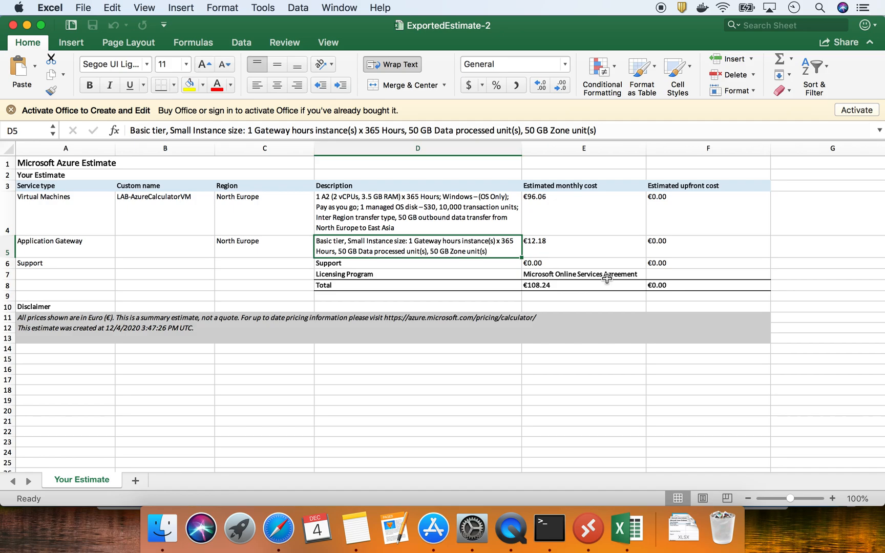
pyautogui.press('super+Tab')
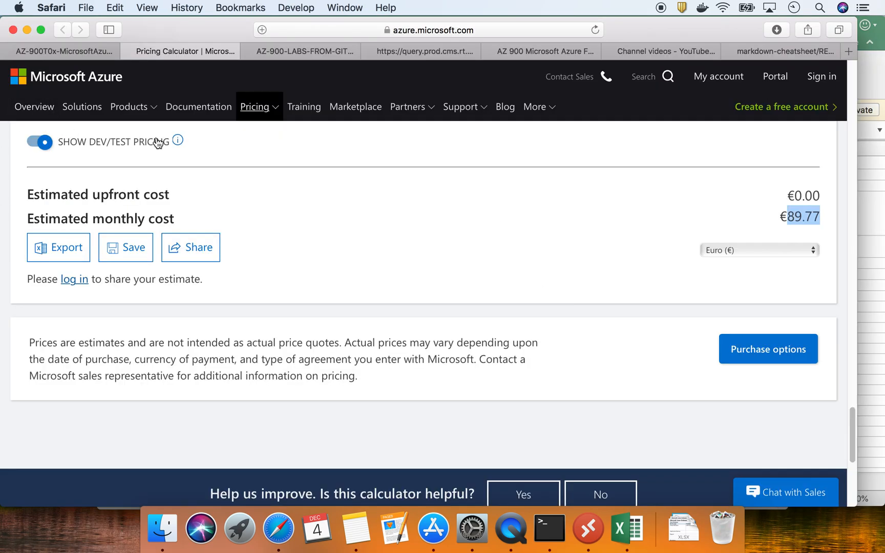
pyautogui.scroll(5, 207, 282)
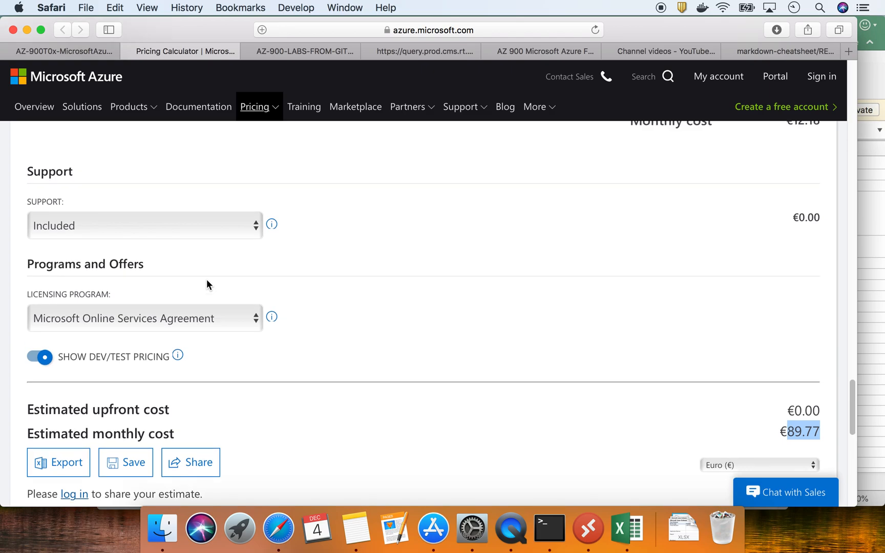
pyautogui.scroll(-10, 207, 284)
pyautogui.scroll(3, 207, 285)
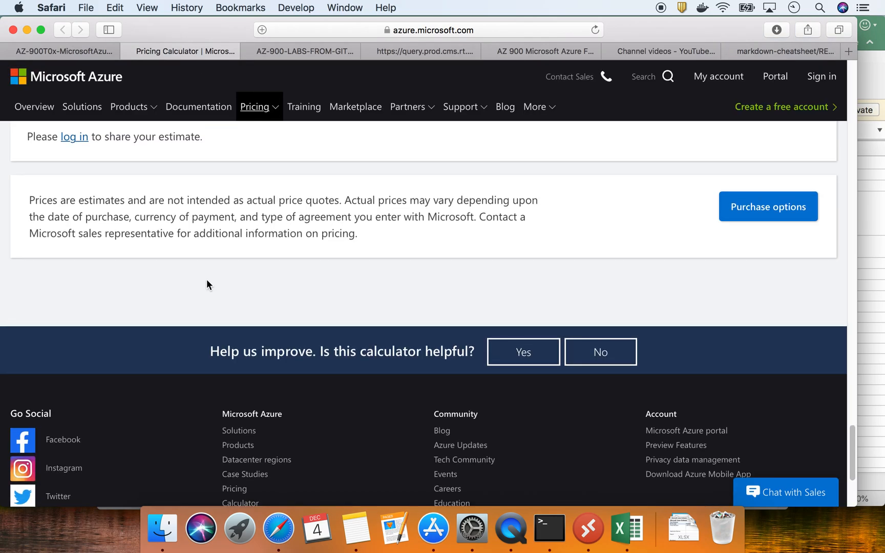
pyautogui.scroll(1, 207, 284)
pyautogui.scroll(5, 207, 279)
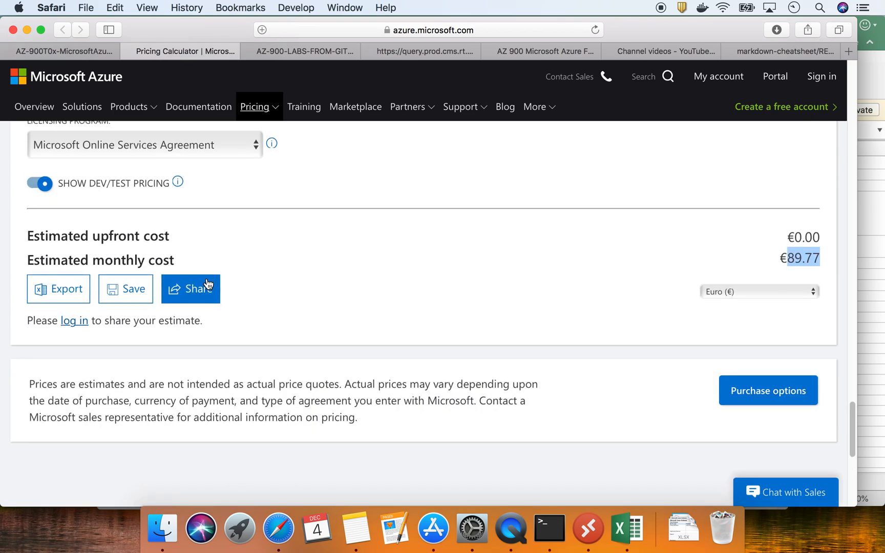
pyautogui.scroll(20, 207, 284)
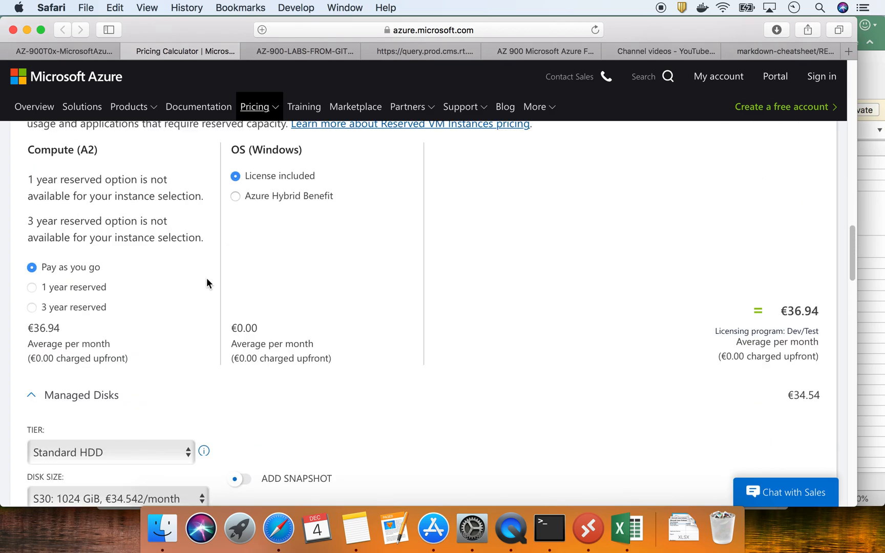
pyautogui.scroll(5, 207, 283)
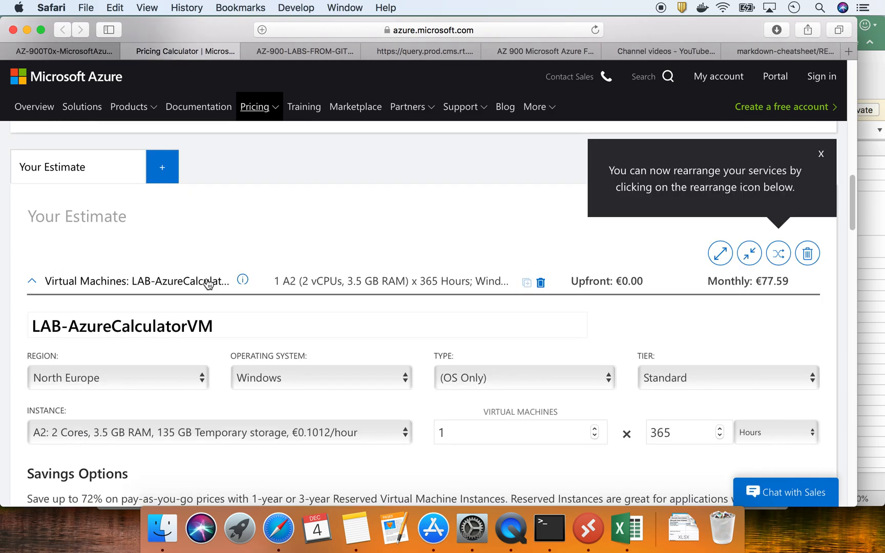
pyautogui.scroll(-20, 209, 261)
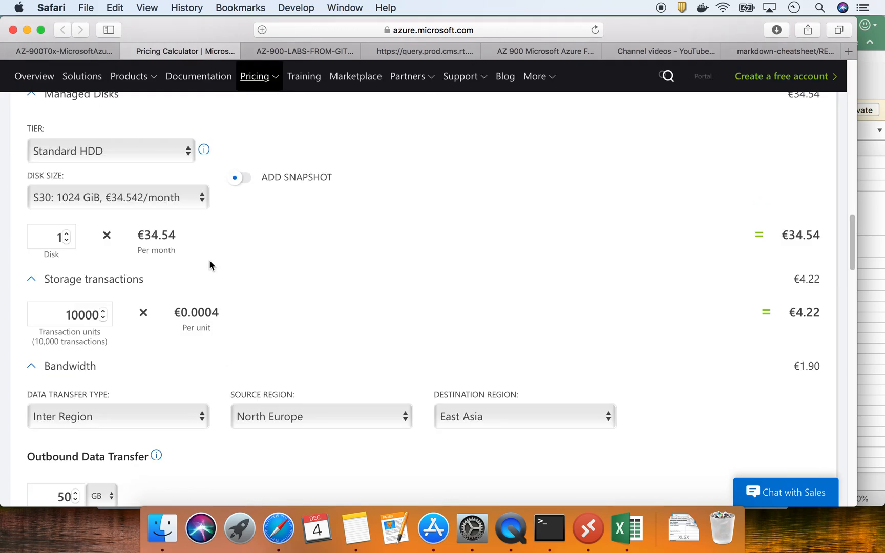
pyautogui.scroll(5, 209, 289)
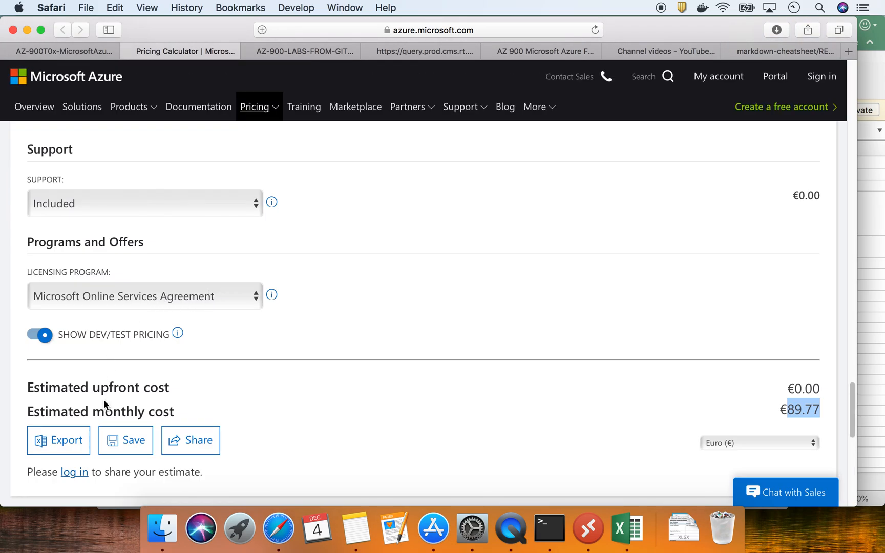
# Step: Log in from the estimate's sharing section and look over the reloaded pricing calculator page
pyautogui.click(78, 472)
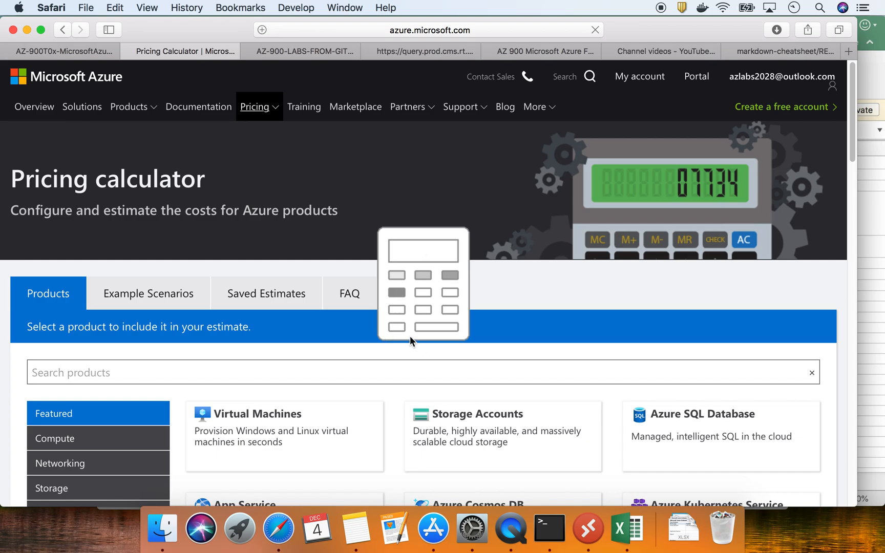
pyautogui.scroll(-1, 407, 336)
pyautogui.scroll(-10, 408, 335)
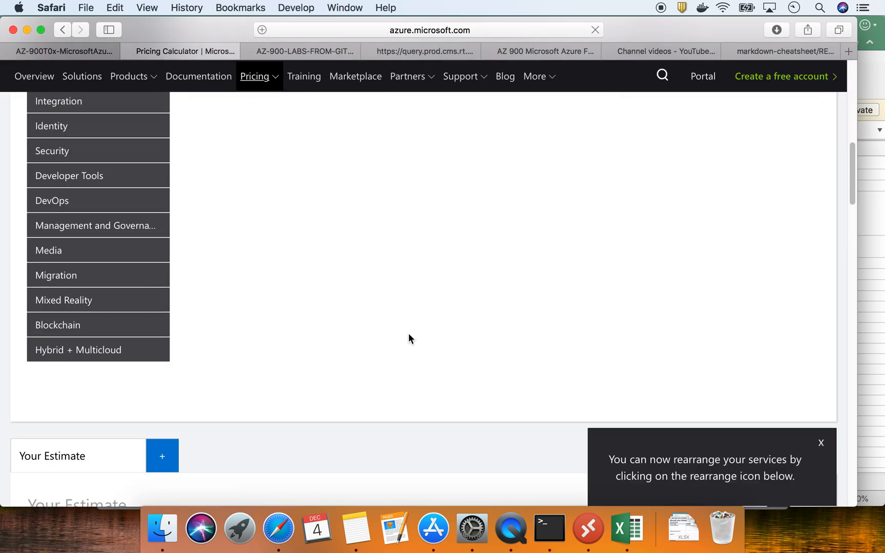
pyautogui.scroll(15, 353, 321)
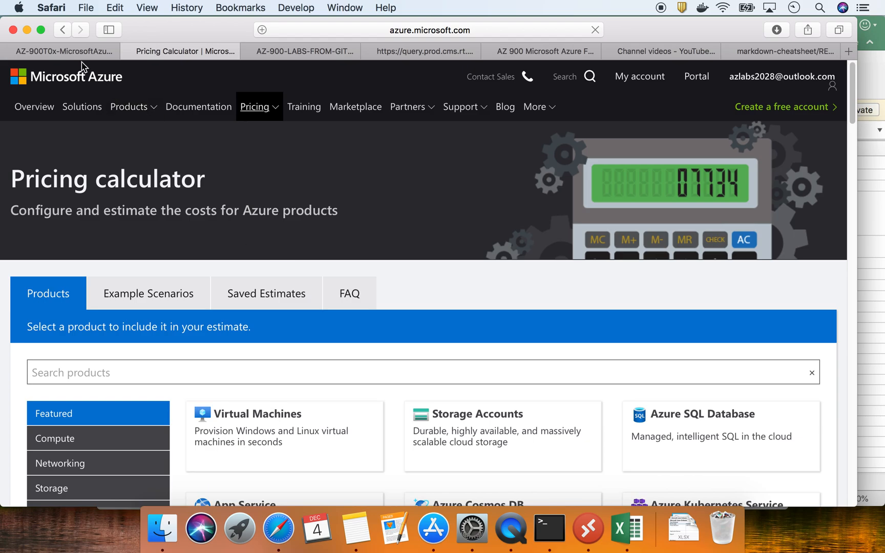
# Step: Return to the GitHub walkthrough for lab 19 and review its Application Gateway instructions, Task 1 introduction, title and module
pyautogui.click(82, 51)
pyautogui.scroll(15, 221, 206)
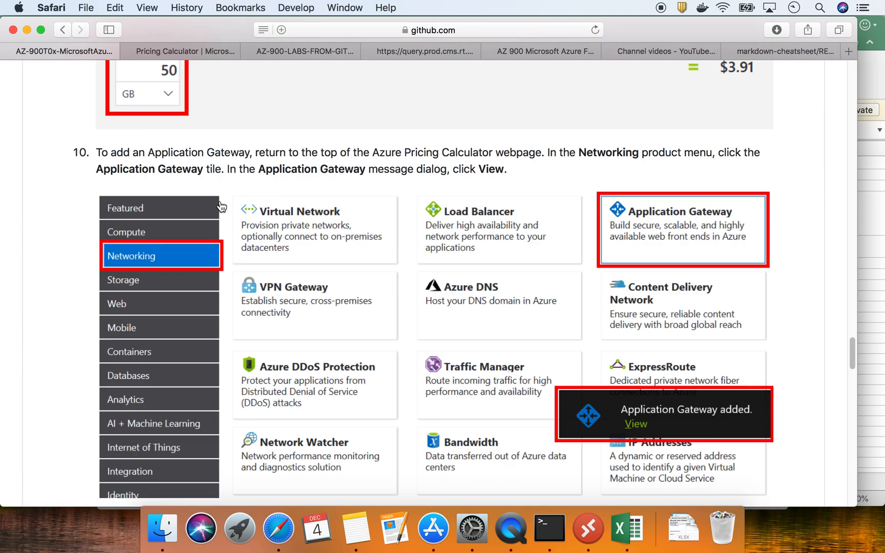
pyautogui.scroll(15, 221, 206)
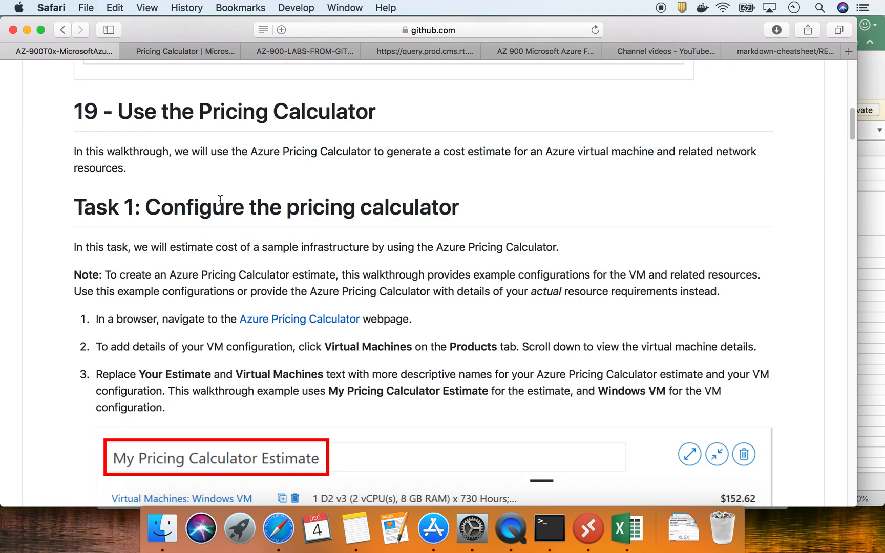
pyautogui.scroll(3, 220, 201)
pyautogui.scroll(-5, 219, 199)
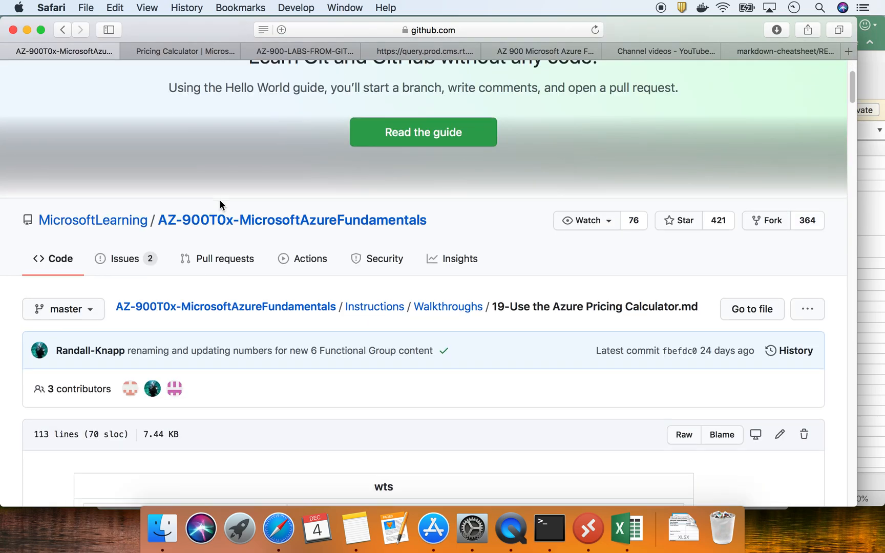
pyautogui.scroll(-2, 221, 206)
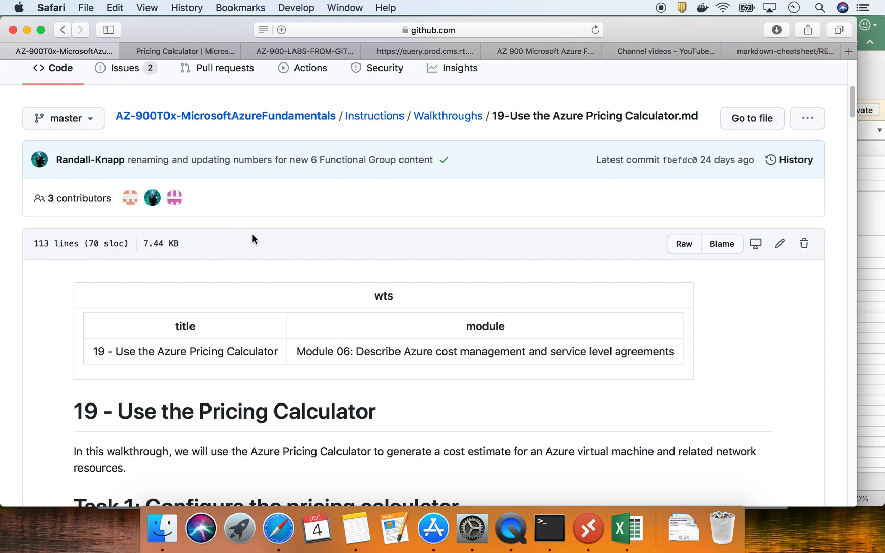
pyautogui.scroll(-2, 252, 234)
pyautogui.scroll(3, 251, 239)
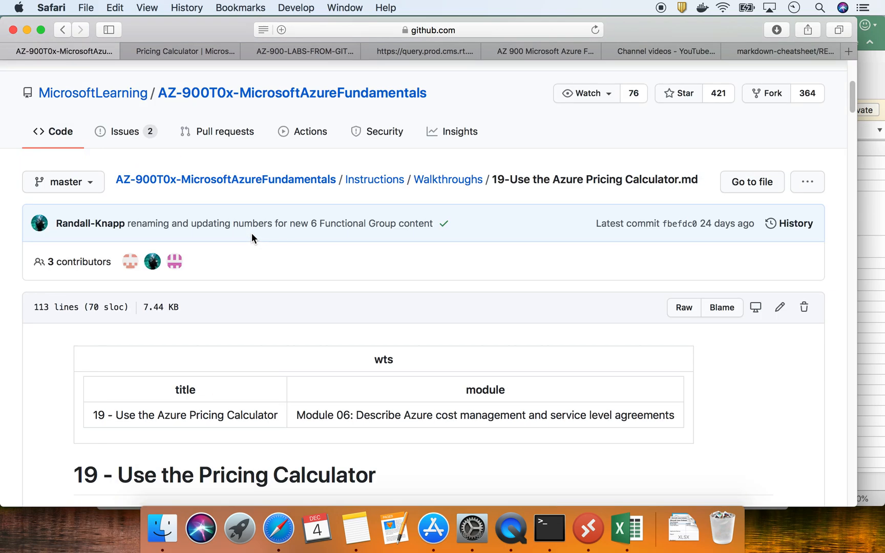